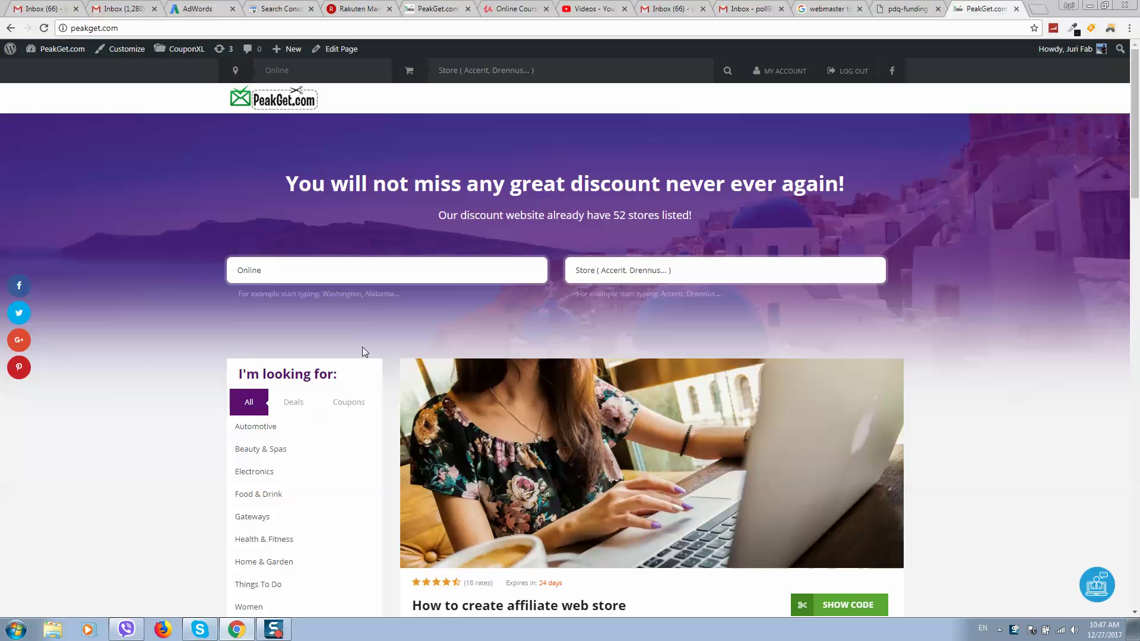
pyautogui.scroll(-12, 321, 329)
pyautogui.scroll(12, 319, 332)
pyautogui.moveTo(909, 15); pyautogui.dragTo(985, 12)
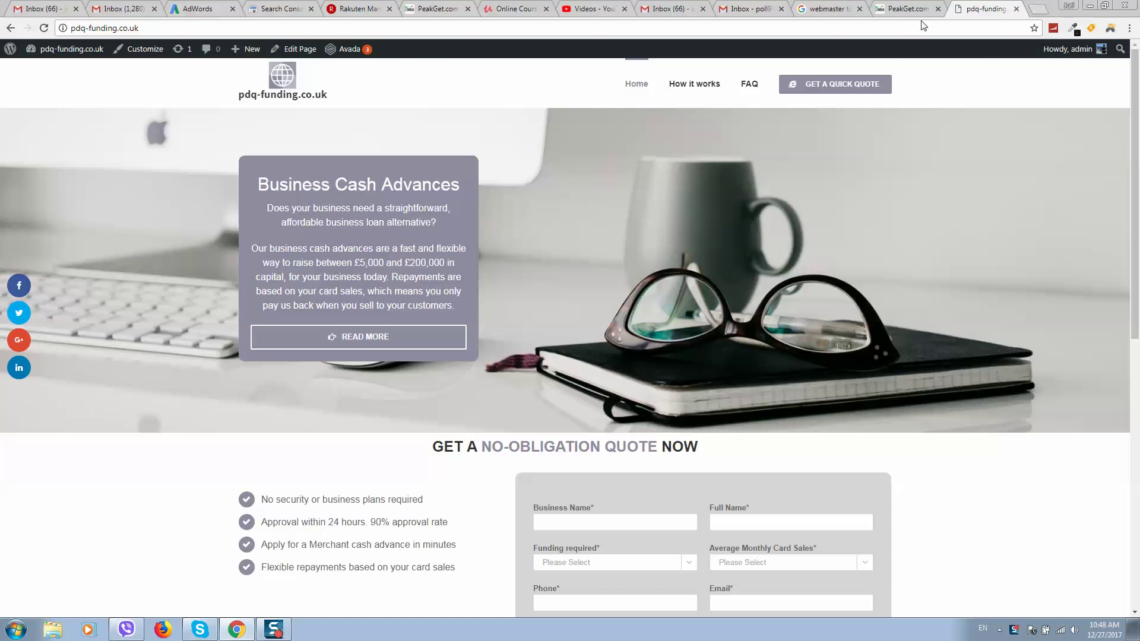
# Open Google Search Console from the "webmaster tools" search results.
pyautogui.click(826, 18)
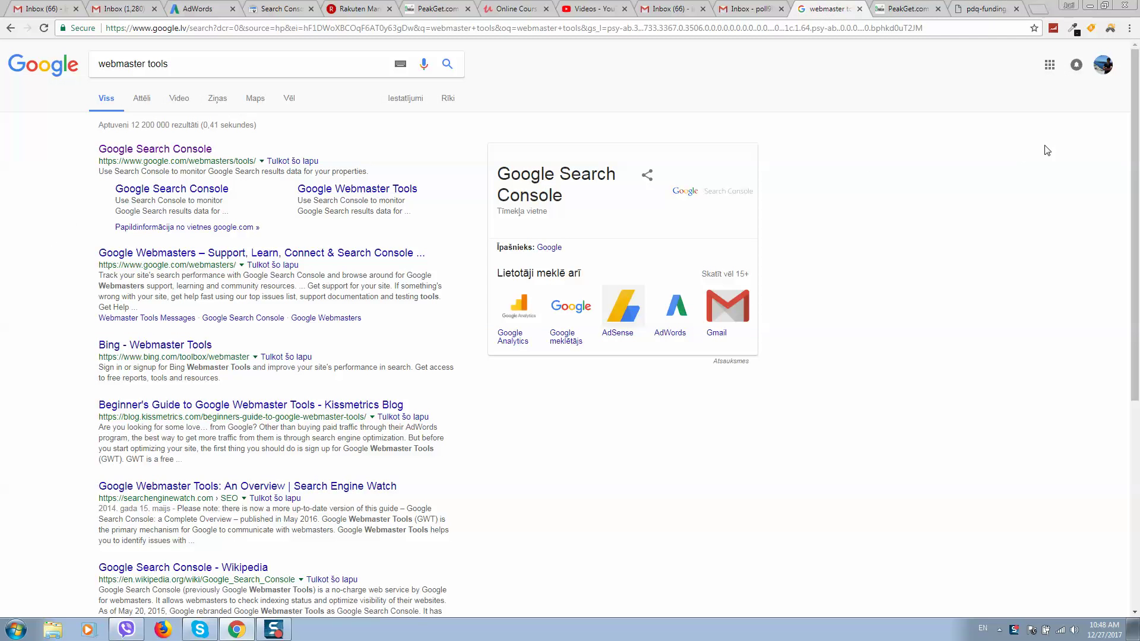
pyautogui.click(1105, 68)
pyautogui.click(848, 178)
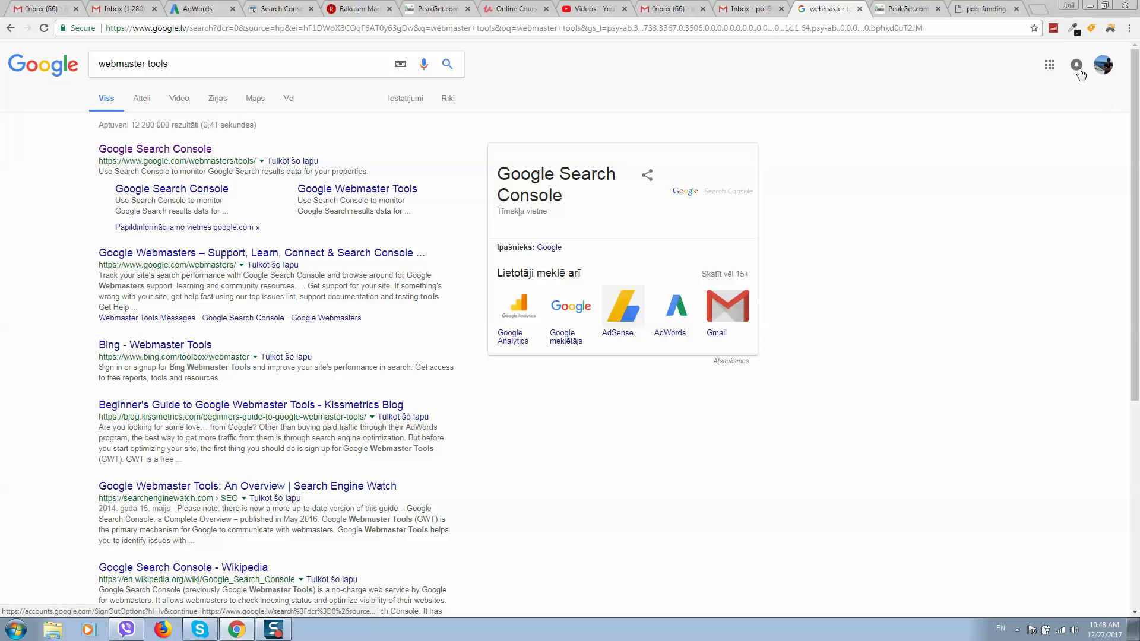
pyautogui.click(109, 56)
pyautogui.click(186, 149)
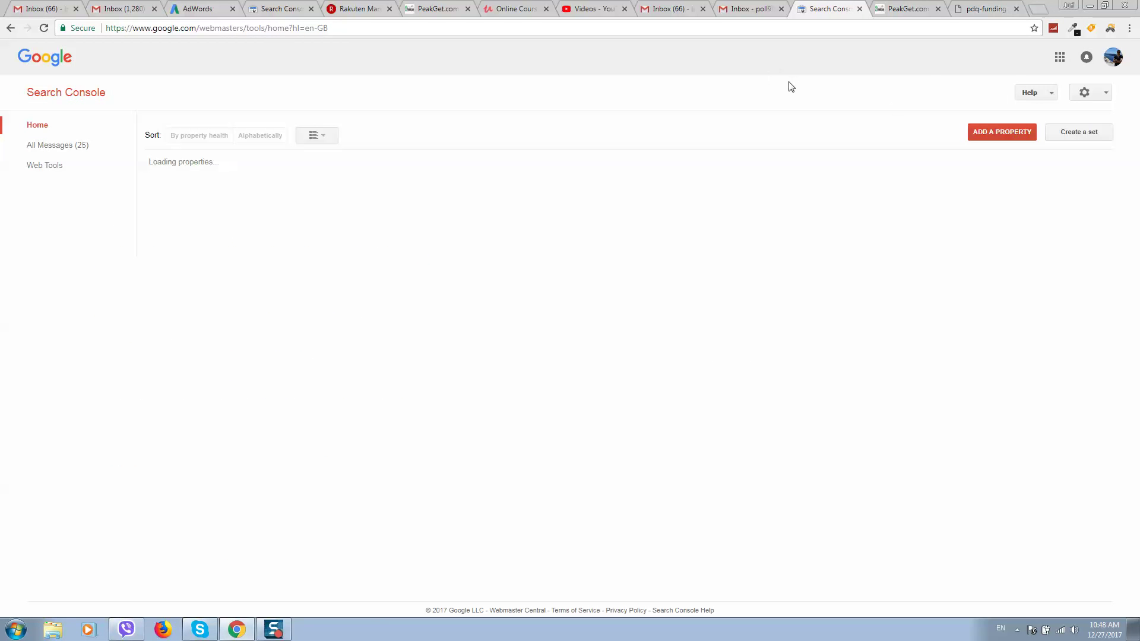
# Switch Search Console to the last Google account in the account list.
pyautogui.click(1107, 62)
pyautogui.scroll(-1, 1005, 267)
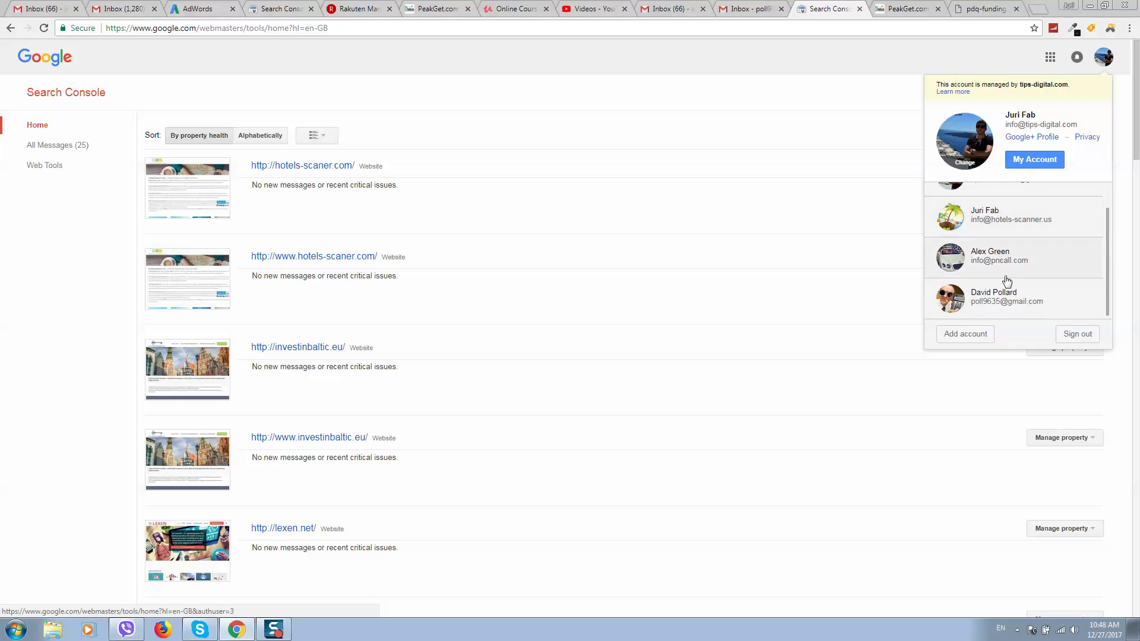
pyautogui.click(1008, 290)
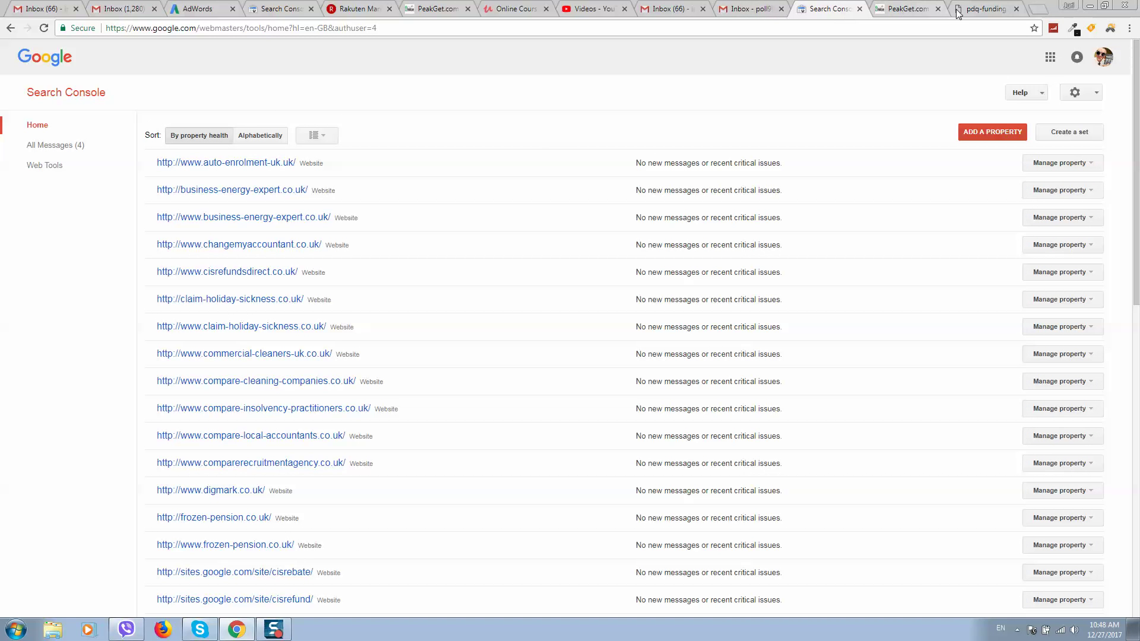
pyautogui.click(994, 137)
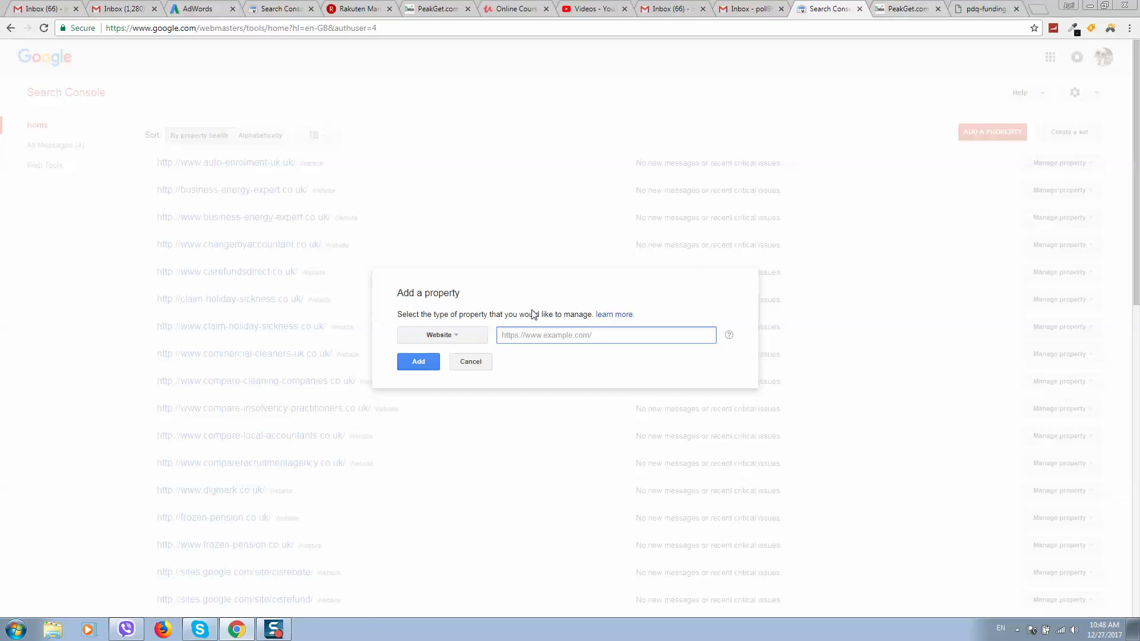
pyautogui.click(985, 9)
pyautogui.click(154, 23)
pyautogui.rightClick(154, 24)
pyautogui.click(224, 69)
pyautogui.click(808, 7)
pyautogui.hotkey('ctrl', 'v')
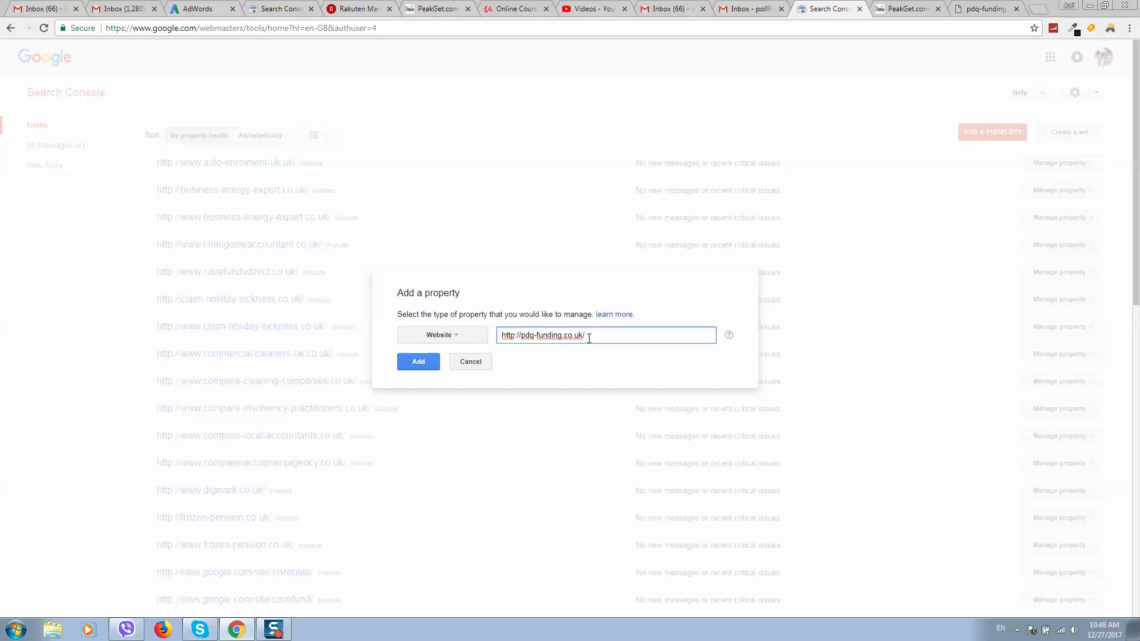
pyautogui.hotkey('ctrl', 'a')
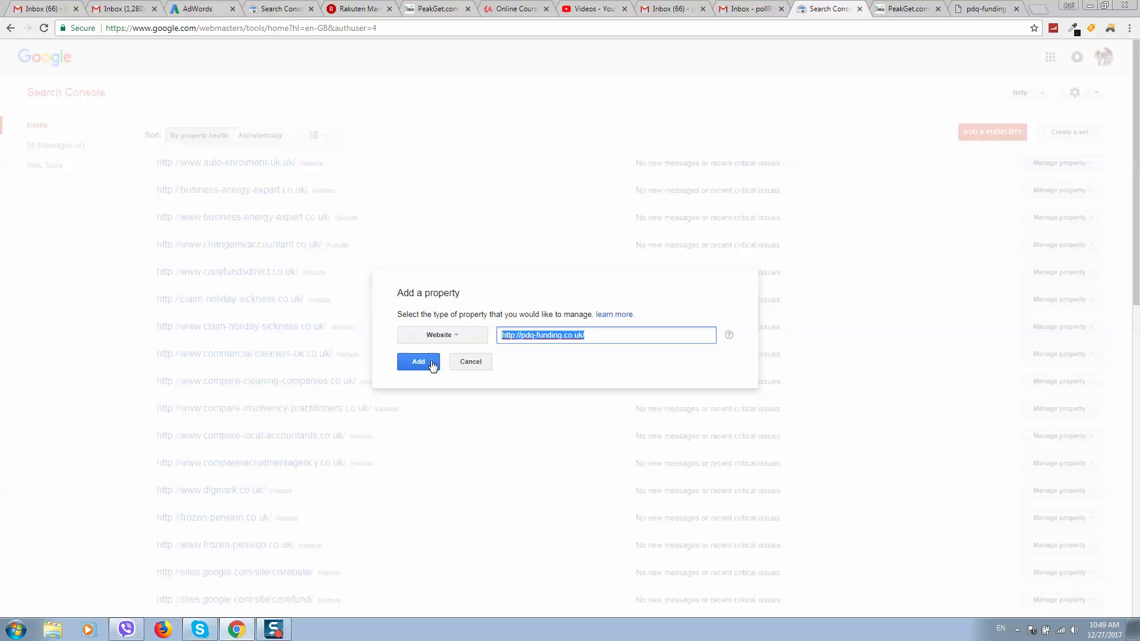
pyautogui.click(435, 366)
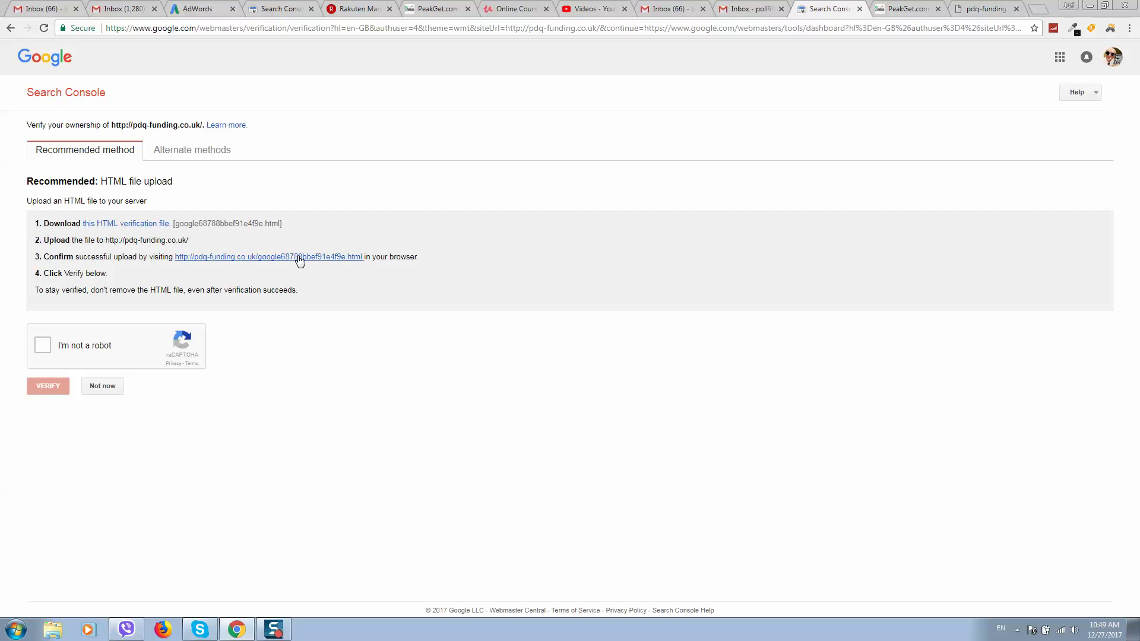
# Check the upload confirmation link for pdq-funding.co.uk and download the HTML verification file.
pyautogui.click(290, 259)
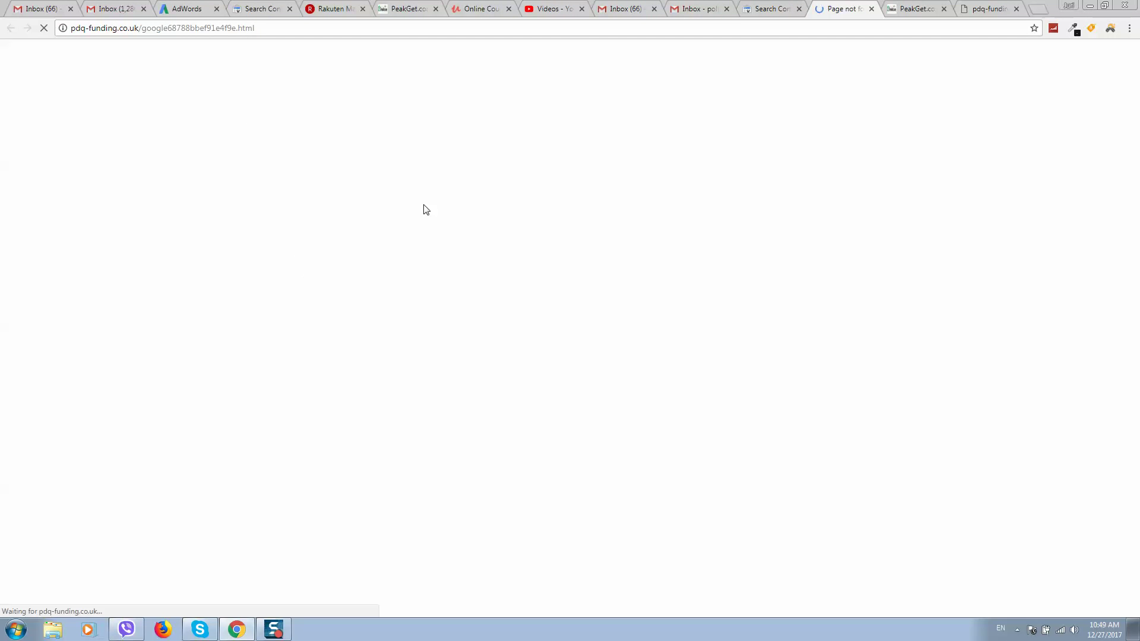
pyautogui.click(772, 8)
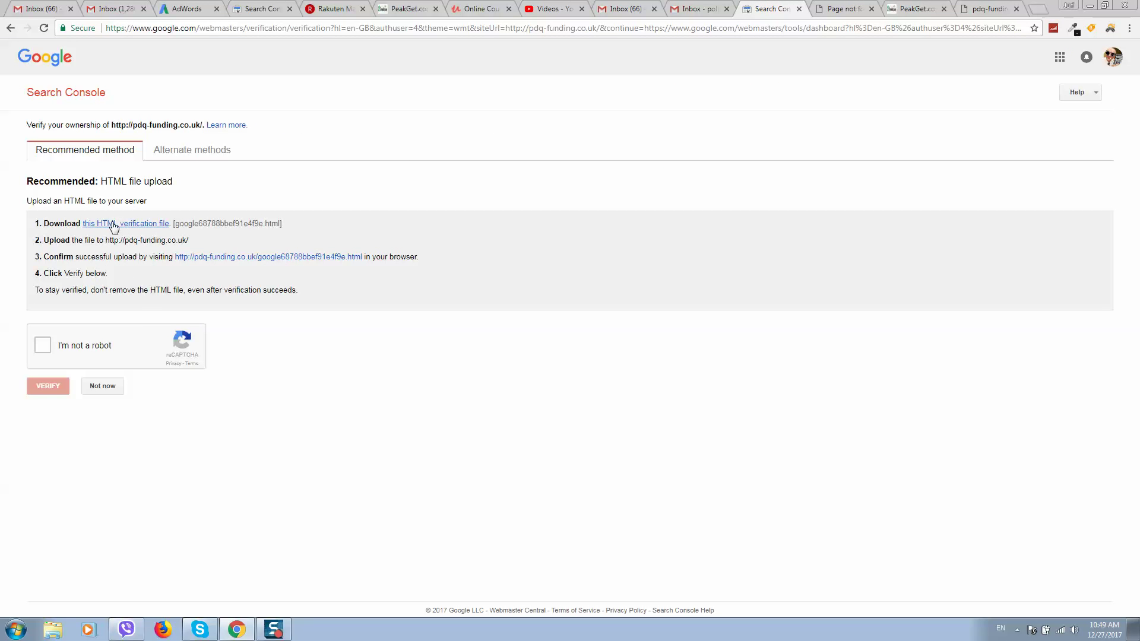
pyautogui.click(132, 229)
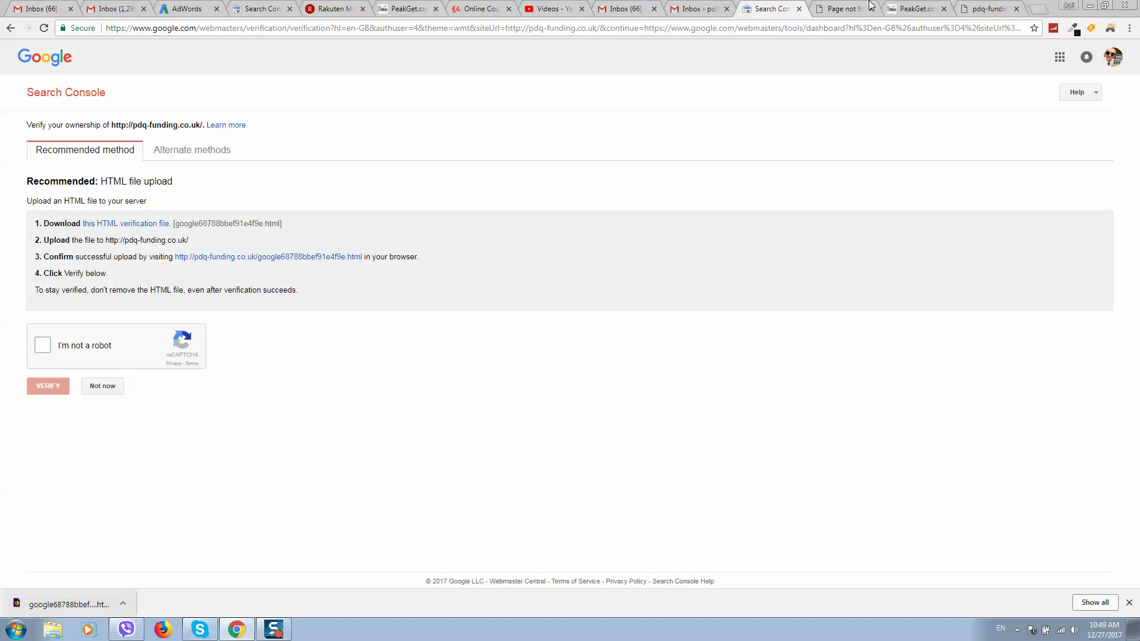
# Go to the site's hosting login at pdq-funding.co.uk/cpanel in place of the verification file address.
pyautogui.click(849, 8)
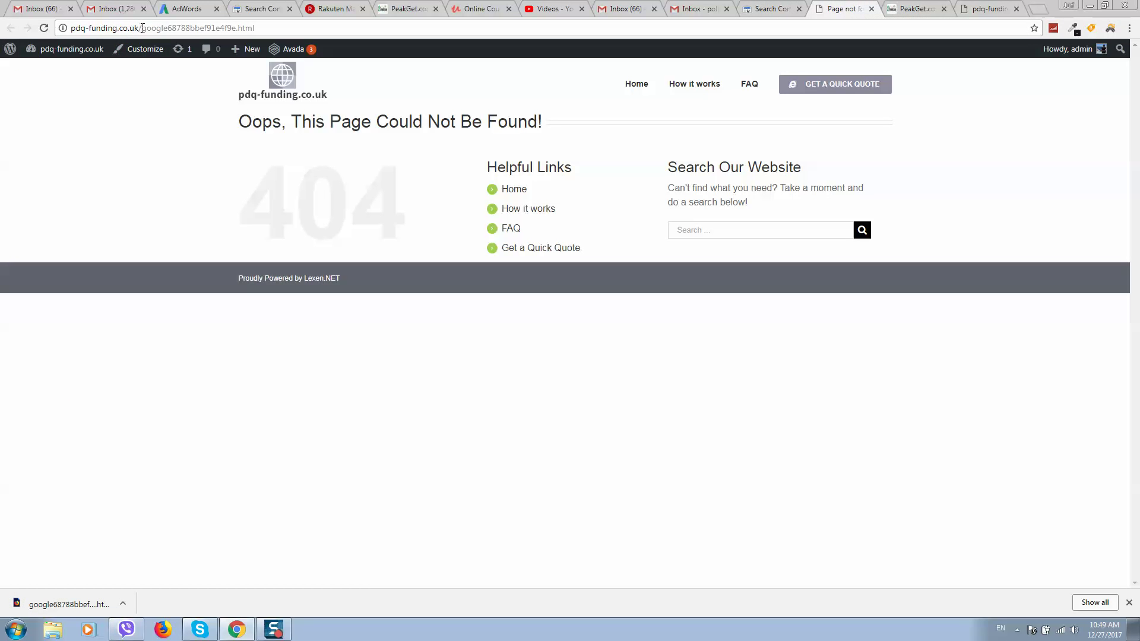
pyautogui.press('BackSpace')
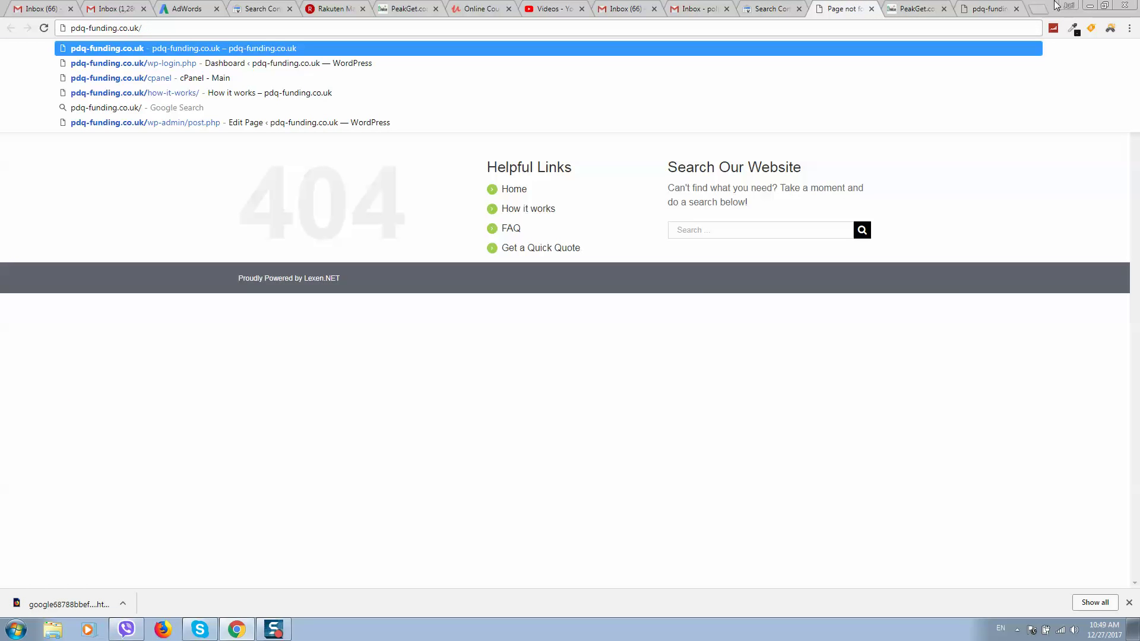
pyautogui.write('cpa')
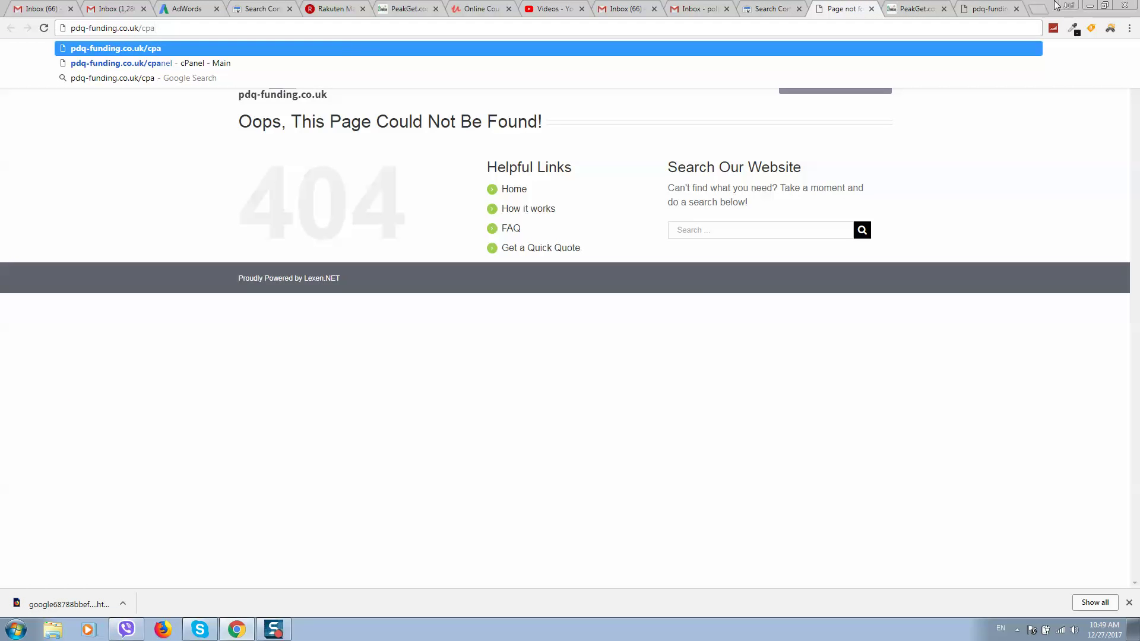
pyautogui.press('Down')
pyautogui.press('Return')
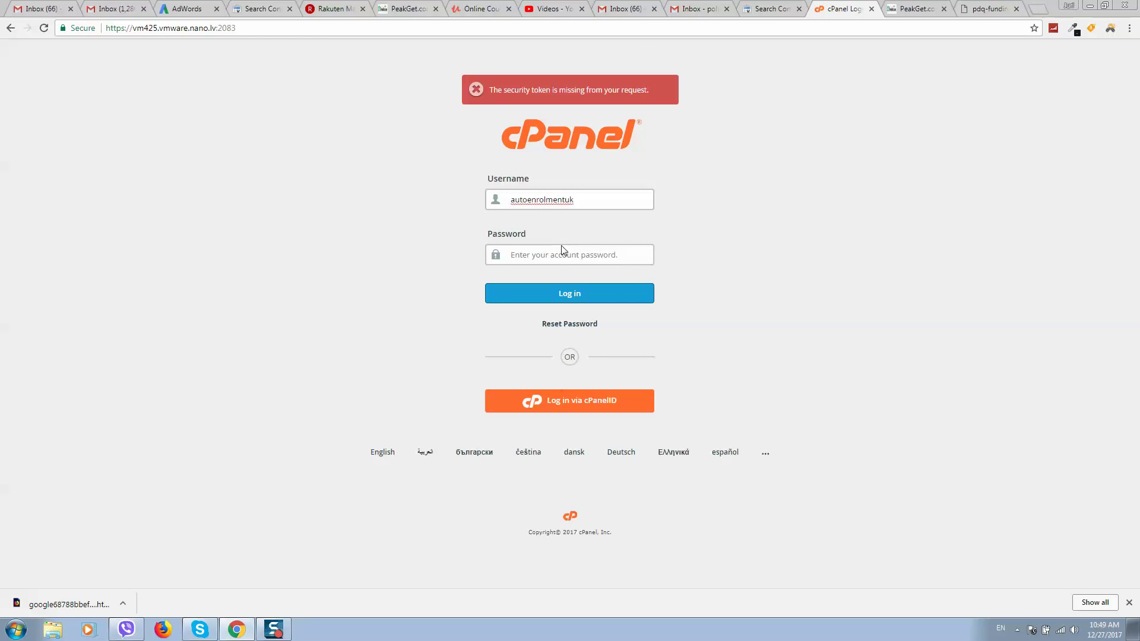
# Enter the account password and log in to cPanel.
pyautogui.click(560, 249)
pyautogui.write('•••••••••')
pyautogui.write('•••')
pyautogui.click(600, 295)
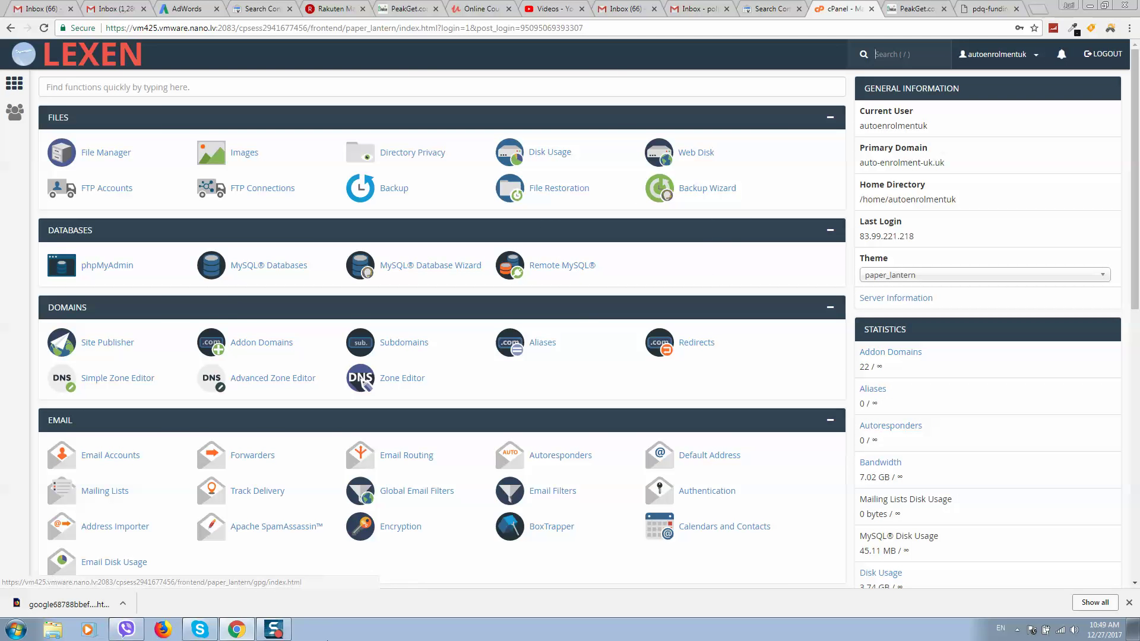
pyautogui.click(277, 628)
pyautogui.press('Escape')
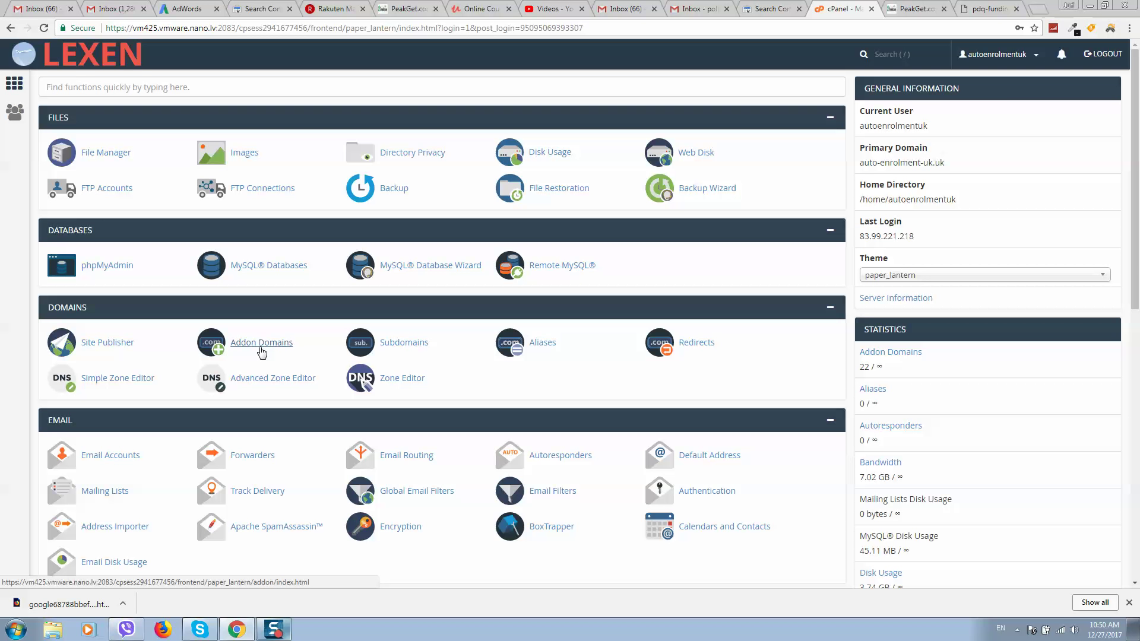
# Find pdq-funding.co.uk among the addon domains and open its document root in File Manager.
pyautogui.click(261, 343)
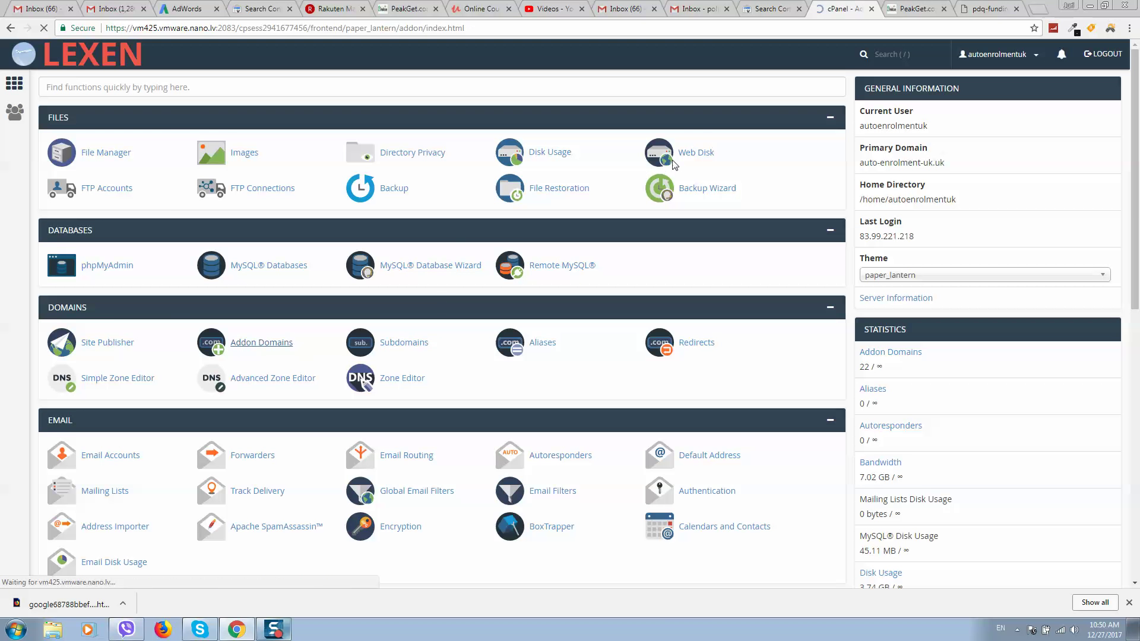
pyautogui.scroll(-10, 328, 228)
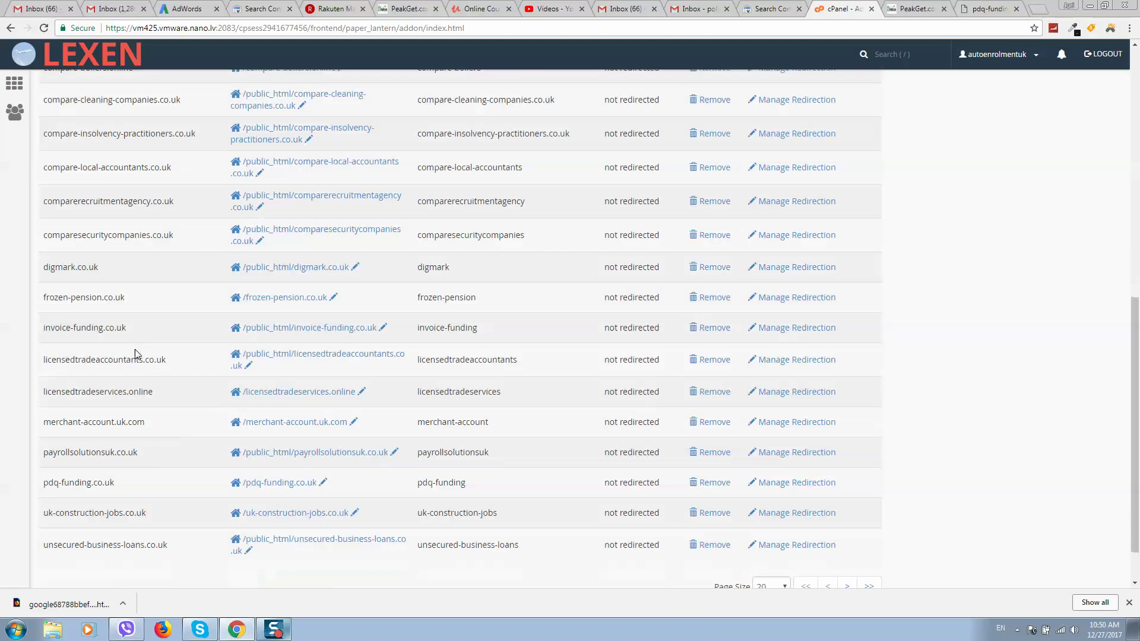
pyautogui.hotkey('ctrl', 'f')
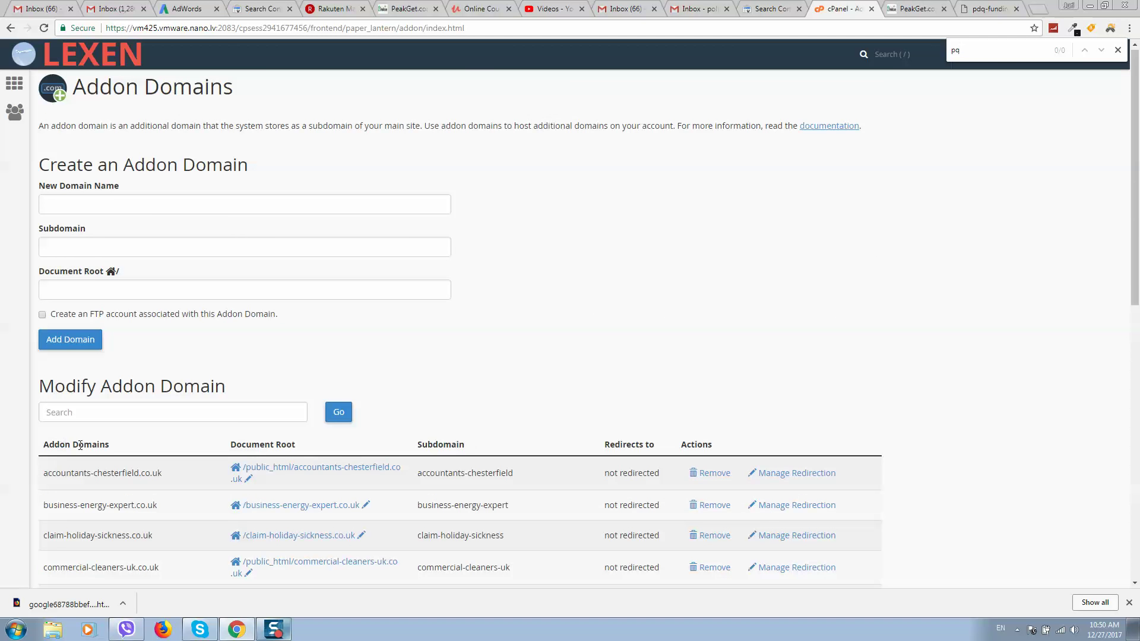
pyautogui.scroll(-10, 62, 438)
pyautogui.moveTo(59, 429); pyautogui.dragTo(186, 442)
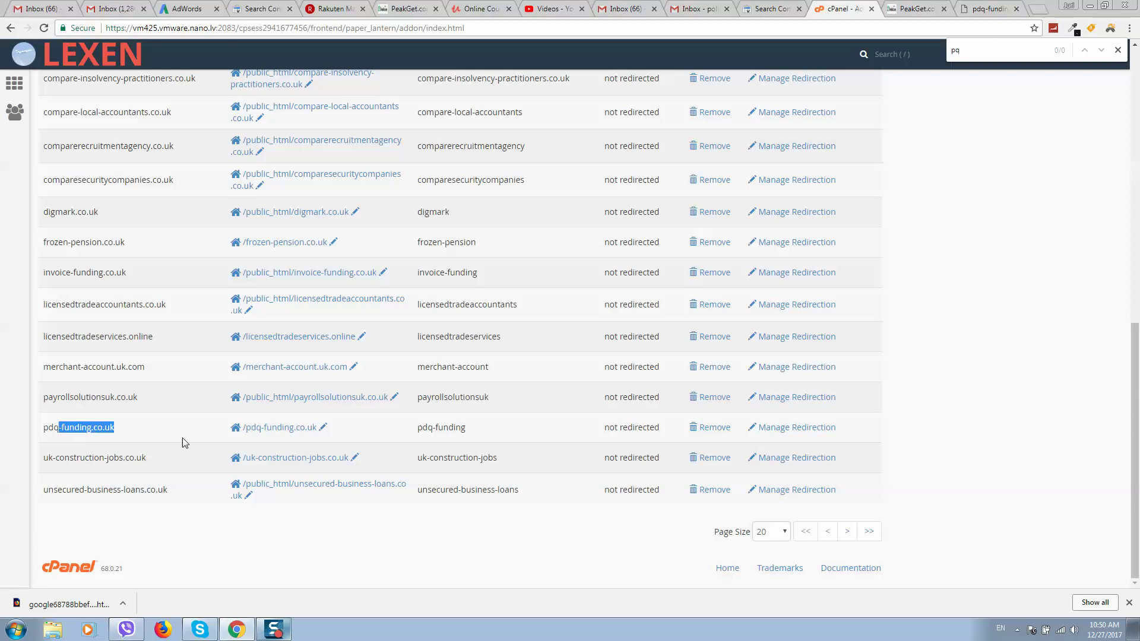
pyautogui.click(281, 430)
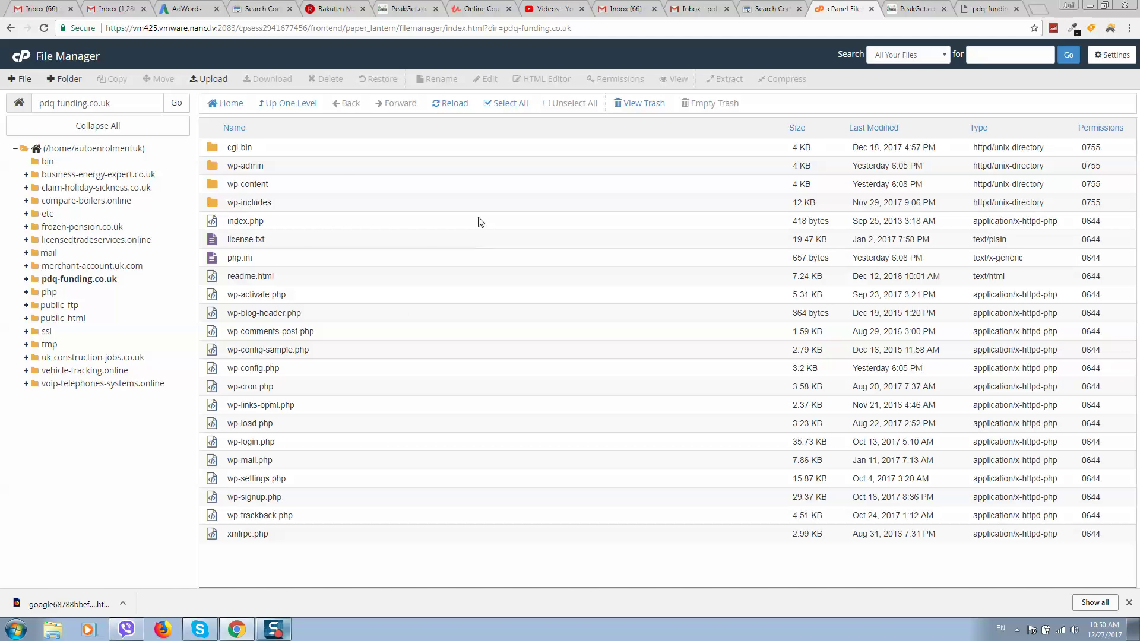
# Show the downloaded verification file in its folder and delete the older Google verification file dated 12/23/2017.
pyautogui.click(124, 604)
pyautogui.click(155, 562)
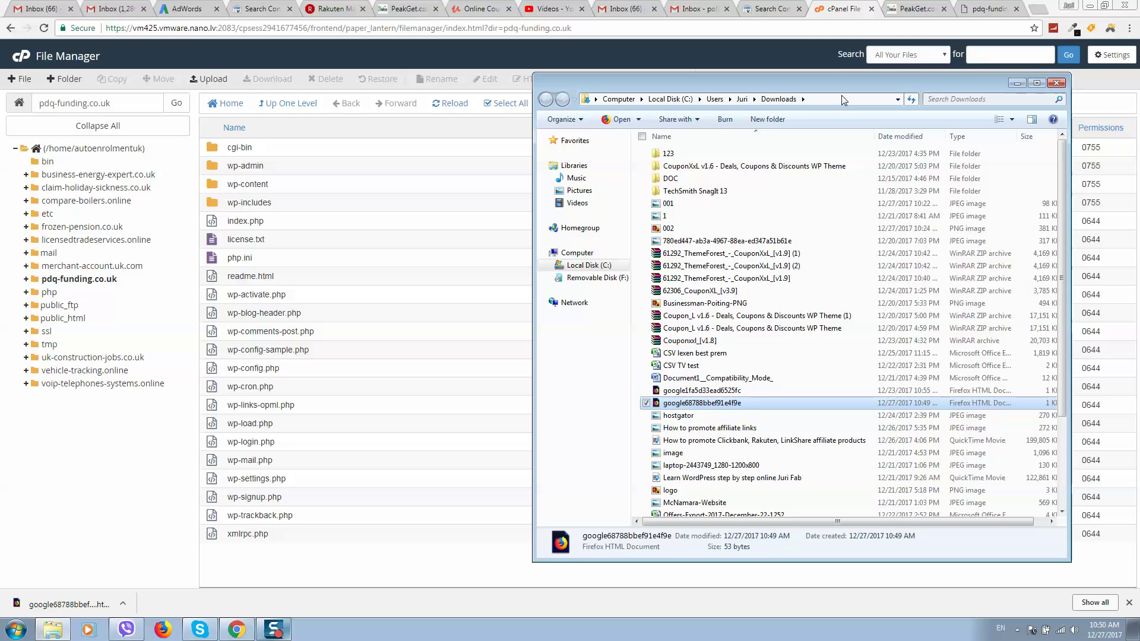
pyautogui.click(881, 392)
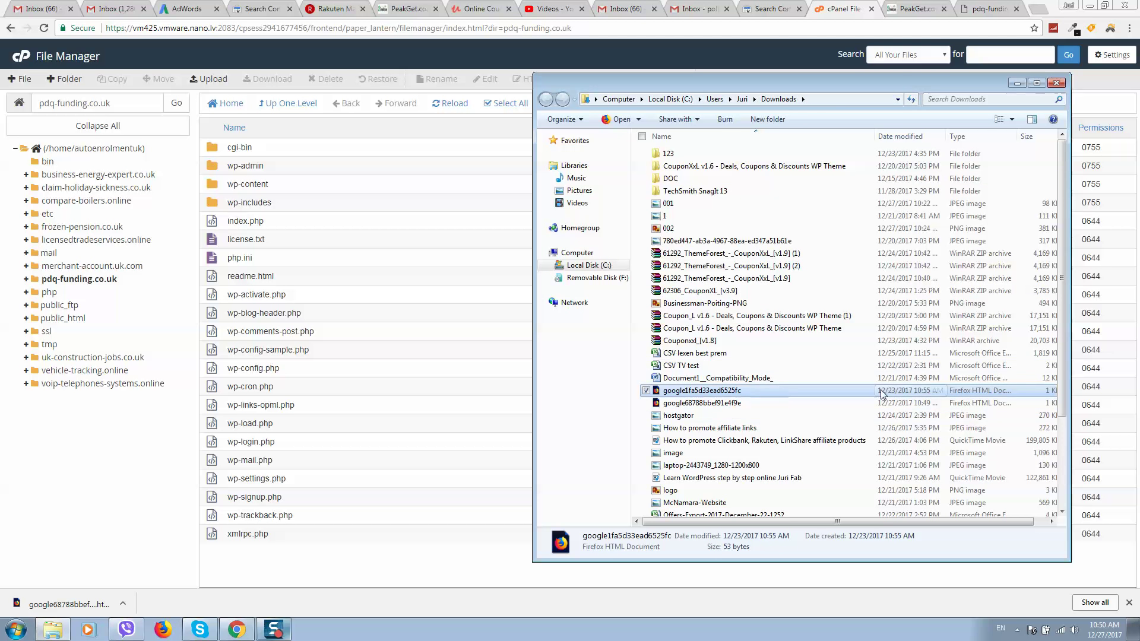
pyautogui.press('Delete')
pyautogui.press('Return')
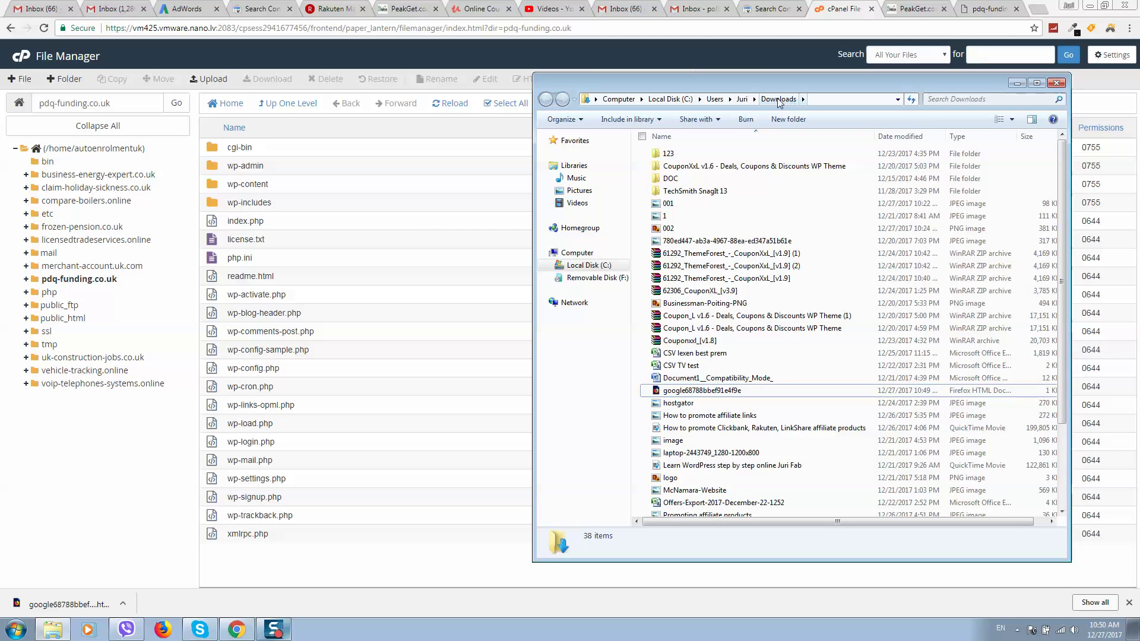
# Upload the new Google HTML verification file to the pdq-funding.co.uk folder, using the copied Downloads folder path to locate it.
pyautogui.click(825, 99)
pyautogui.hotkey('ctrl', 'c')
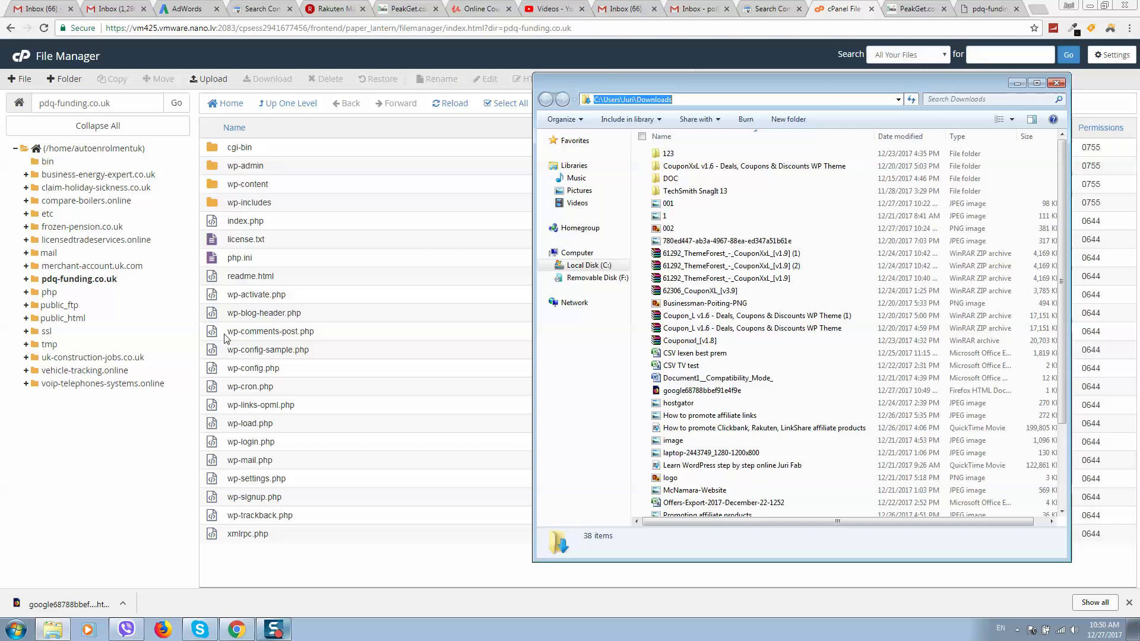
pyautogui.click(361, 160)
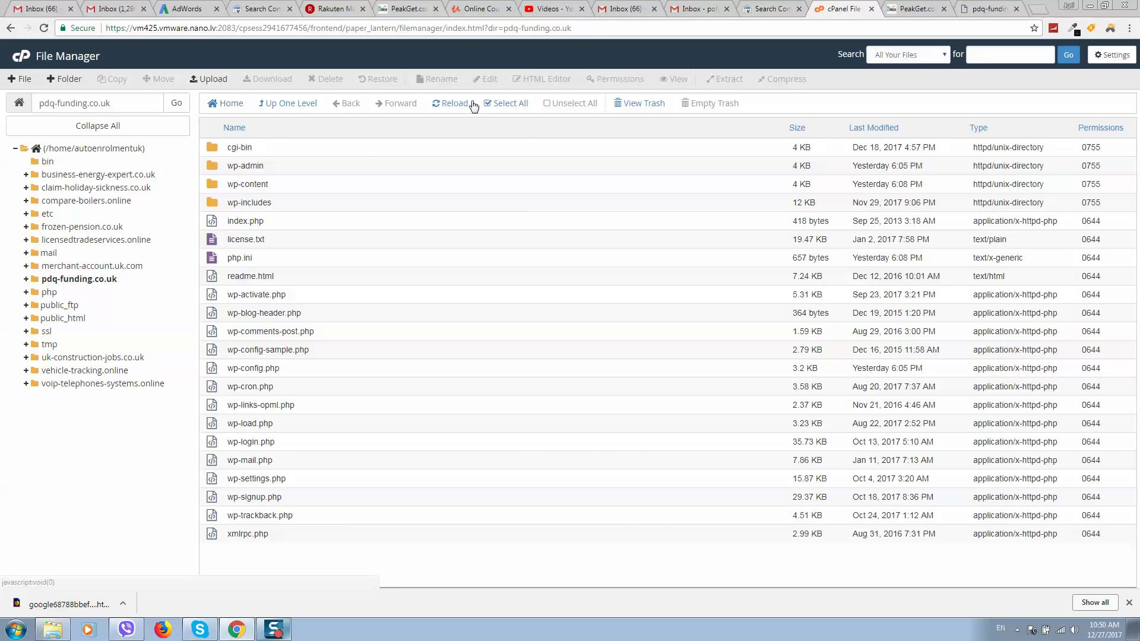
pyautogui.click(209, 79)
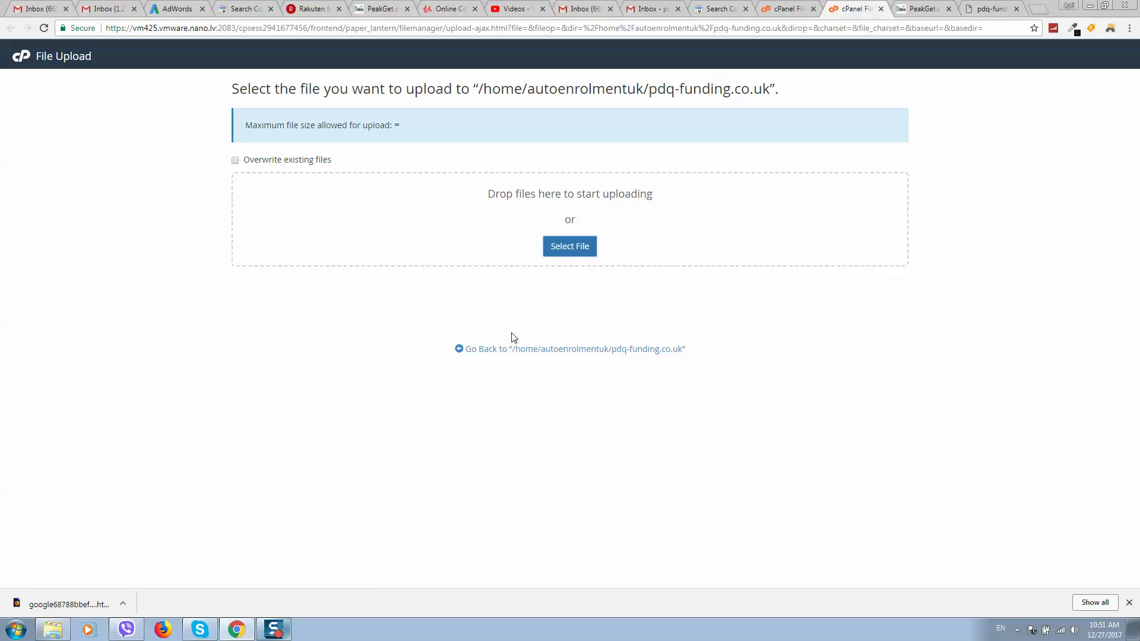
pyautogui.click(575, 253)
pyautogui.hotkey('ctrl', 'v')
pyautogui.press('Return')
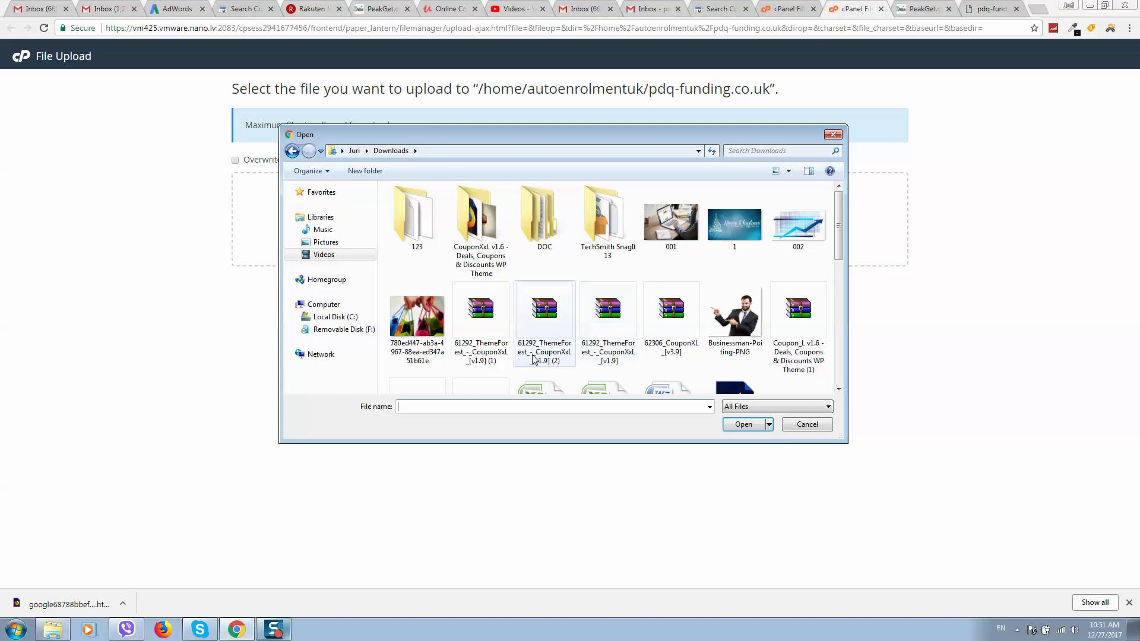
pyautogui.write('go')
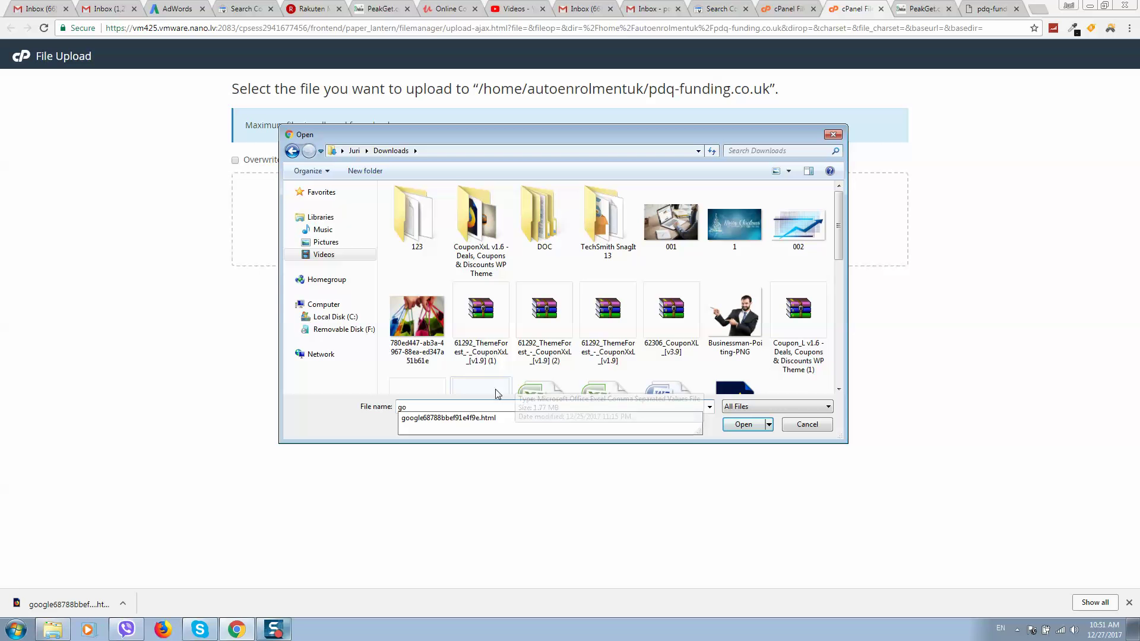
pyautogui.click(521, 423)
pyautogui.click(737, 427)
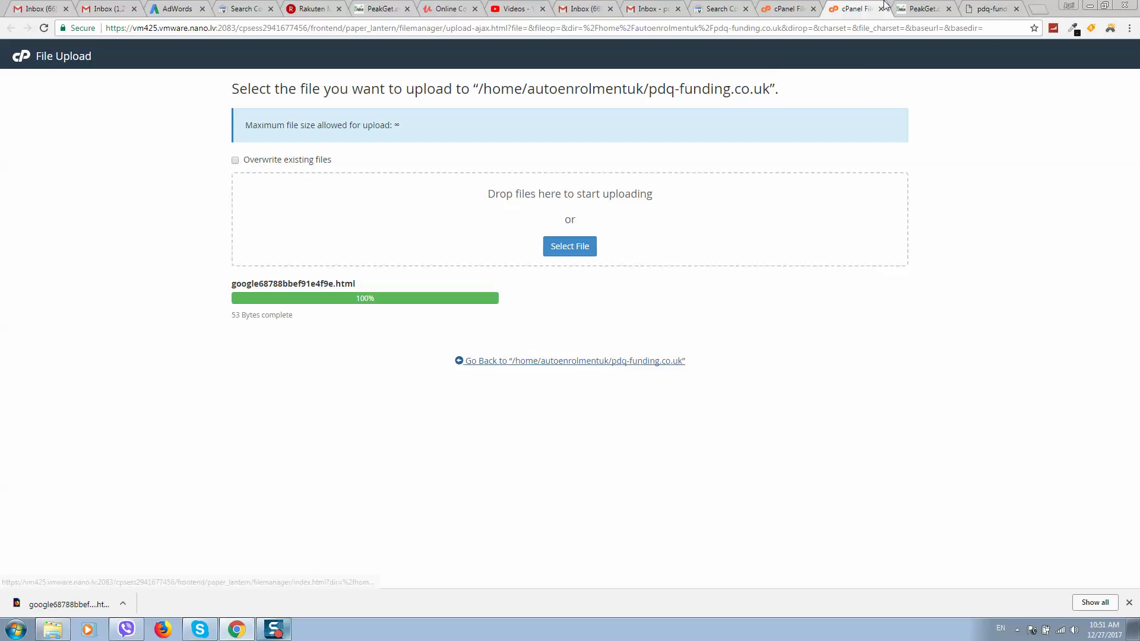
# Check the uploaded file in the pdq-funding.co.uk folder and return to the Search Console ownership verification page.
pyautogui.click(789, 9)
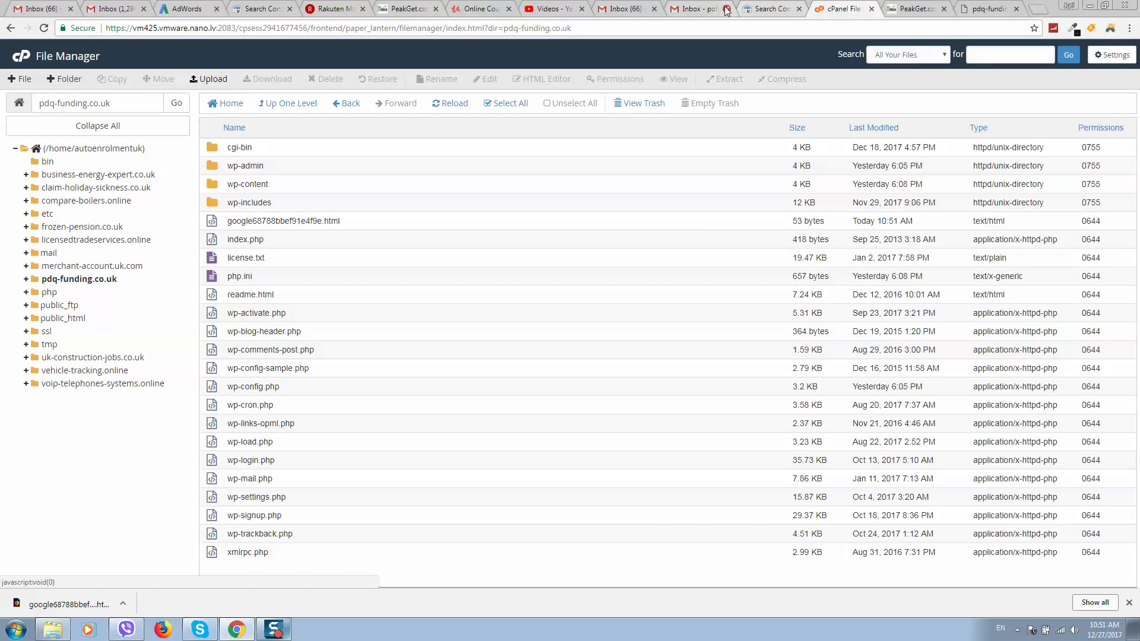
pyautogui.click(764, 9)
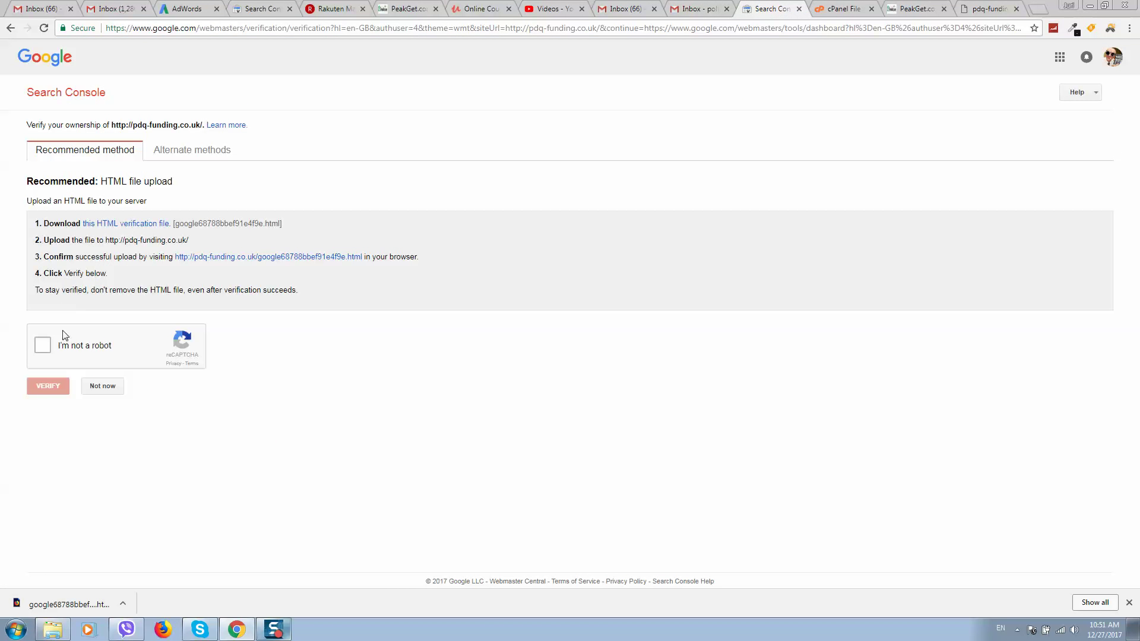
# Open the uploaded verification file's confirmation link in a new tab, check its content, and close that tab.
pyautogui.rightClick(332, 257)
pyautogui.click(396, 268)
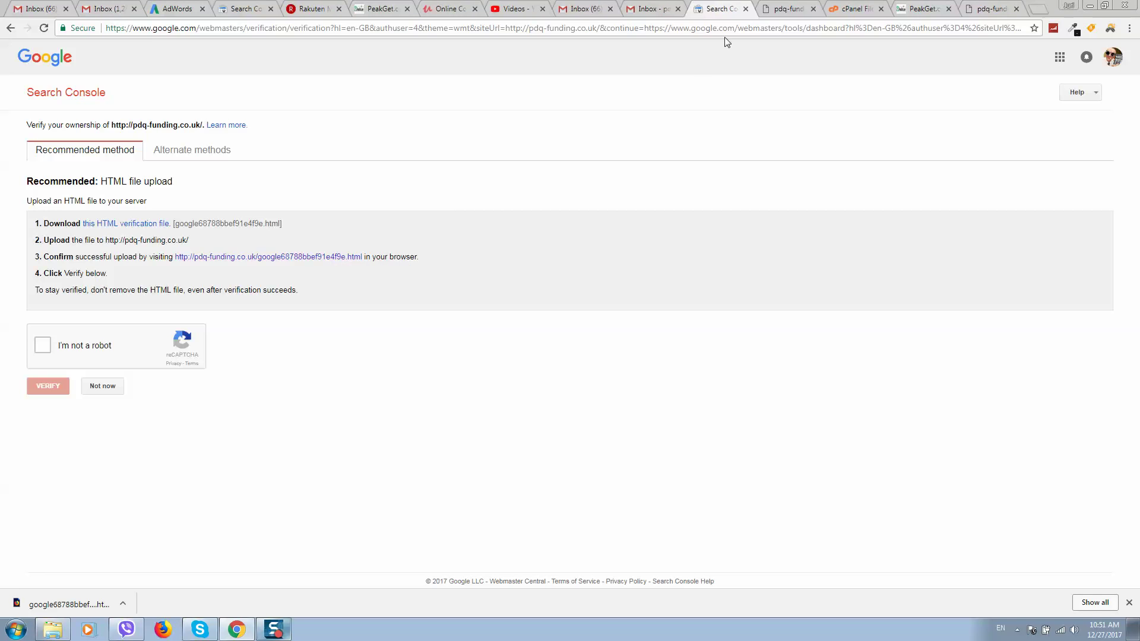
pyautogui.click(797, 15)
pyautogui.moveTo(9, 55); pyautogui.dragTo(331, 65)
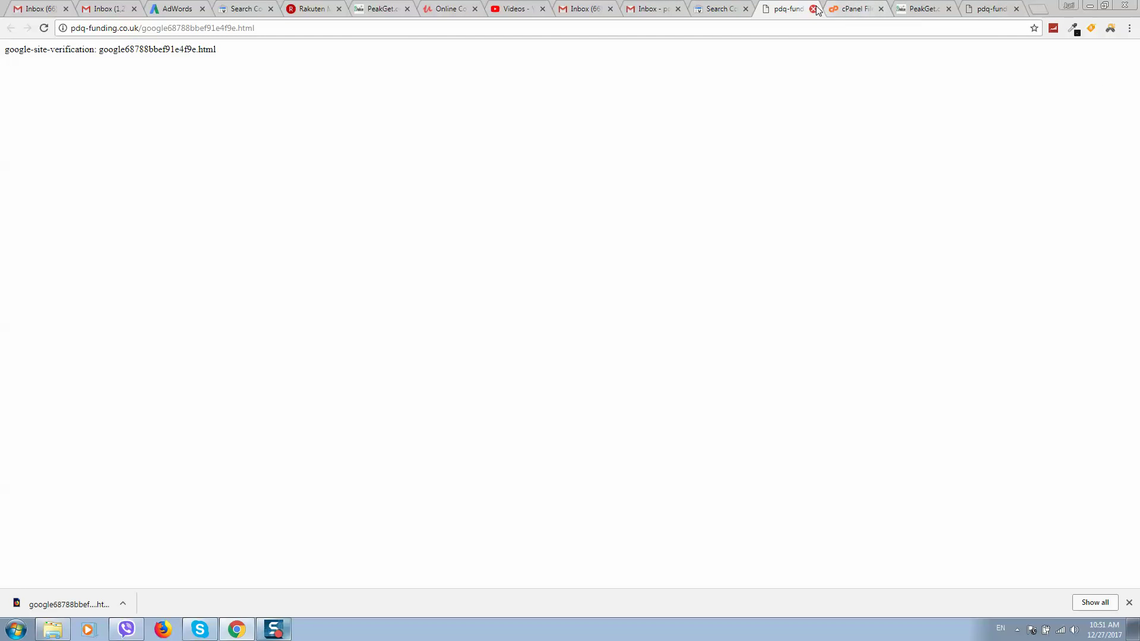
pyautogui.click(813, 8)
# Pass the reCAPTCHA, verify ownership of pdq-funding.co.uk, and continue to its dashboard, moving that tab to the end of the row.
pyautogui.click(47, 348)
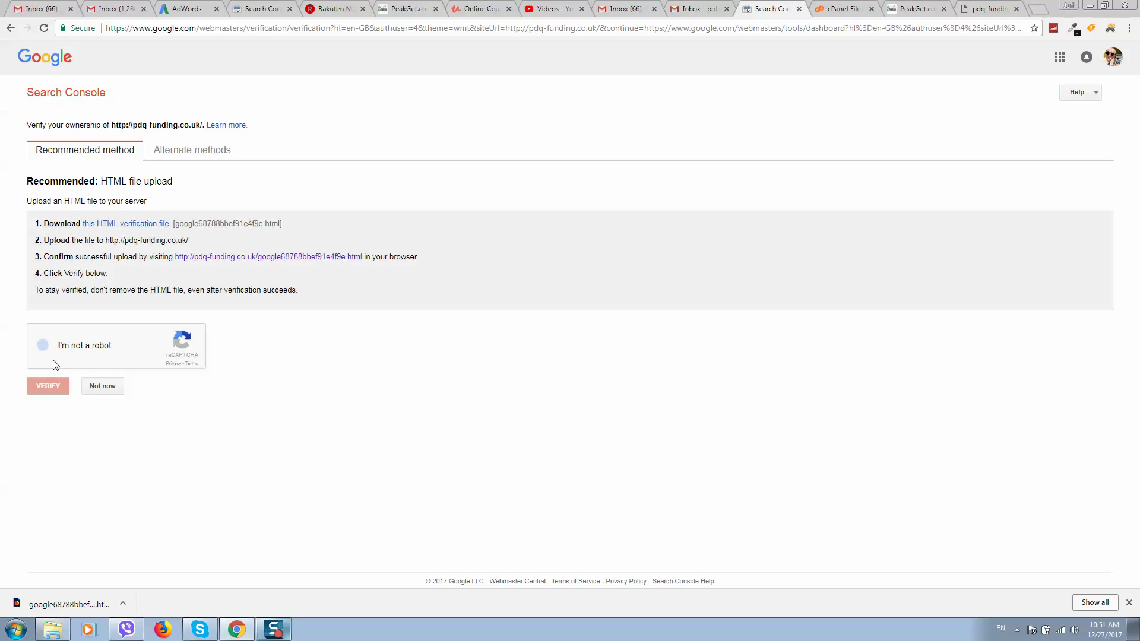
pyautogui.click(58, 385)
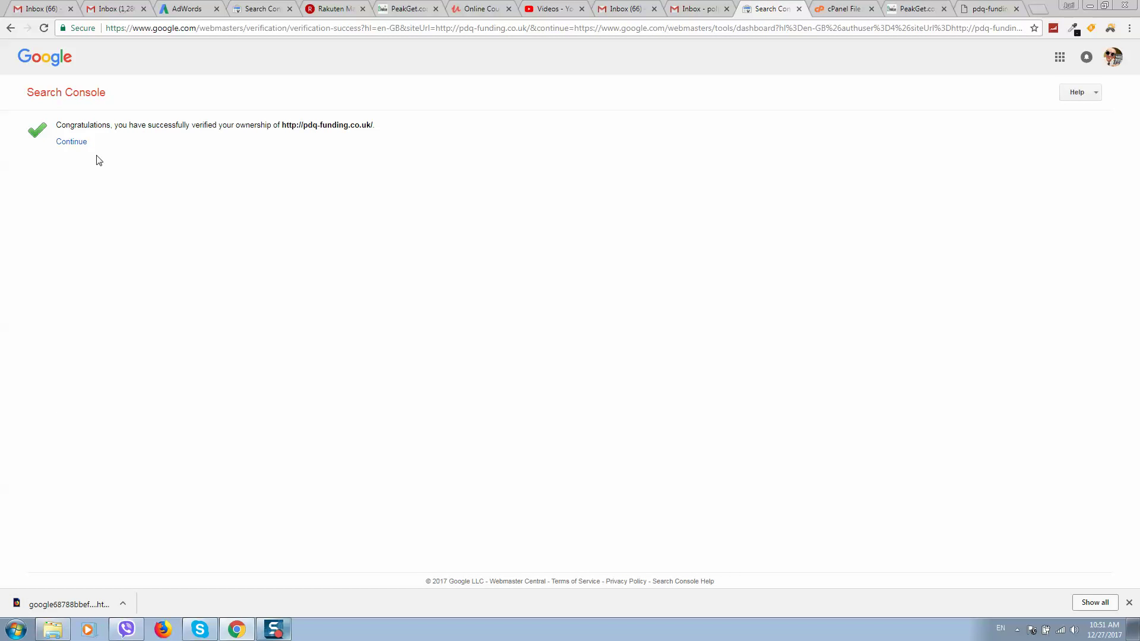
pyautogui.click(76, 143)
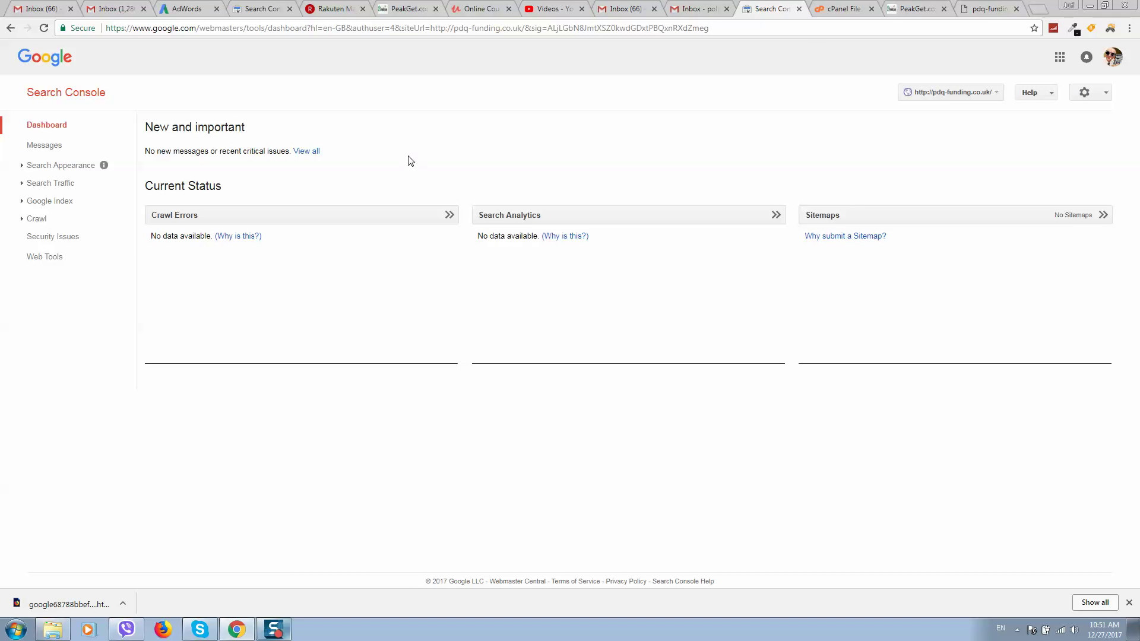
pyautogui.moveTo(775, 12); pyautogui.dragTo(988, 9)
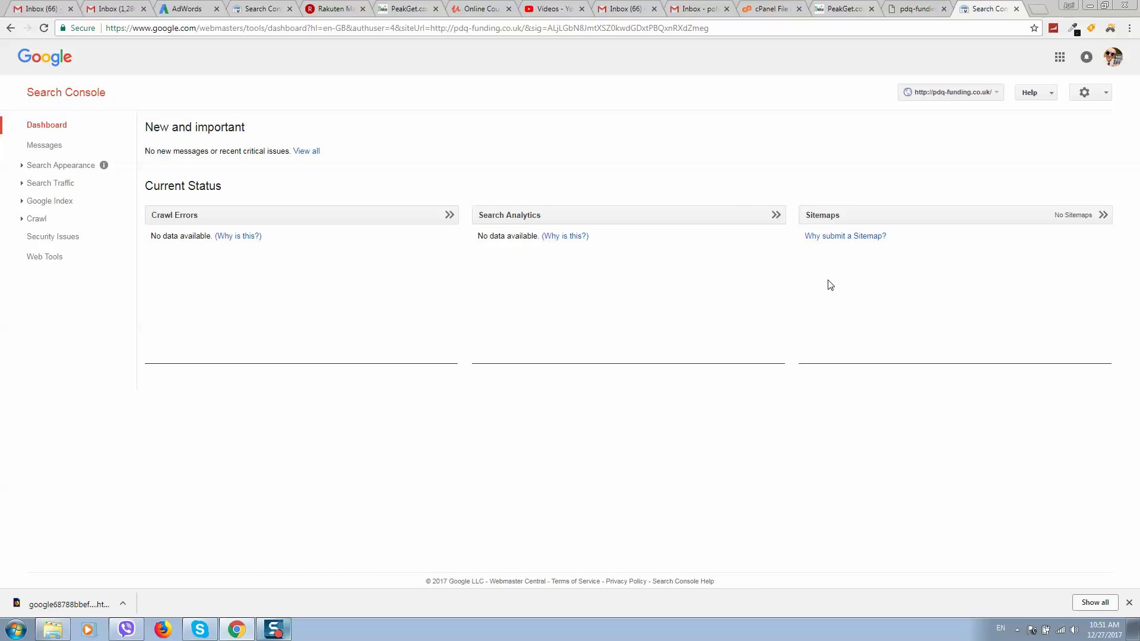
# Switch to the pdq-funding.co.uk website, open its WordPress dashboard, and go to the page for adding plugins.
pyautogui.click(914, 8)
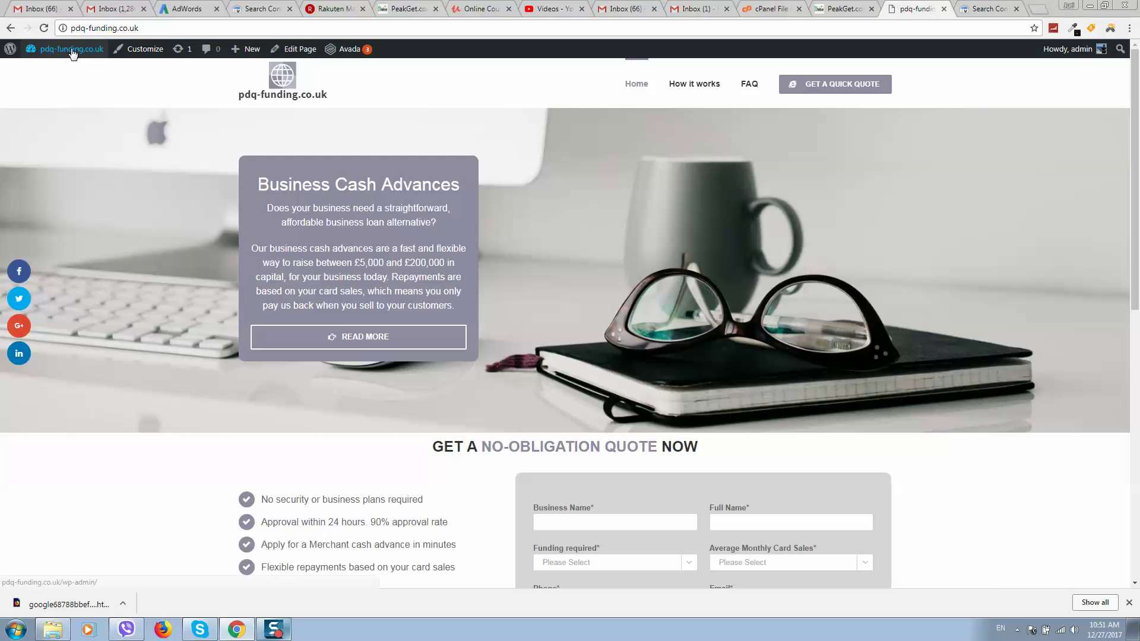
pyautogui.moveTo(70, 67)
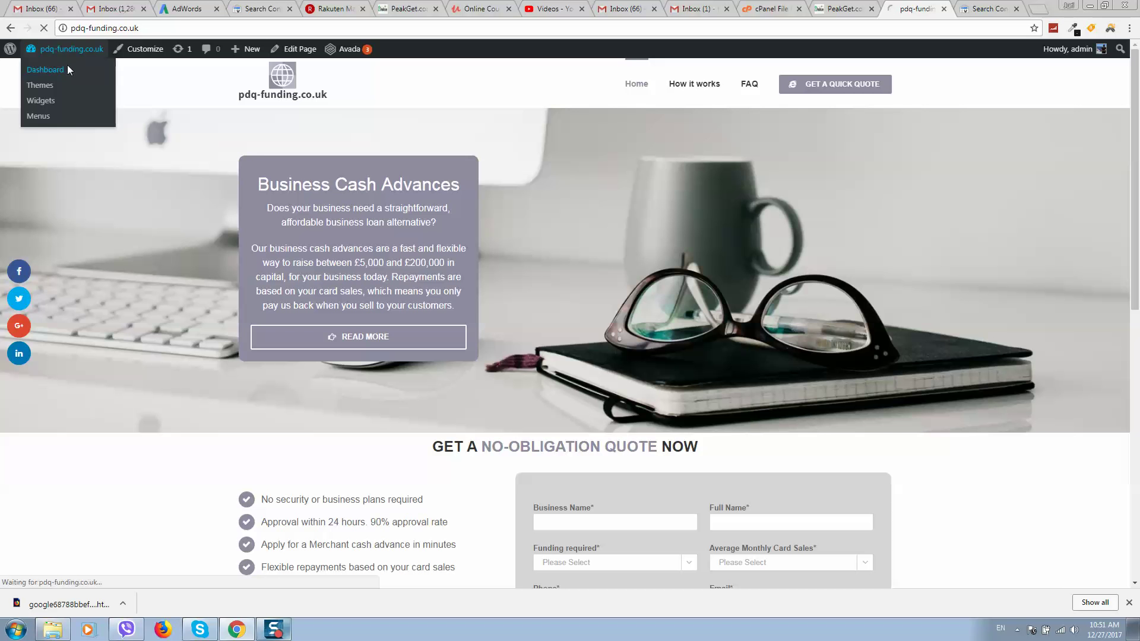
pyautogui.click(68, 70)
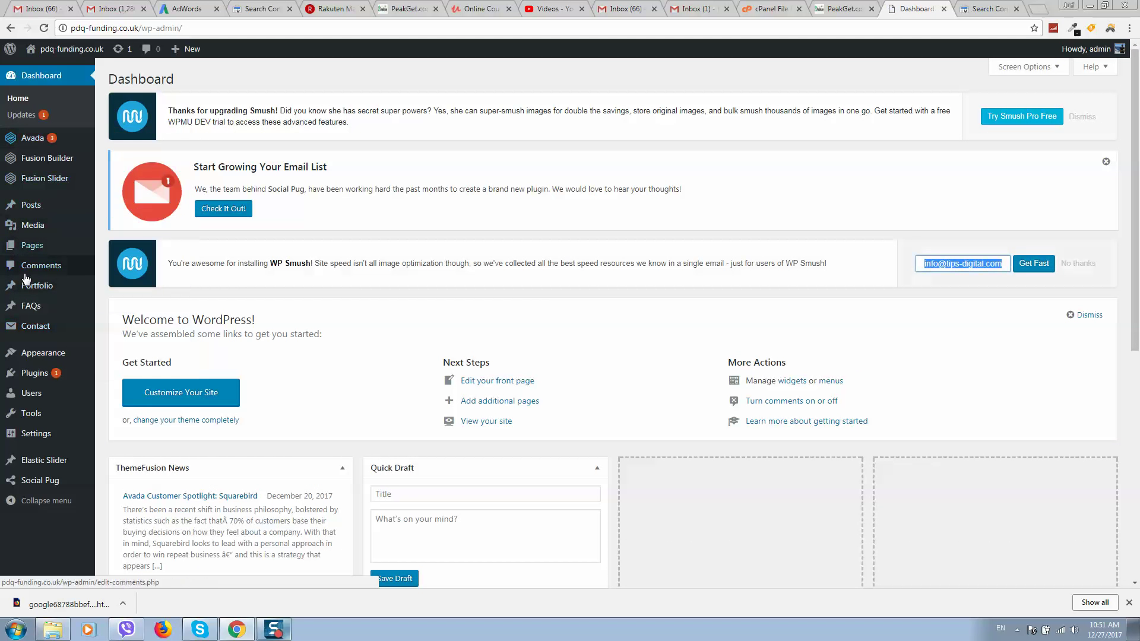
pyautogui.moveTo(39, 372)
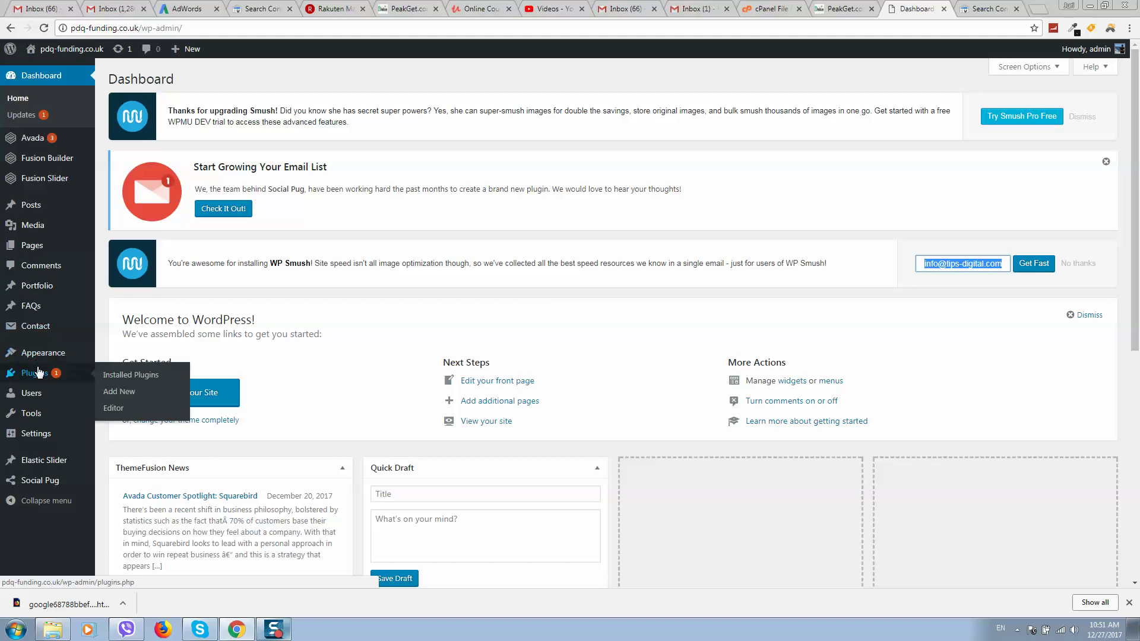
pyautogui.click(132, 392)
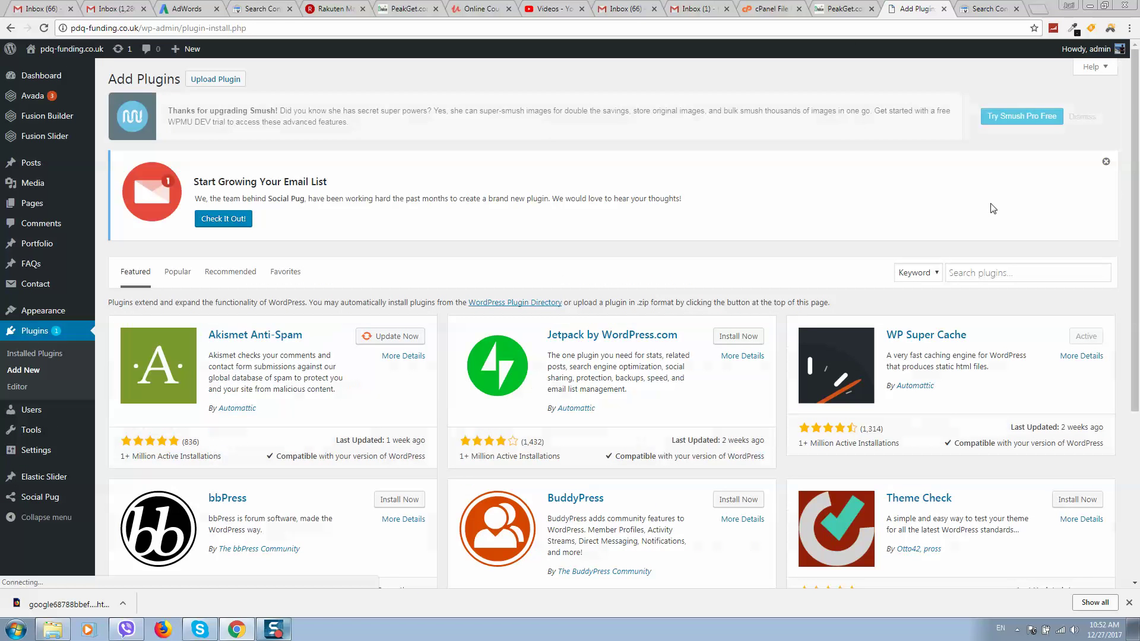
# Search the plugins for "Yoast", then install and activate Yoast SEO.
pyautogui.click(990, 271)
pyautogui.write('Y')
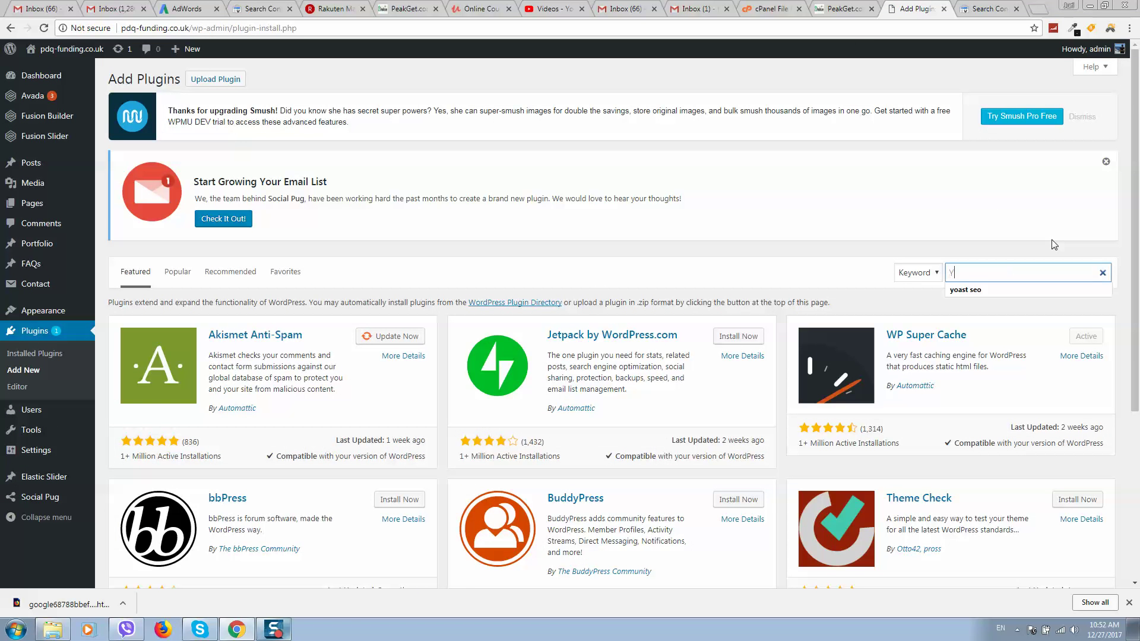
pyautogui.write('oast')
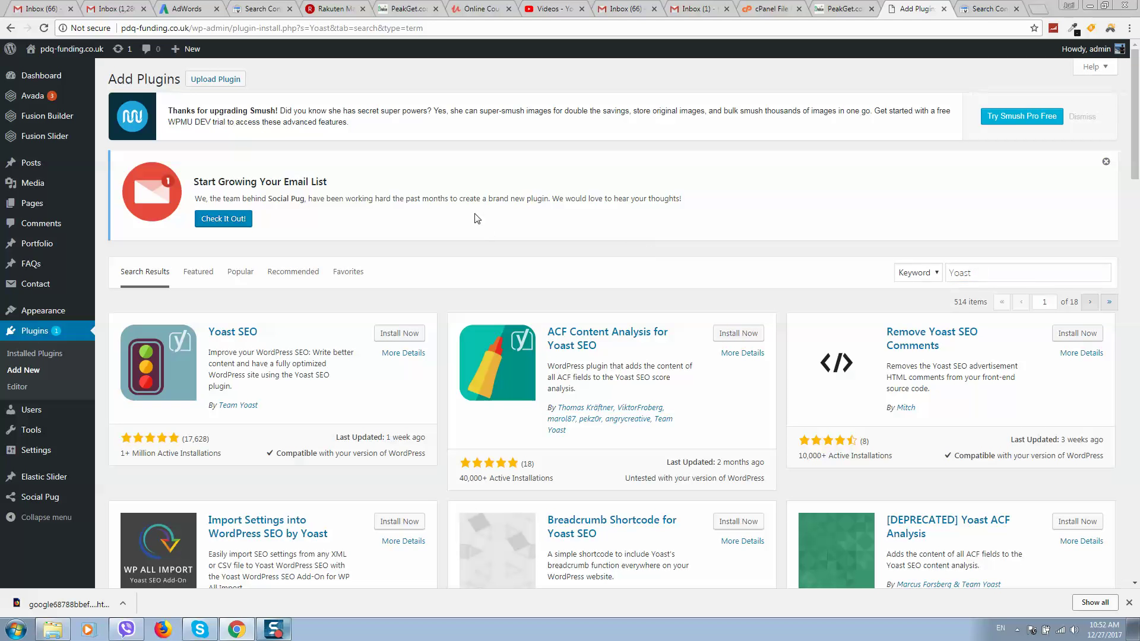
pyautogui.click(415, 334)
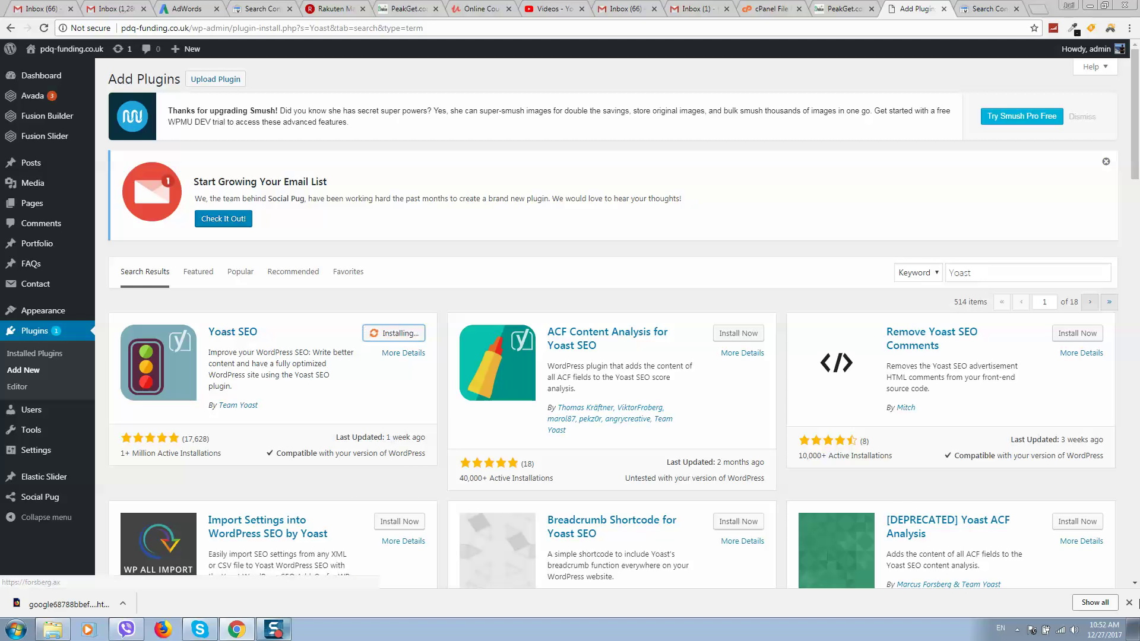
pyautogui.click(1129, 603)
pyautogui.scroll(-2, 393, 349)
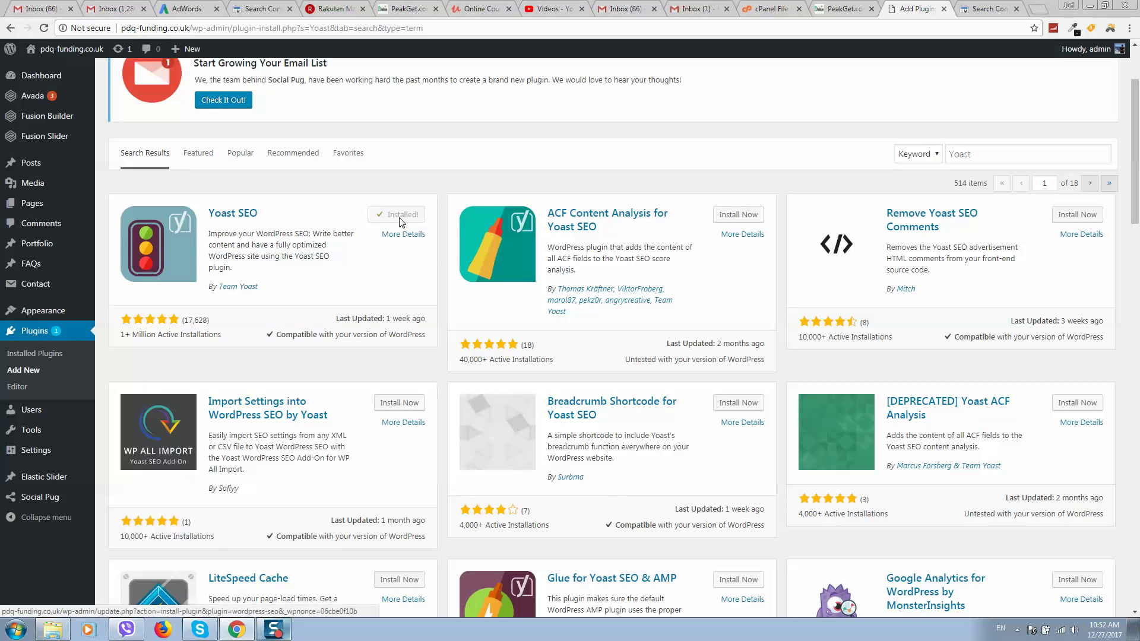
pyautogui.click(408, 219)
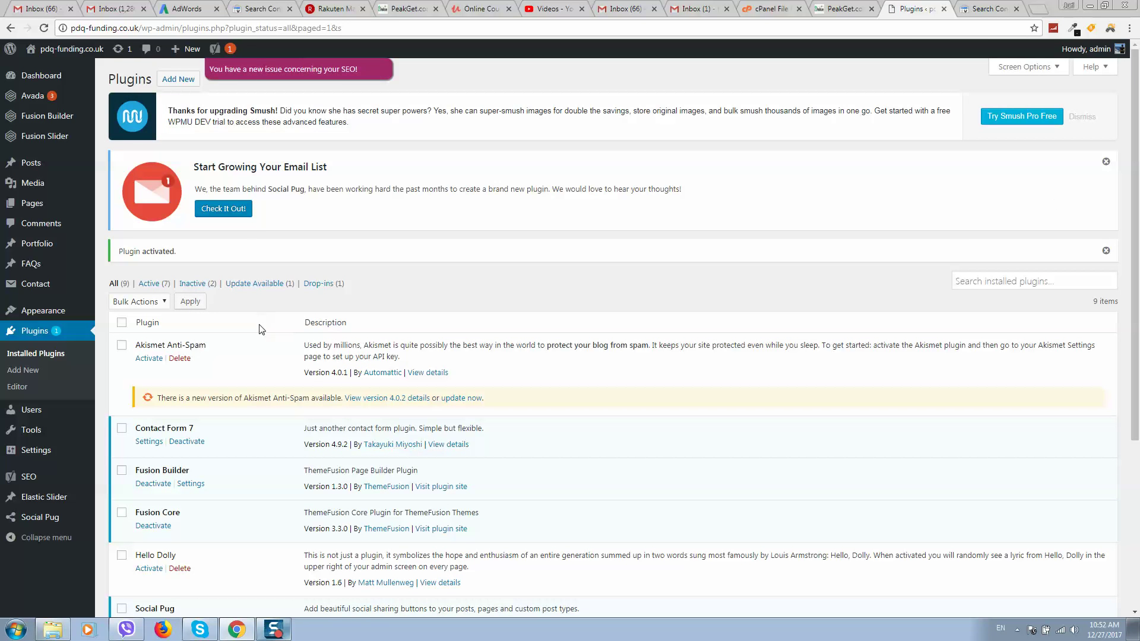
# Open the Yoast SEO settings, enable the Advanced settings pages feature, and save the changes.
pyautogui.scroll(-1, 261, 330)
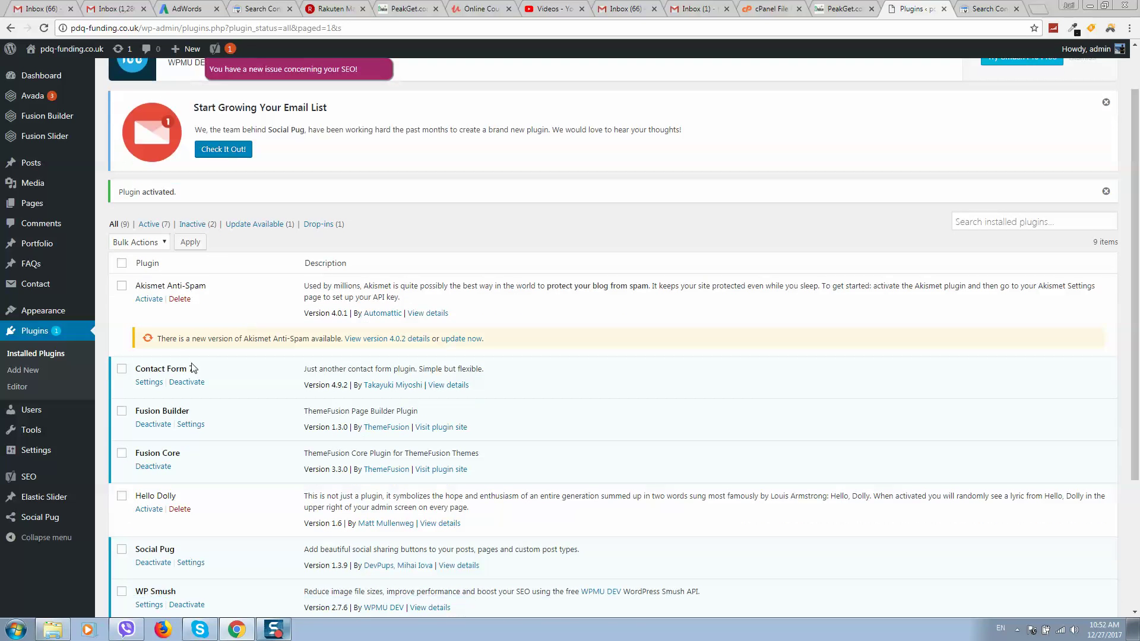
pyautogui.moveTo(55, 475)
pyautogui.click(41, 478)
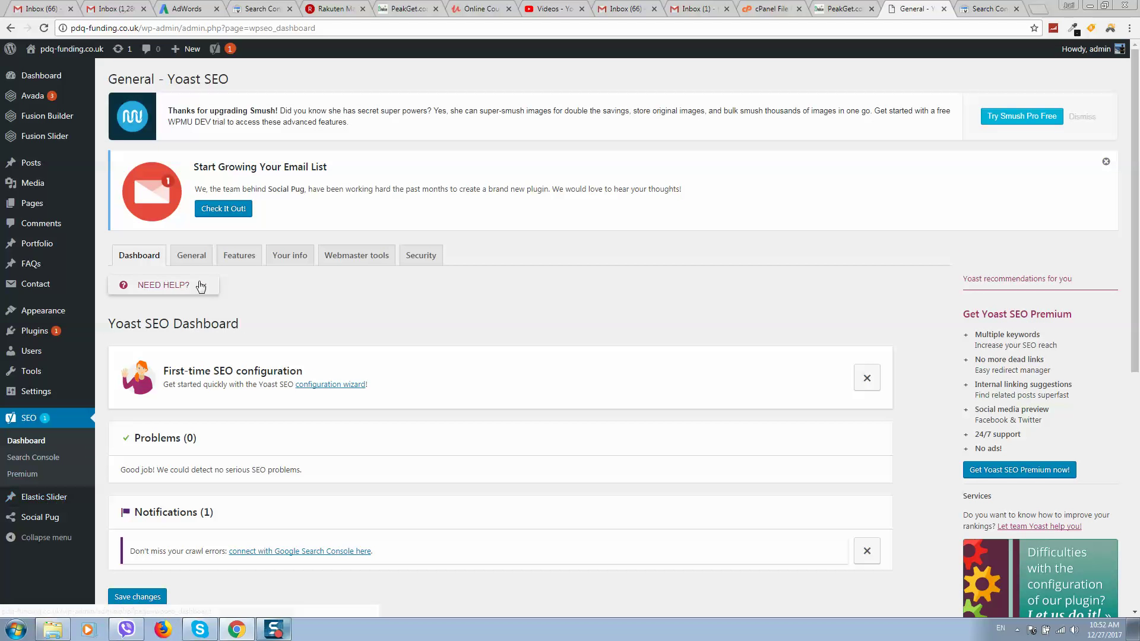
pyautogui.scroll(-4, 205, 257)
pyautogui.scroll(3, 207, 257)
pyautogui.click(191, 191)
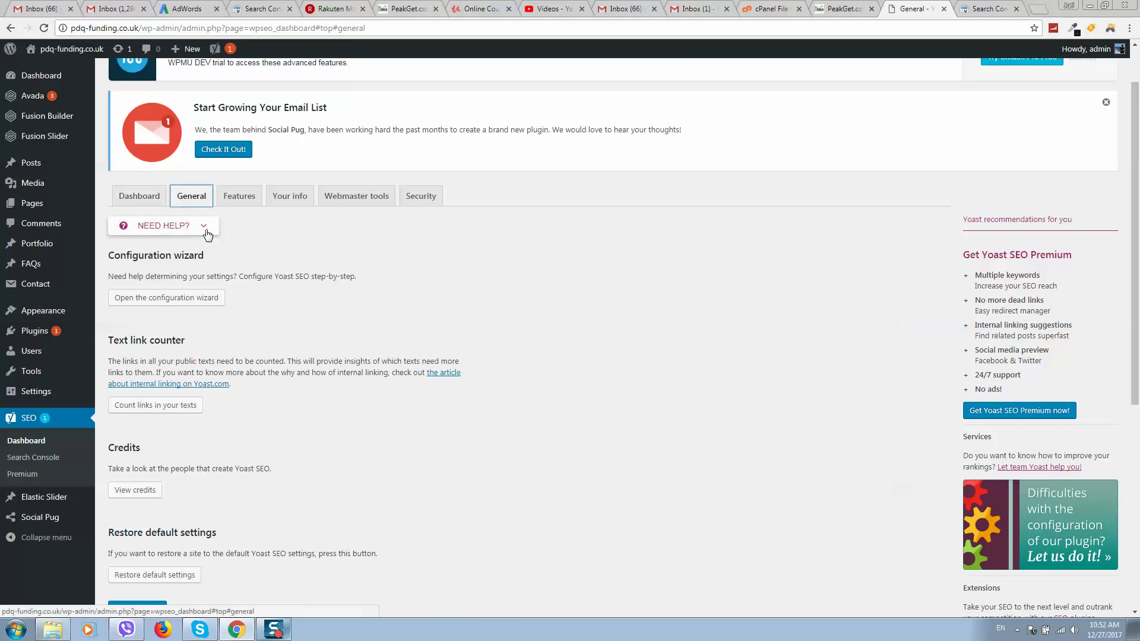
pyautogui.scroll(-1, 250, 267)
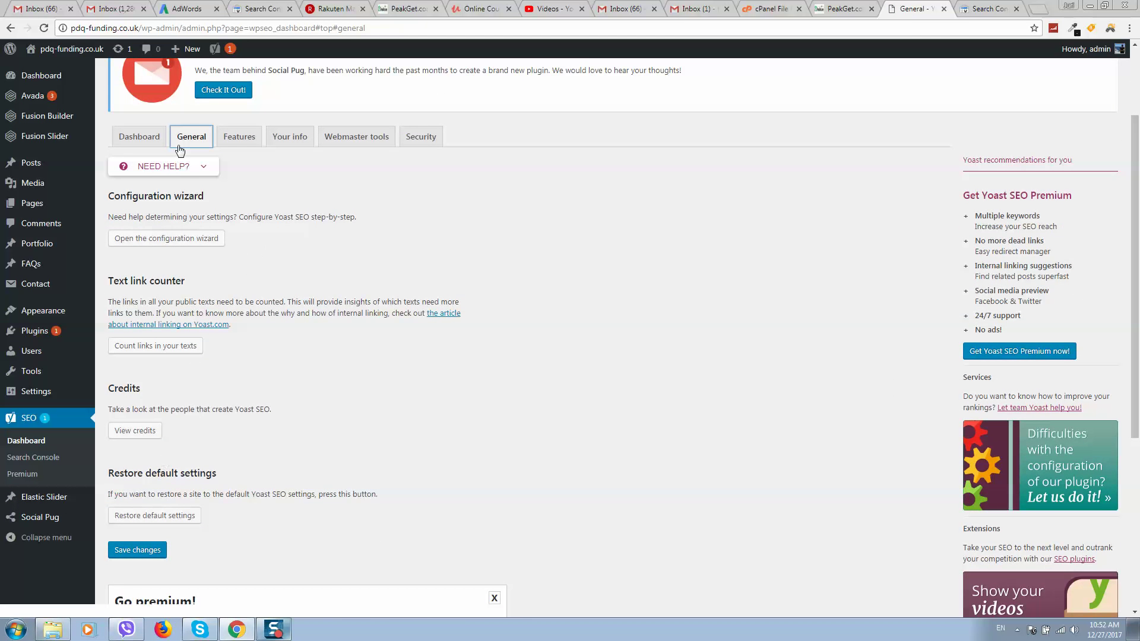
pyautogui.click(235, 141)
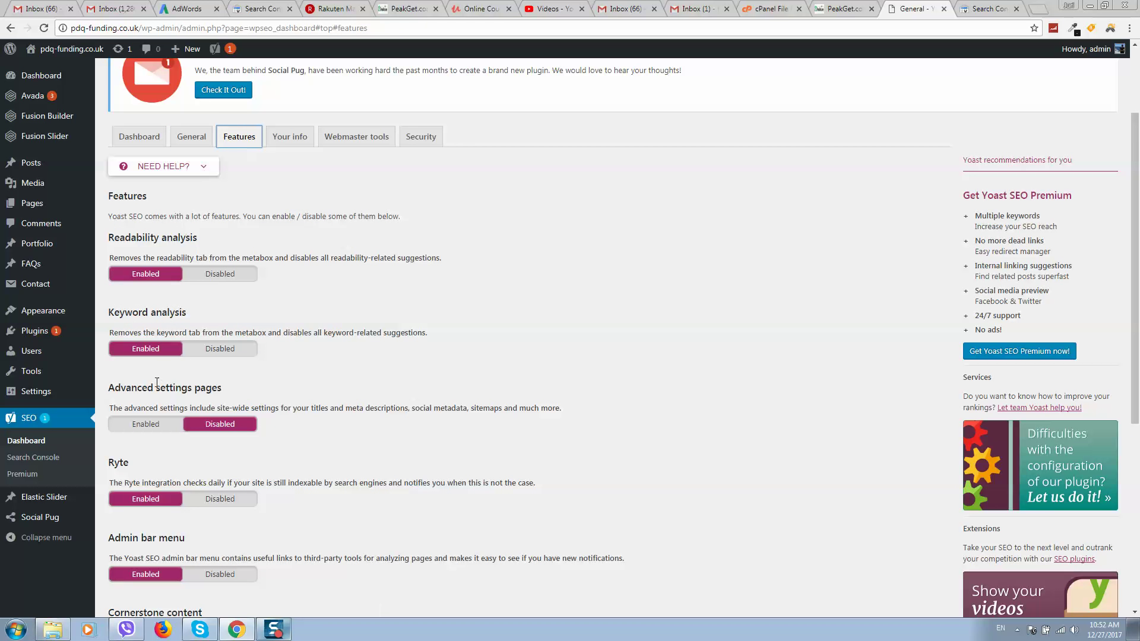
pyautogui.click(152, 423)
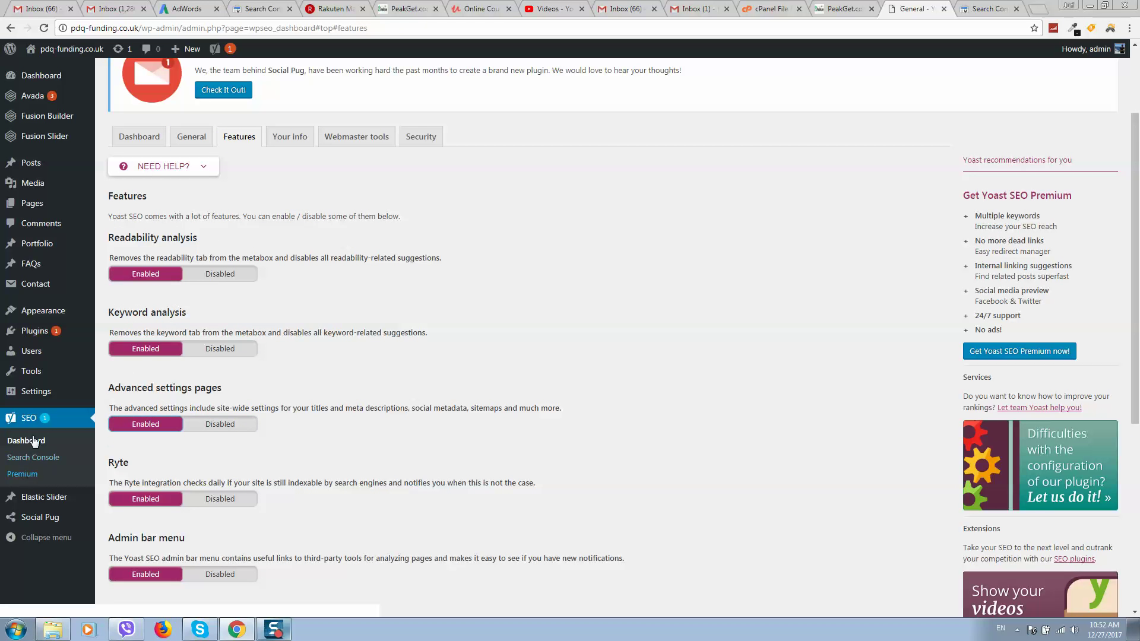
pyautogui.scroll(-4, 356, 413)
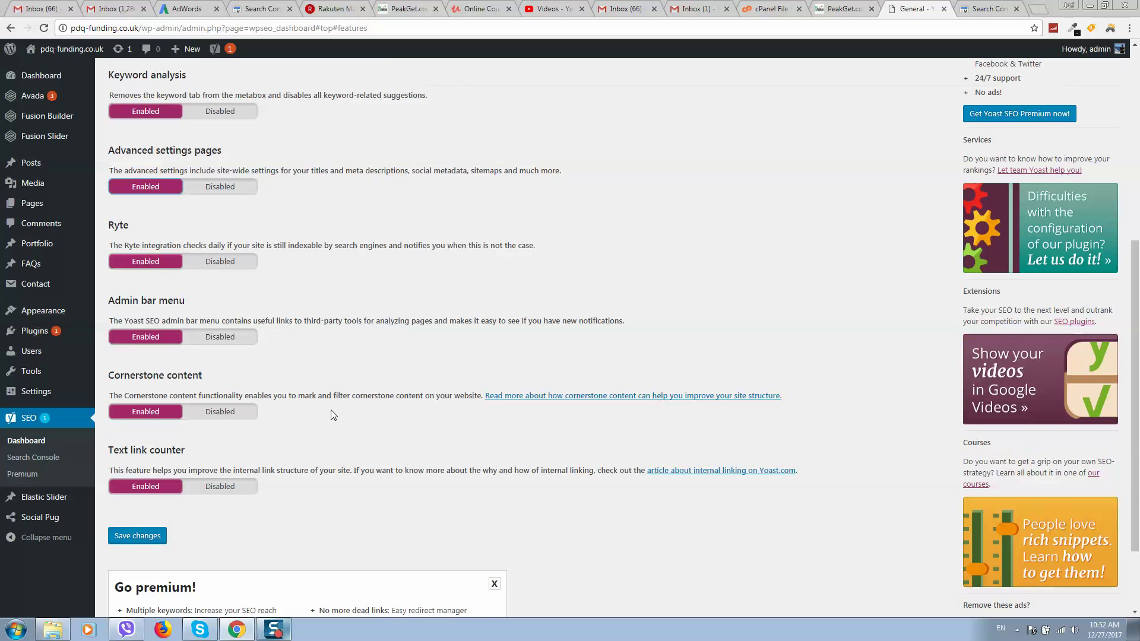
pyautogui.click(137, 535)
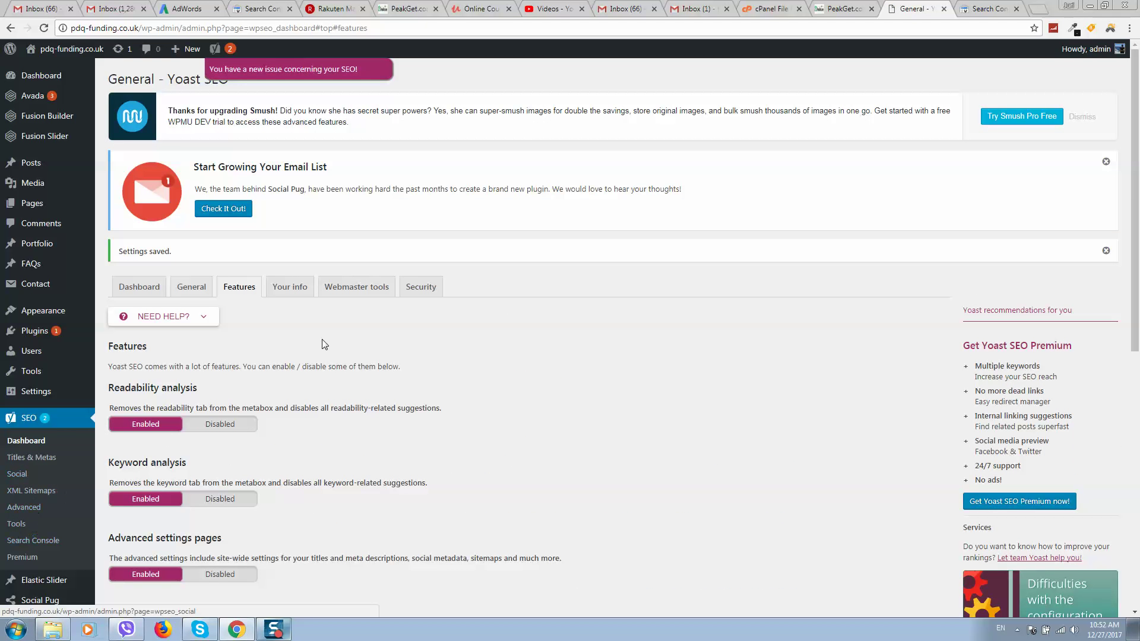
# Review the Yoast site name and company-or-person options, and the Webmaster Tools verification fields.
pyautogui.click(297, 299)
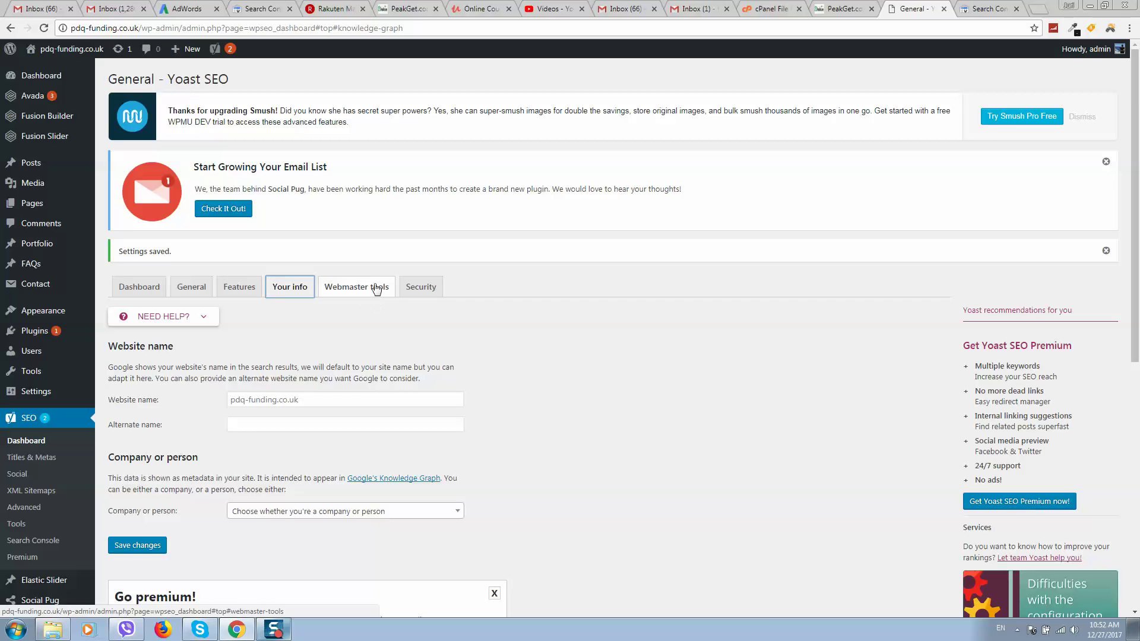
pyautogui.scroll(-3, 371, 290)
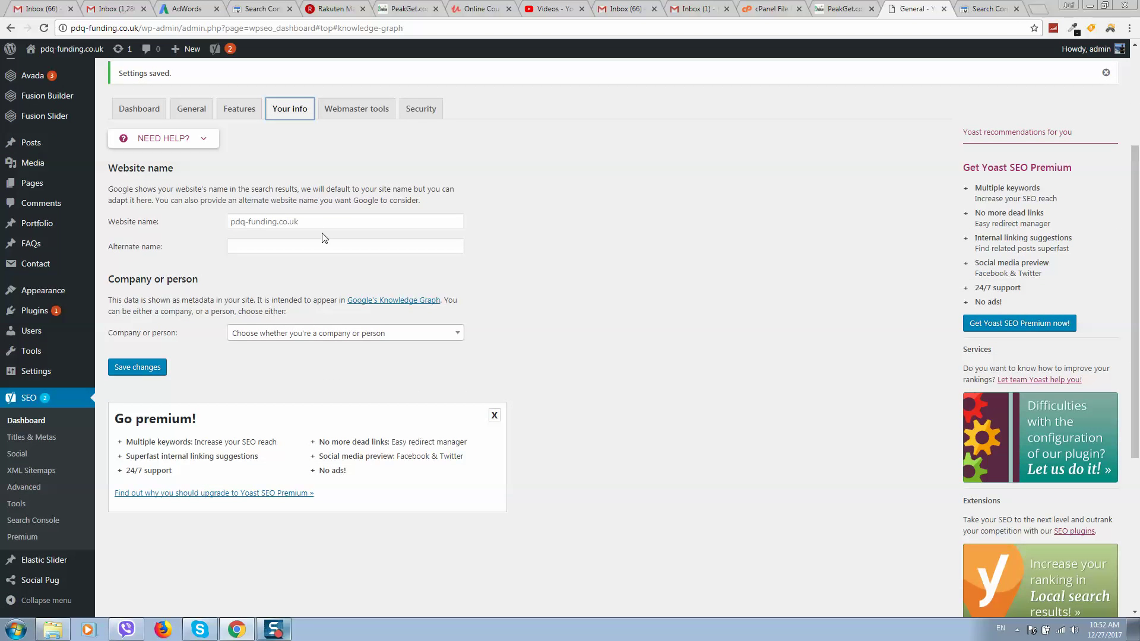
pyautogui.click(293, 246)
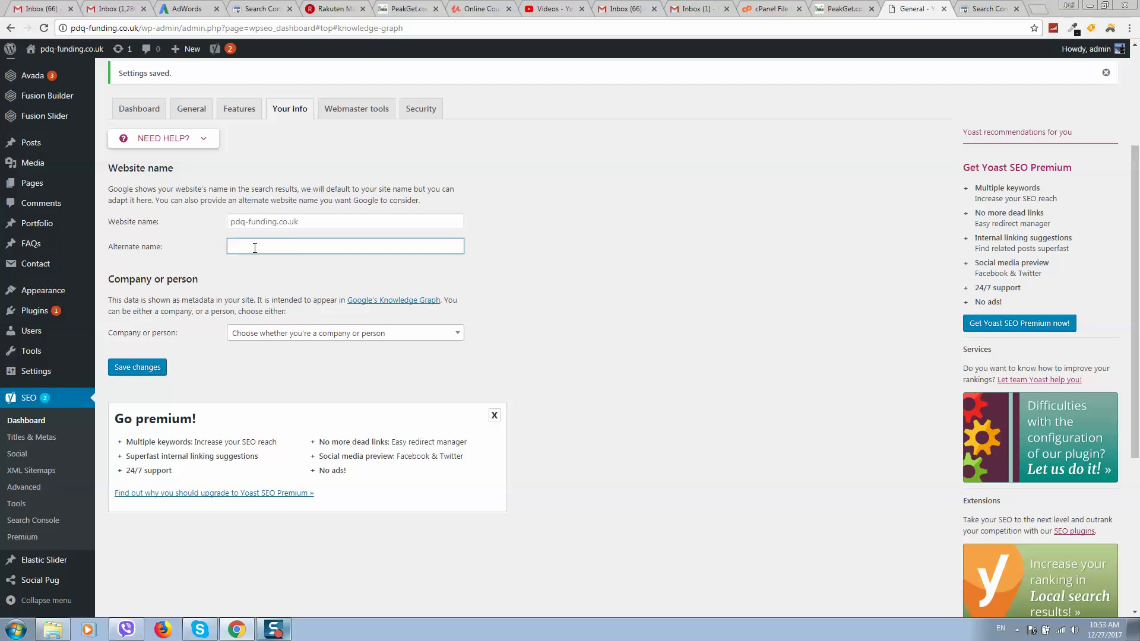
pyautogui.click(314, 334)
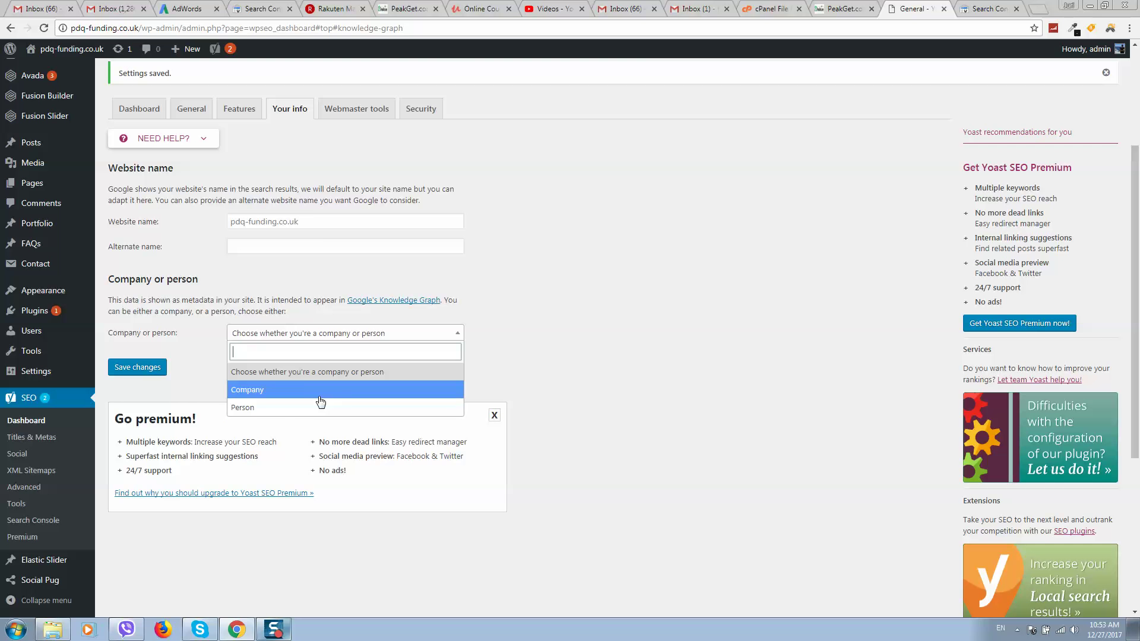
pyautogui.click(631, 281)
pyautogui.click(358, 109)
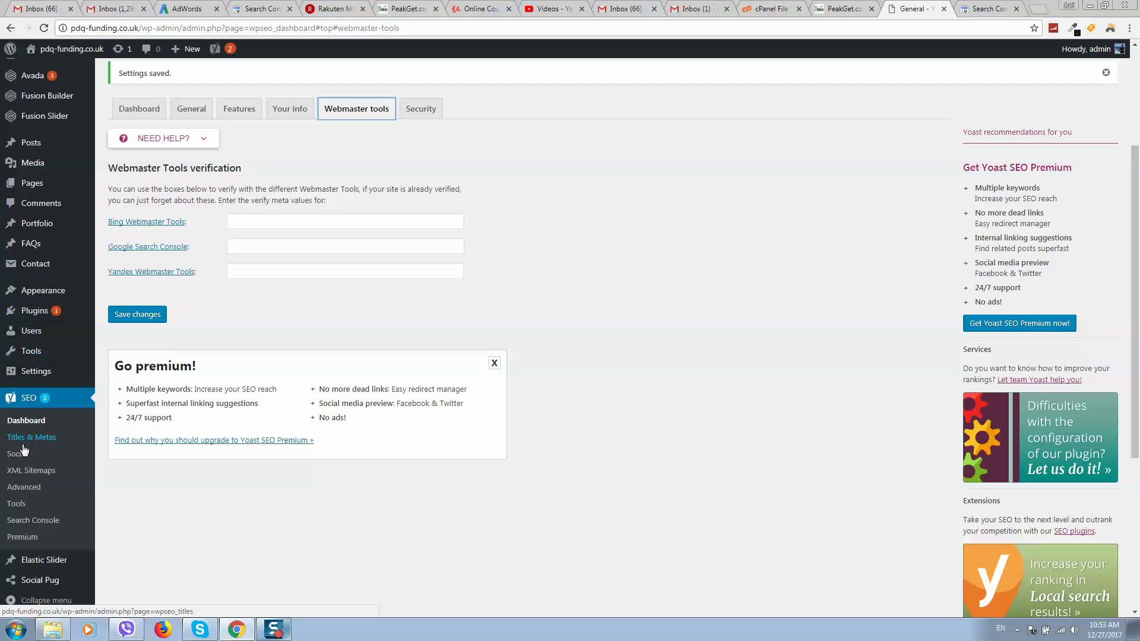
# Enable the author / user sitemap in Yoast's XML Sitemaps settings and save the changes.
pyautogui.click(30, 472)
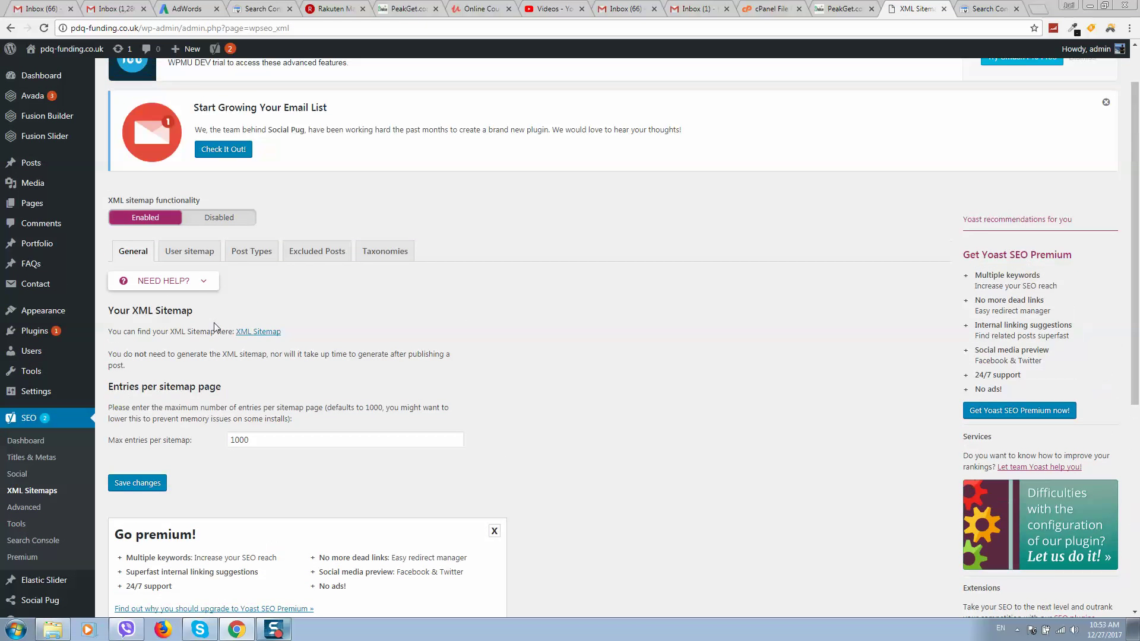
pyautogui.click(190, 251)
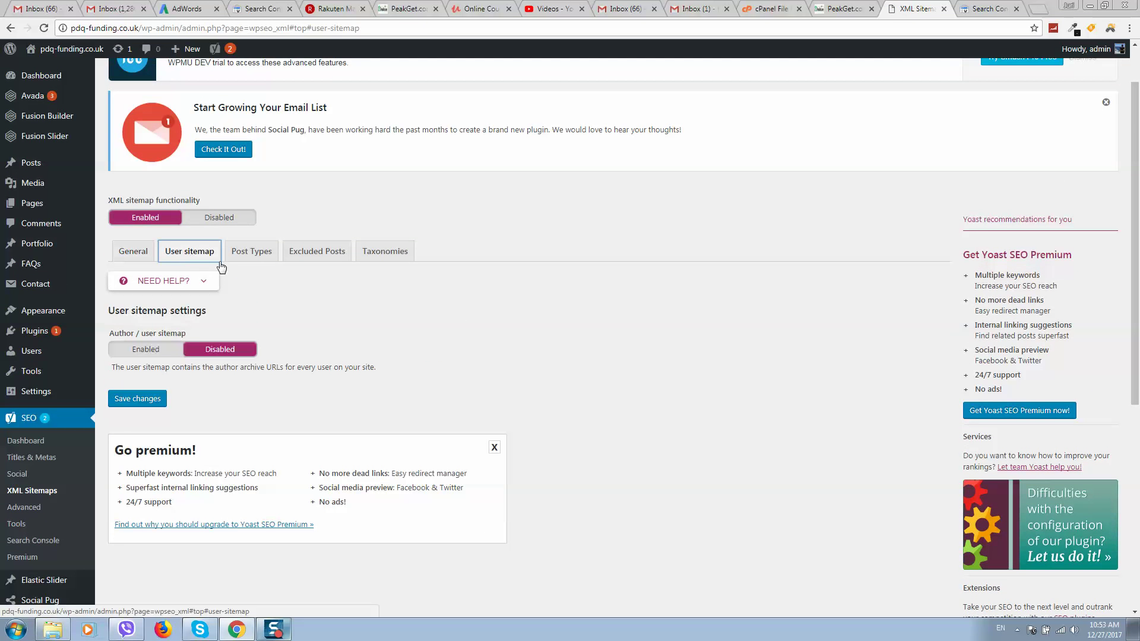
pyautogui.click(145, 349)
pyautogui.click(145, 403)
pyautogui.scroll(-5, 292, 394)
pyautogui.click(140, 419)
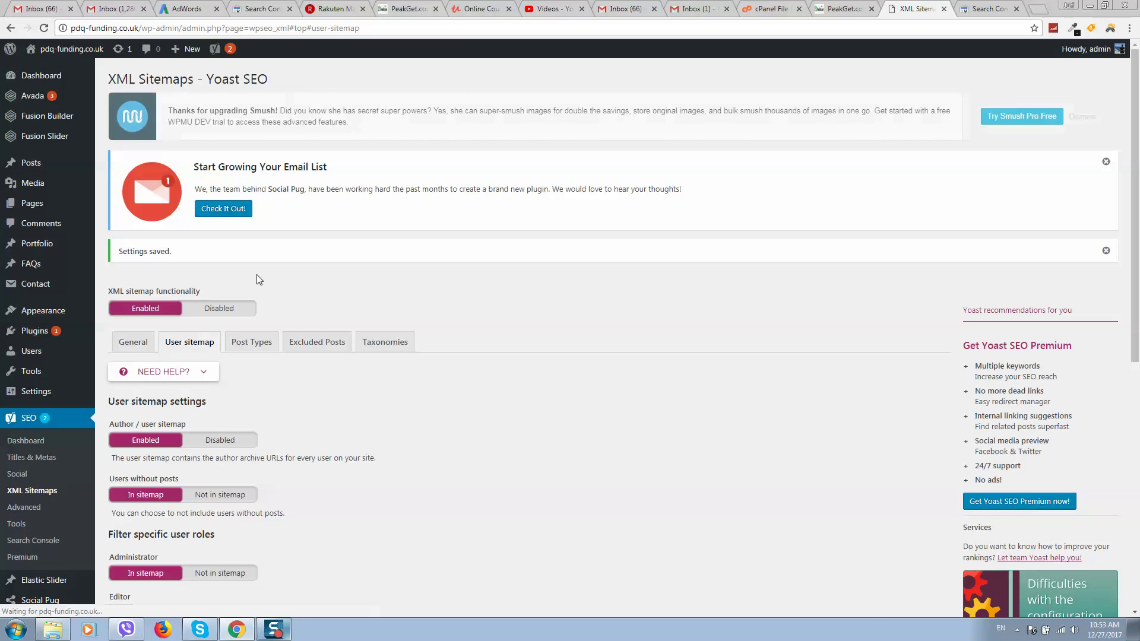
# Include the Media (attachment) post type in the XML sitemap and save the changes.
pyautogui.click(261, 345)
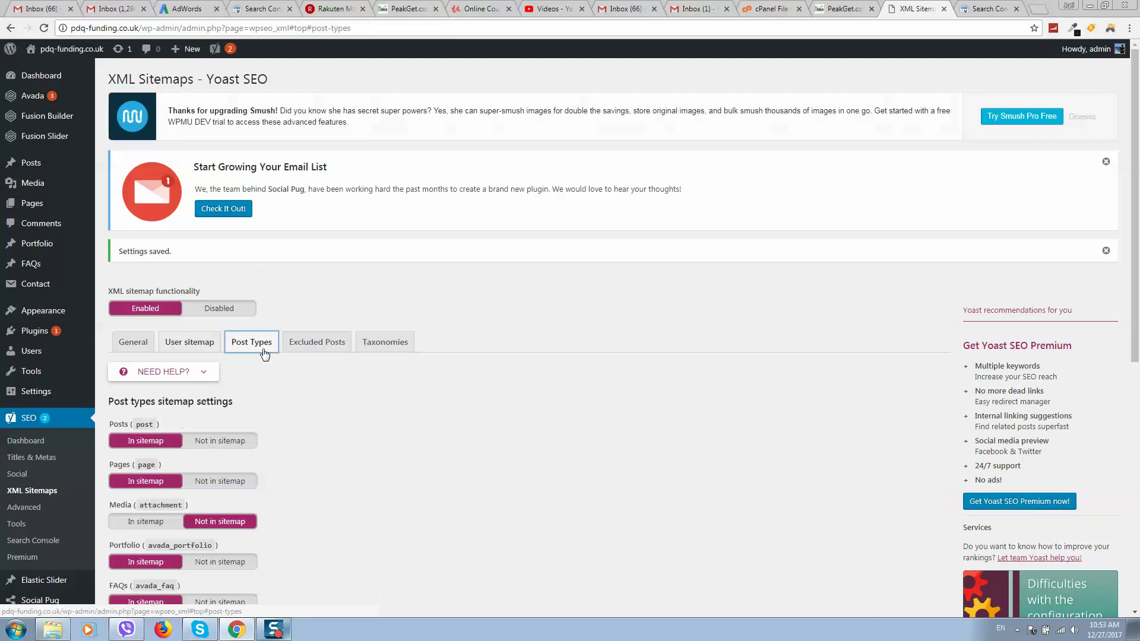
pyautogui.click(159, 521)
pyautogui.scroll(-6, 257, 321)
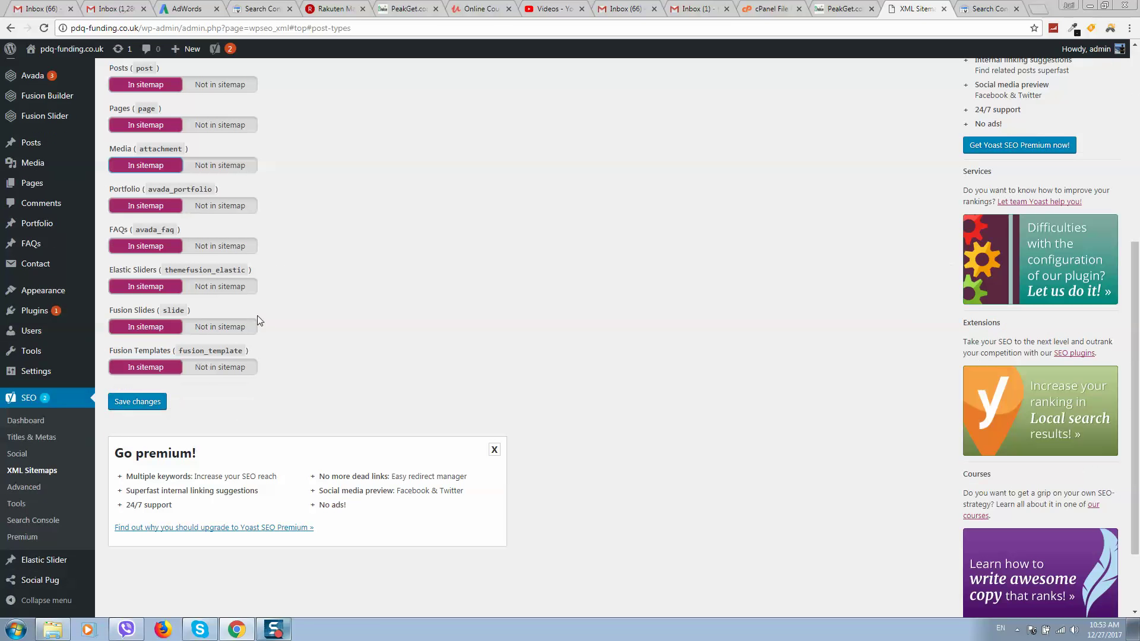
pyautogui.click(134, 409)
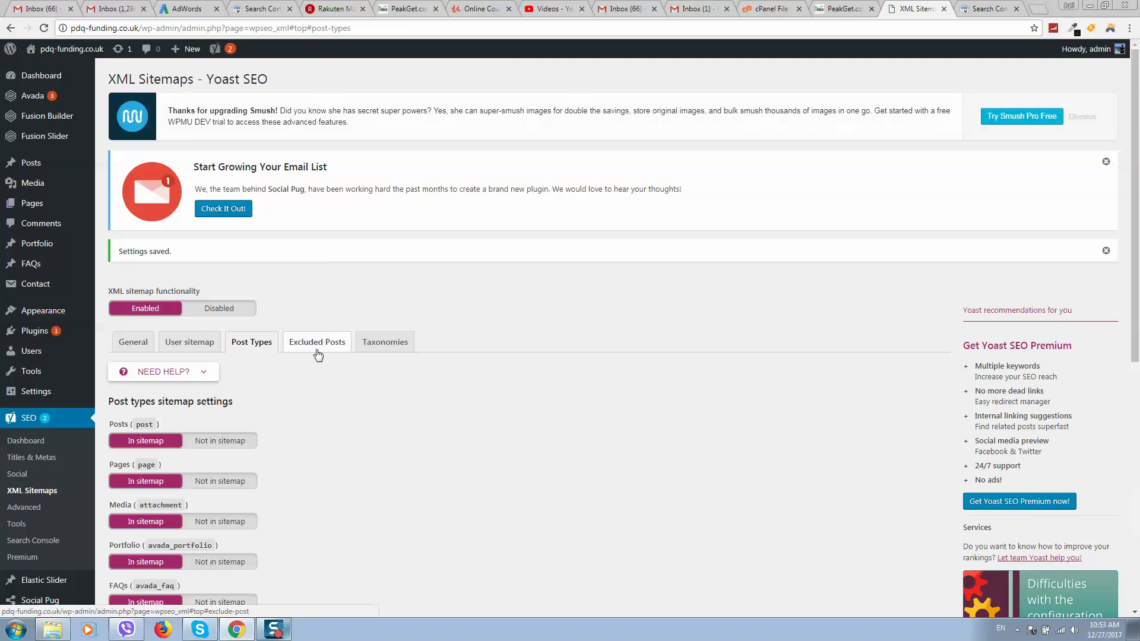
# Check the Excluded Posts and Taxonomies sitemap settings, and open the site's generated XML sitemap in a new browser tab.
pyautogui.click(318, 350)
pyautogui.click(383, 347)
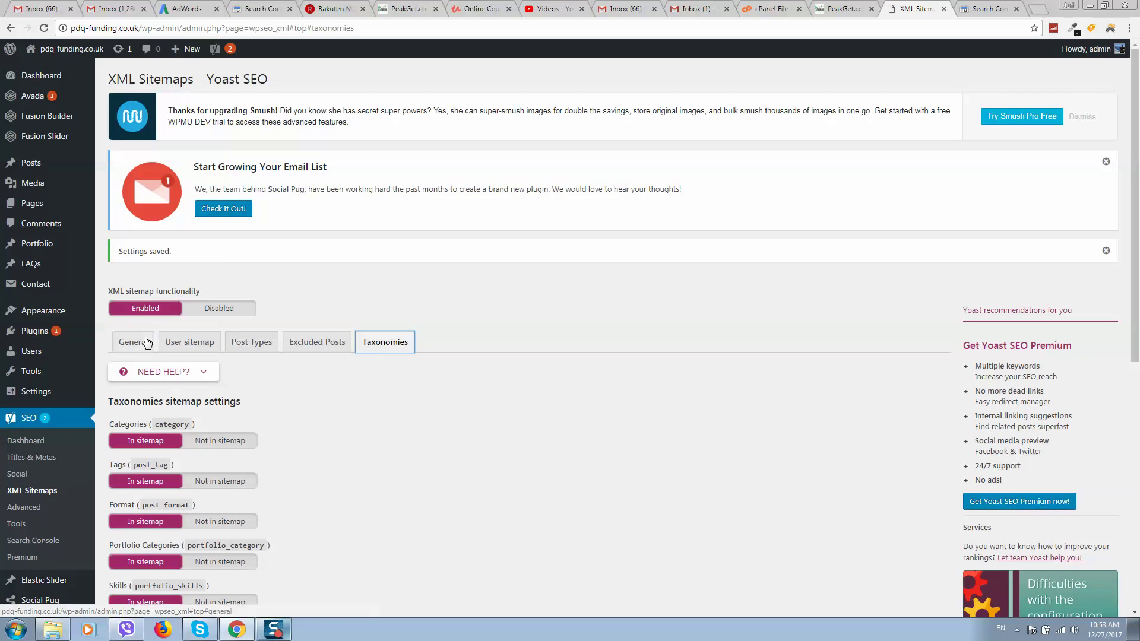
pyautogui.click(147, 343)
pyautogui.scroll(-3, 301, 415)
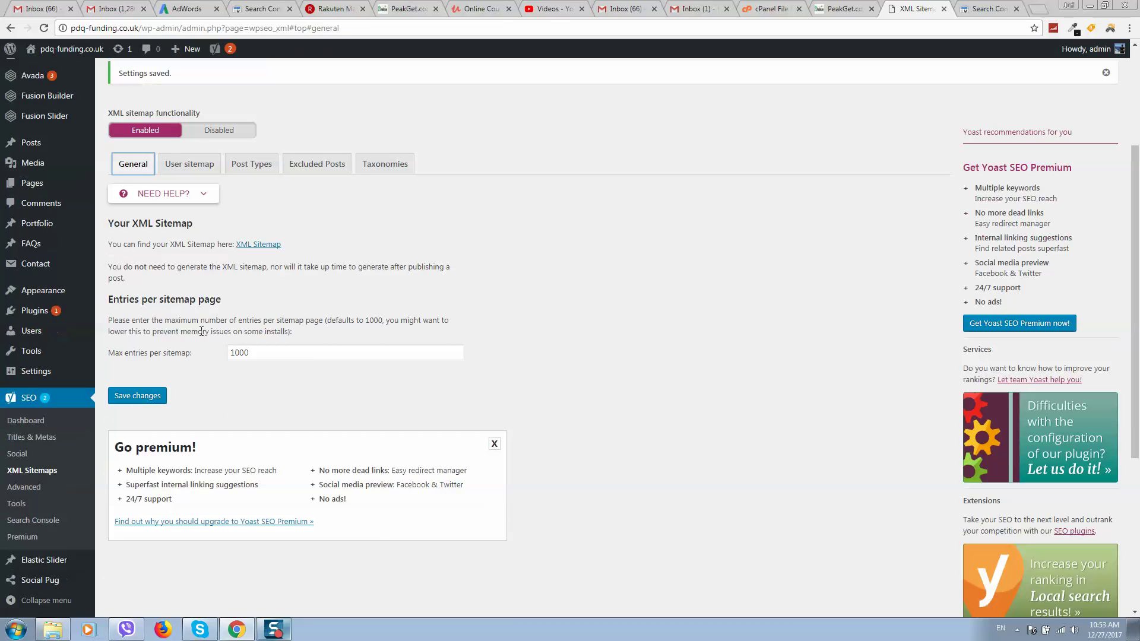
pyautogui.rightClick(276, 244)
pyautogui.click(322, 255)
pyautogui.click(921, 11)
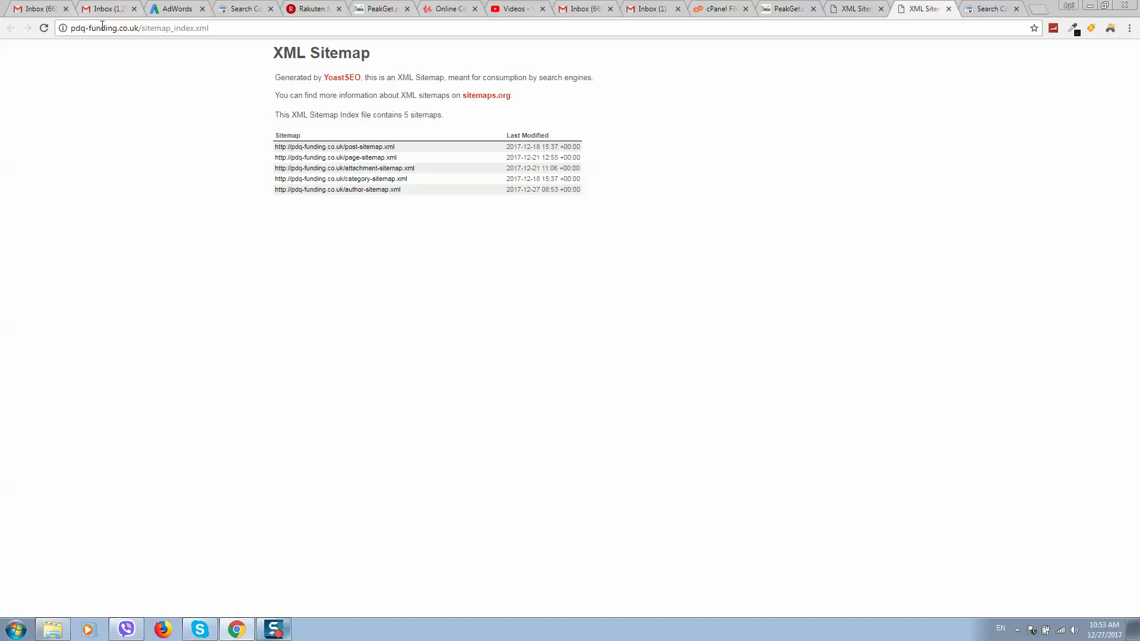
# Copy the file name sitemap_index.xml from the XML sitemap's address.
pyautogui.moveTo(221, 28); pyautogui.dragTo(154, 28)
pyautogui.rightClick(202, 29)
pyautogui.click(248, 76)
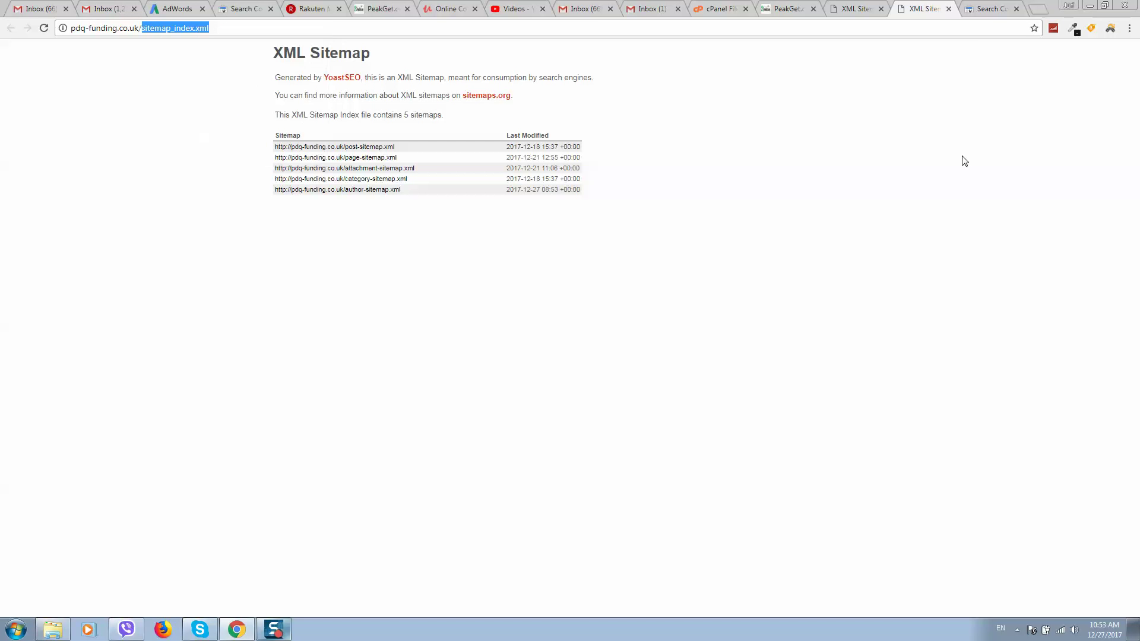
pyautogui.click(986, 9)
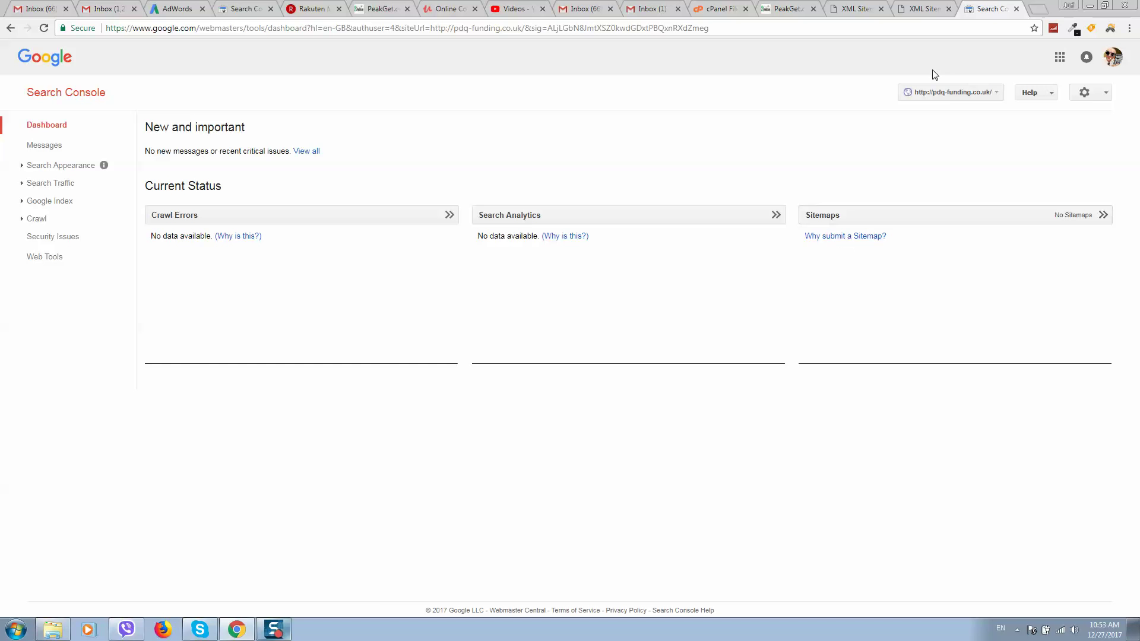
pyautogui.click(1081, 217)
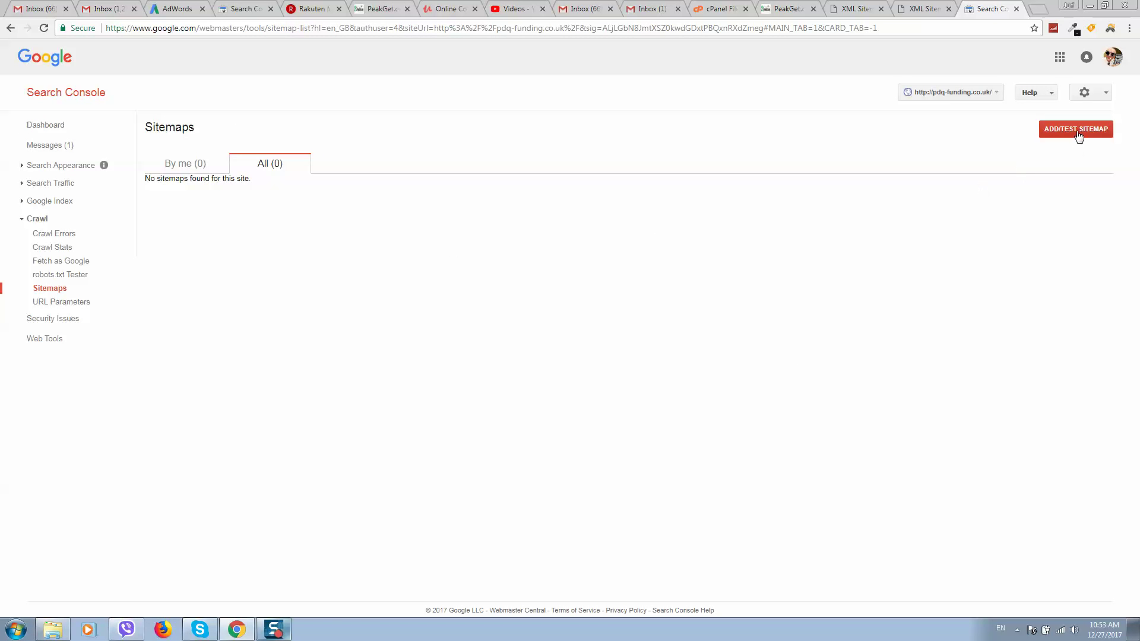
pyautogui.click(1074, 131)
pyautogui.click(1028, 173)
pyautogui.hotkey('ctrl', 'v')
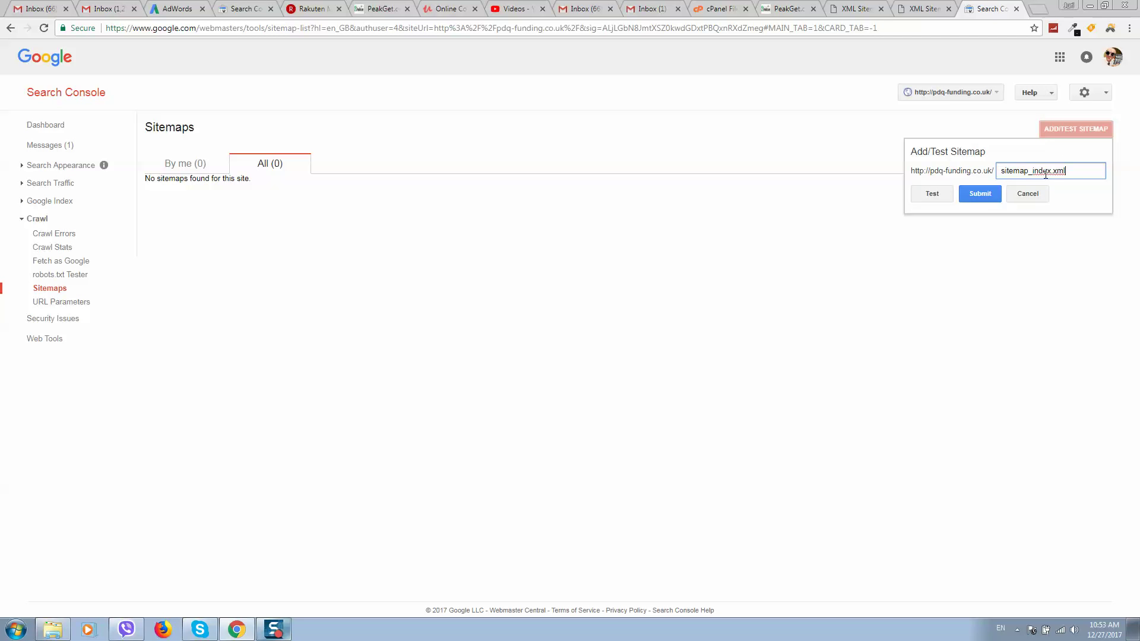
pyautogui.hotkey('ctrl', 'a')
pyautogui.click(976, 196)
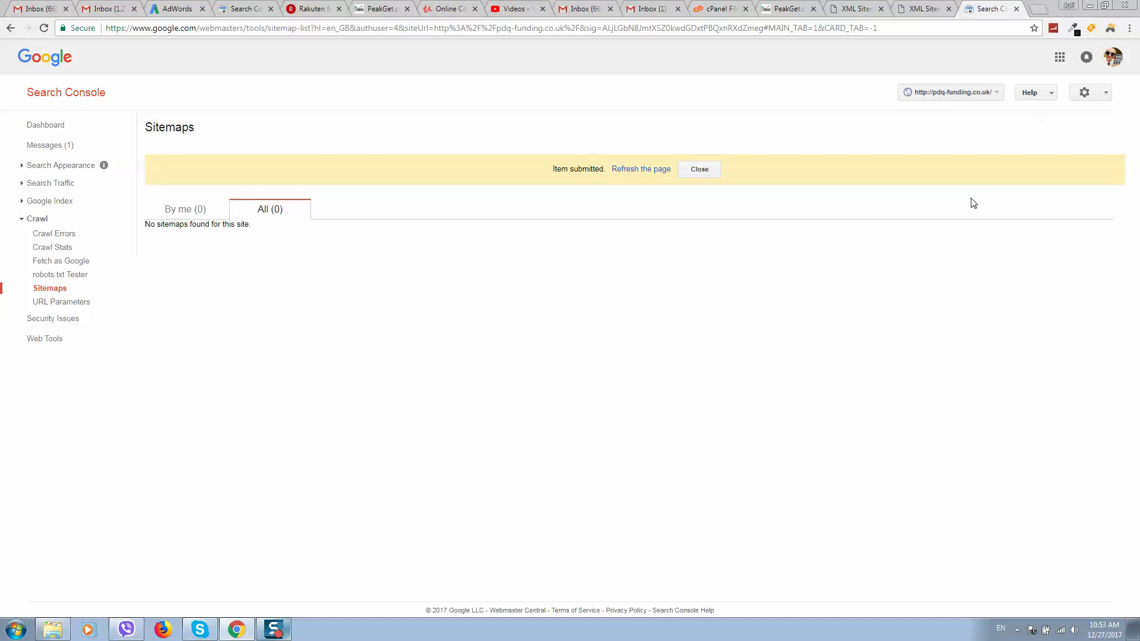
pyautogui.click(651, 169)
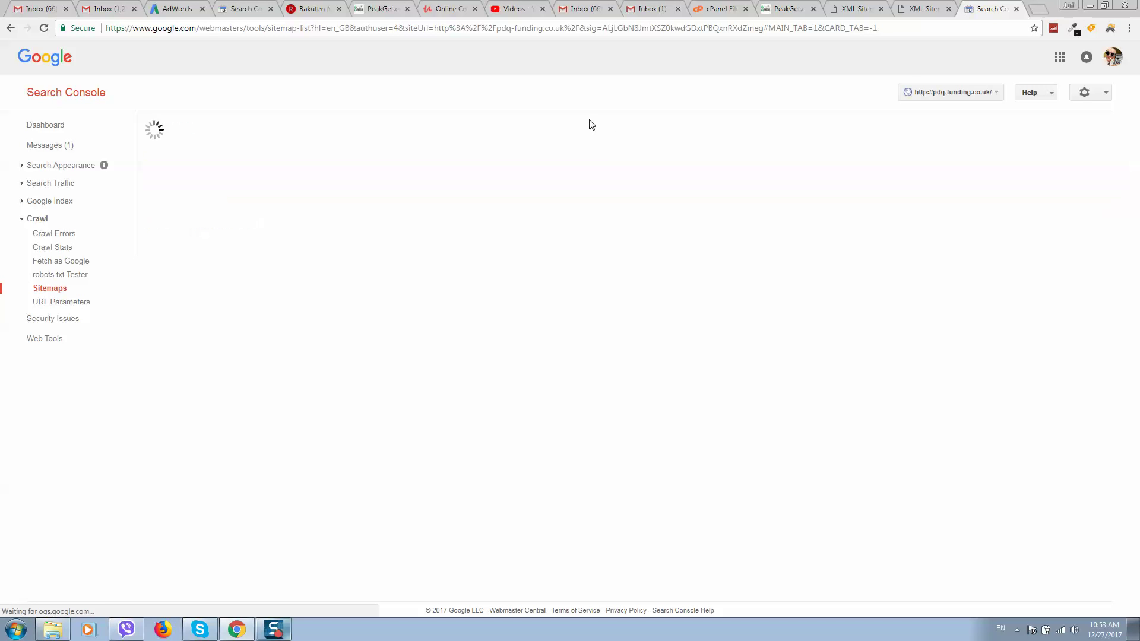
pyautogui.moveTo(883, 236); pyautogui.dragTo(909, 237)
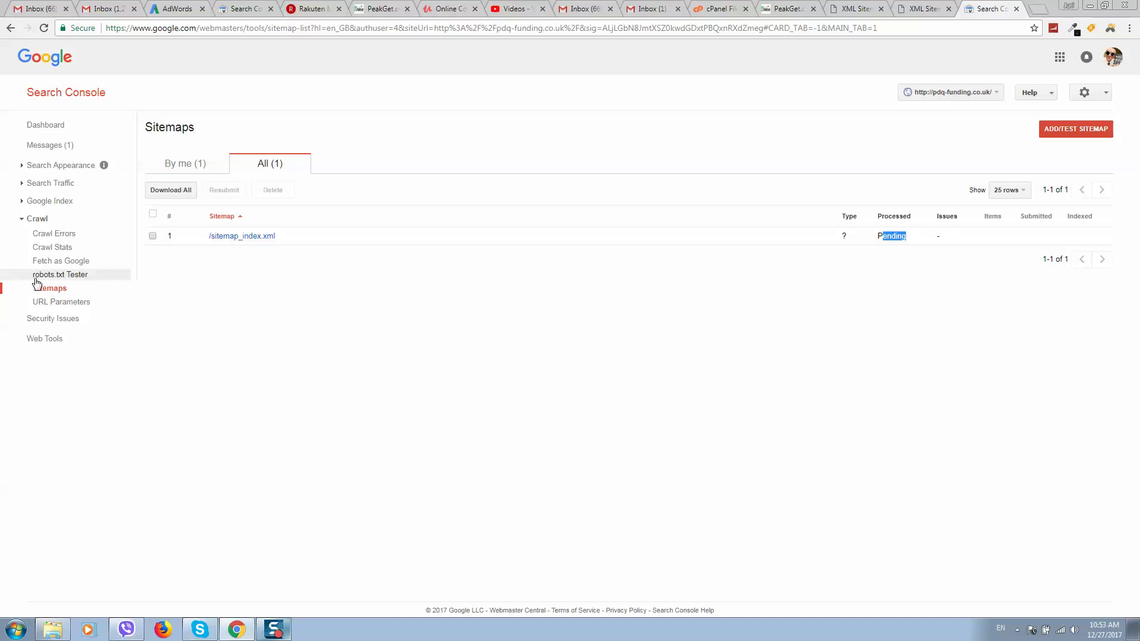
# Fetch and render the homepage as Google for Desktop, and request indexing with the option Crawl this URL and its direct links.
pyautogui.click(67, 261)
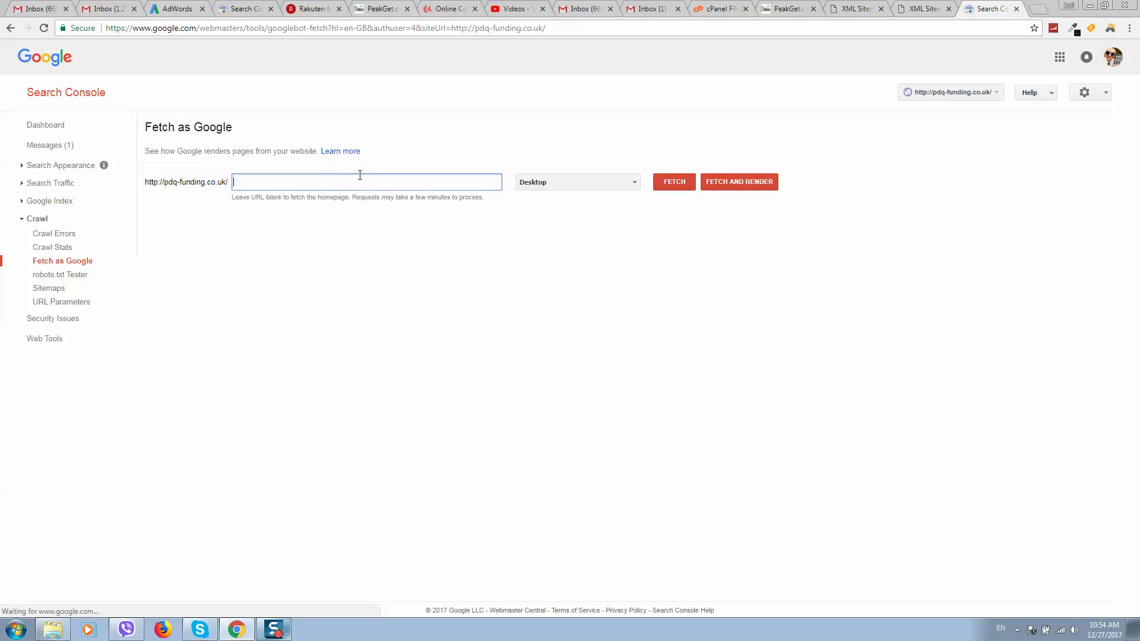
pyautogui.click(741, 187)
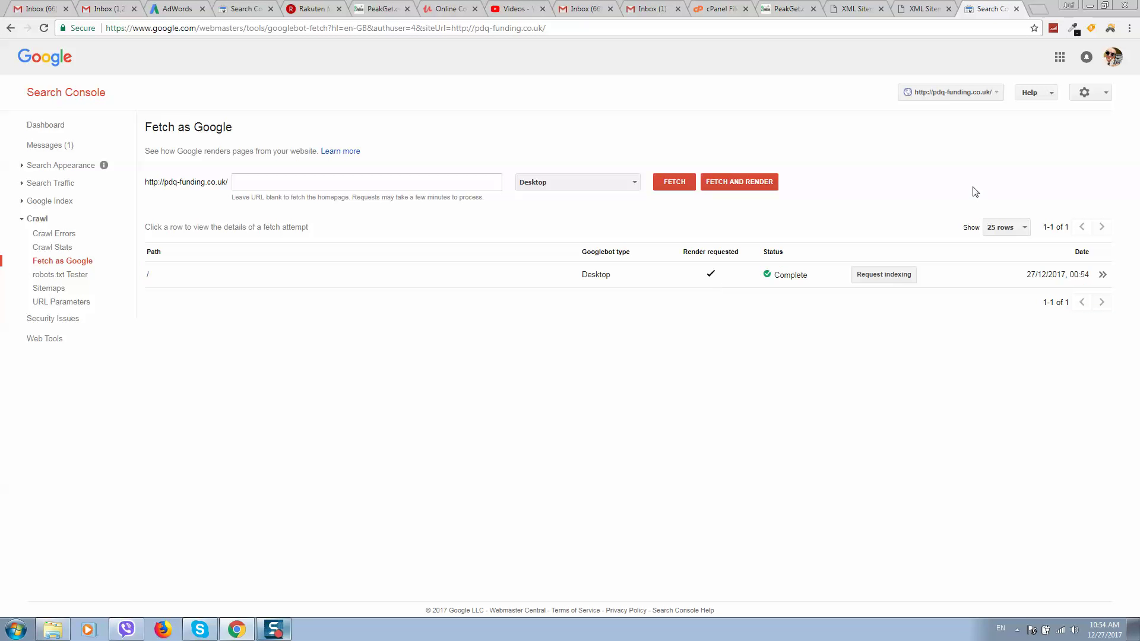
pyautogui.click(884, 276)
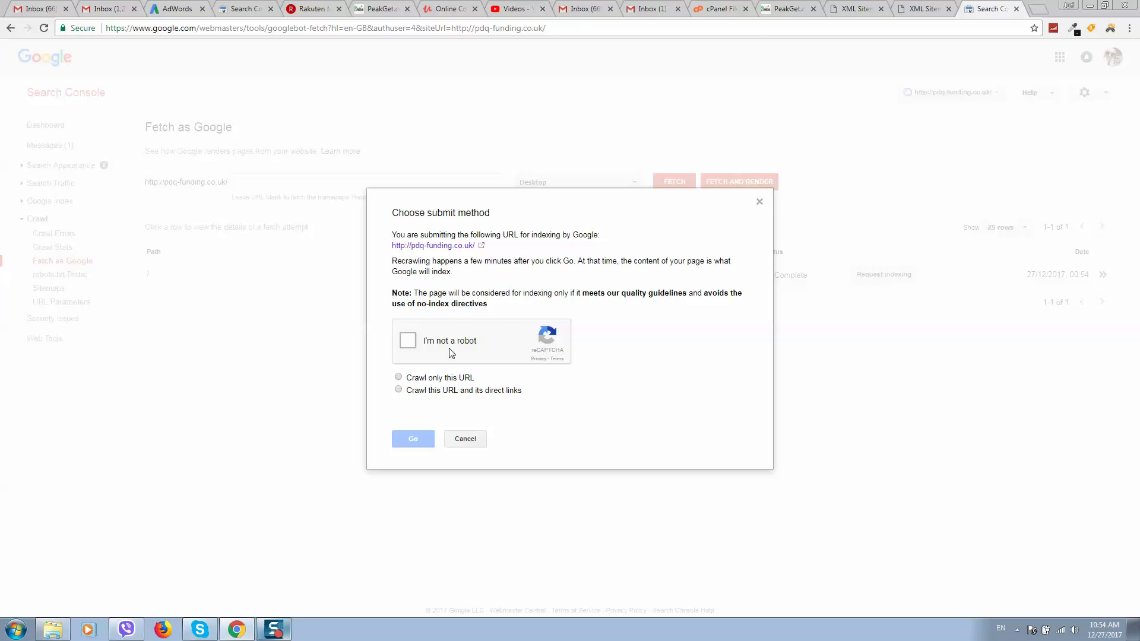
pyautogui.moveTo(423, 393)
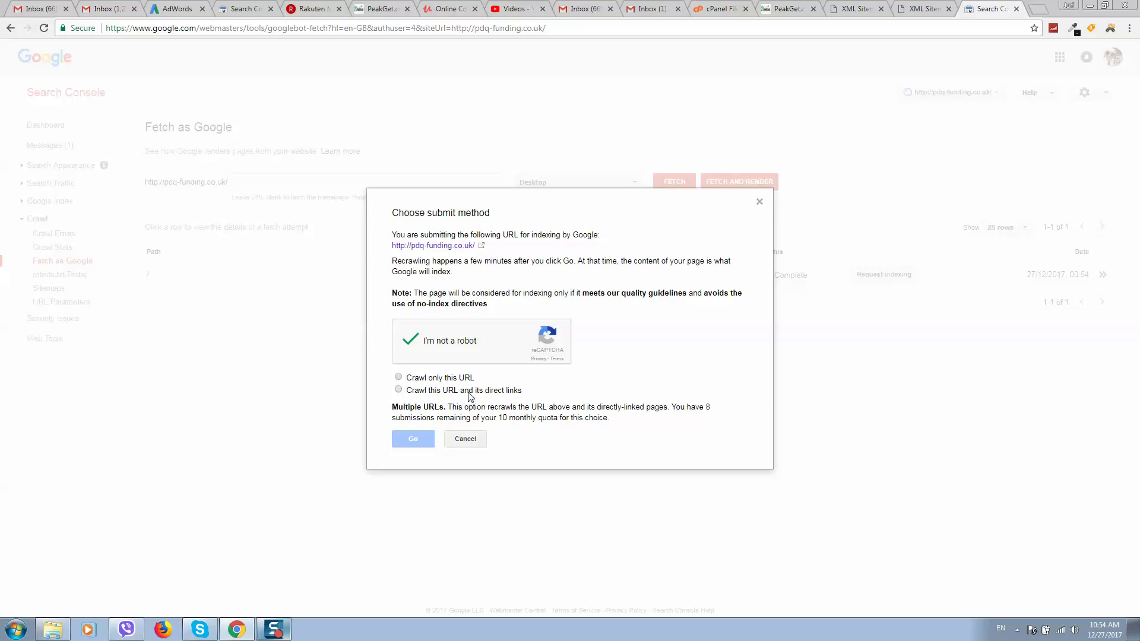
pyautogui.click(460, 392)
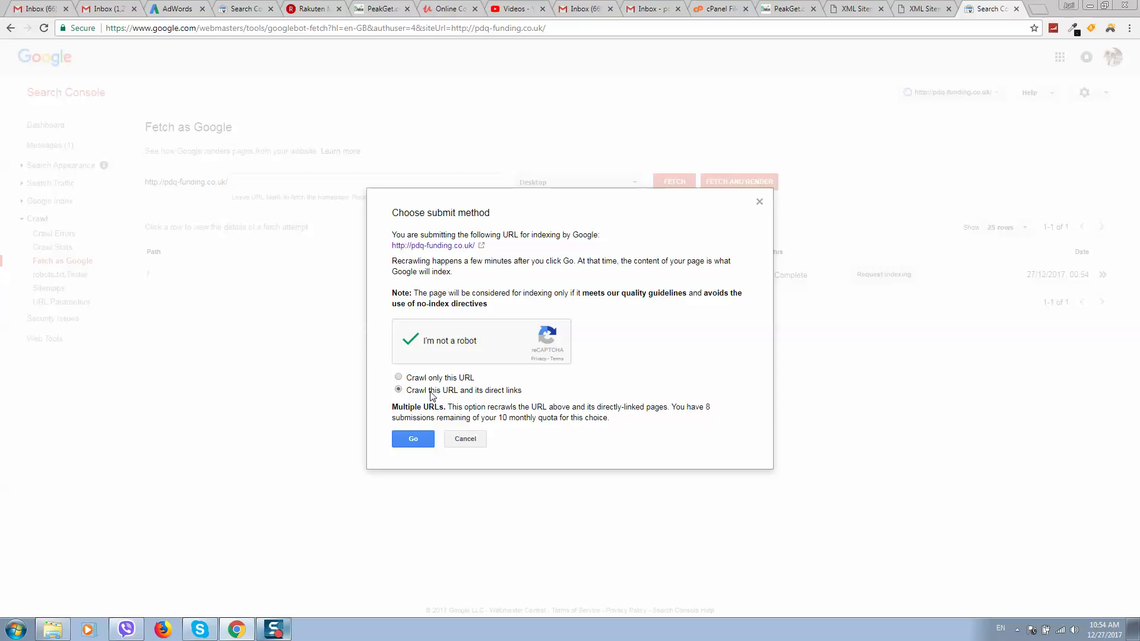
pyautogui.press('Up')
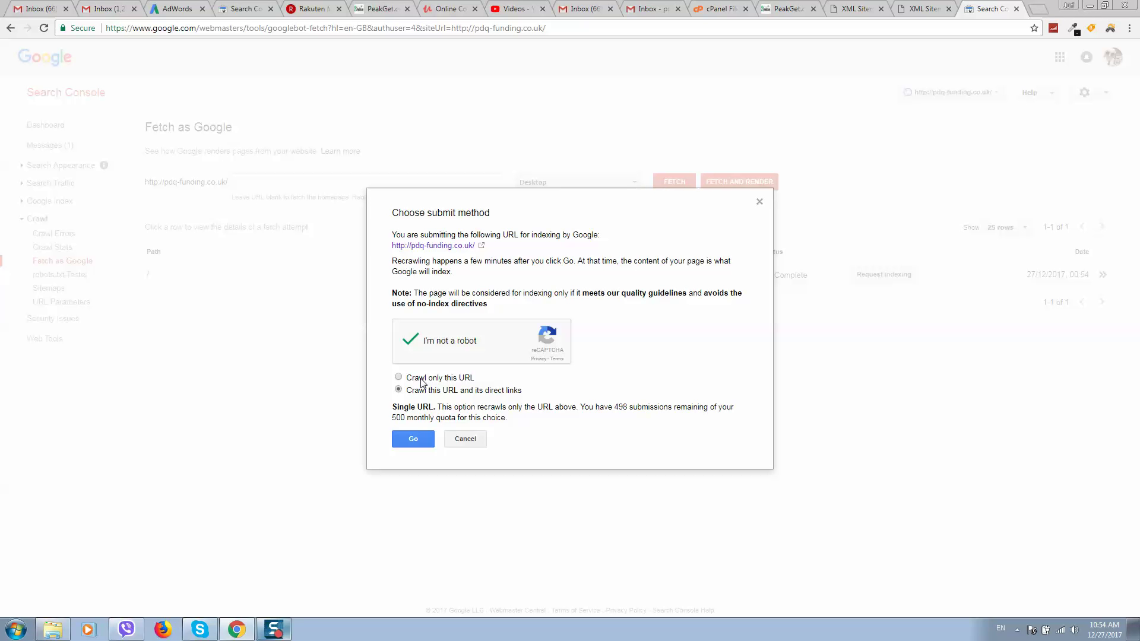
pyautogui.click(428, 391)
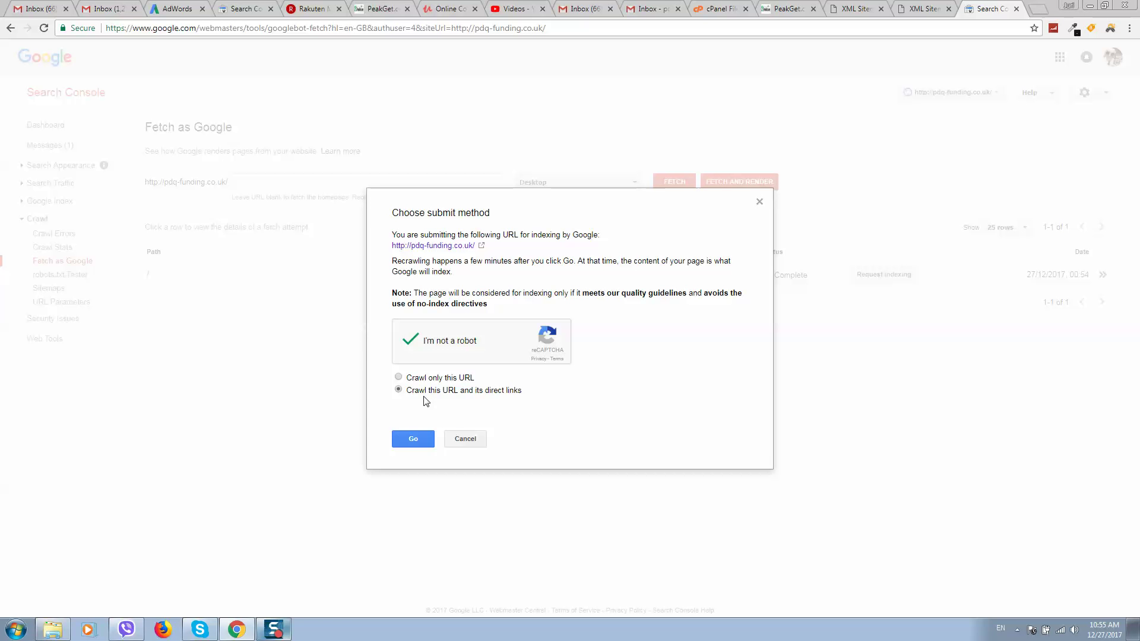
pyautogui.click(413, 441)
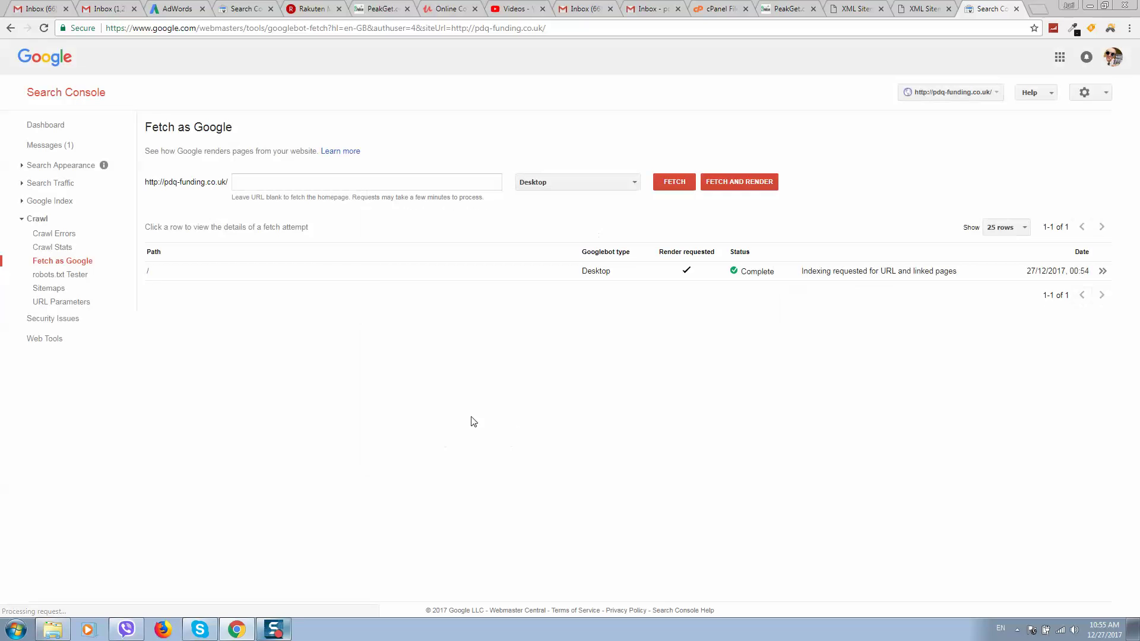
pyautogui.click(89, 129)
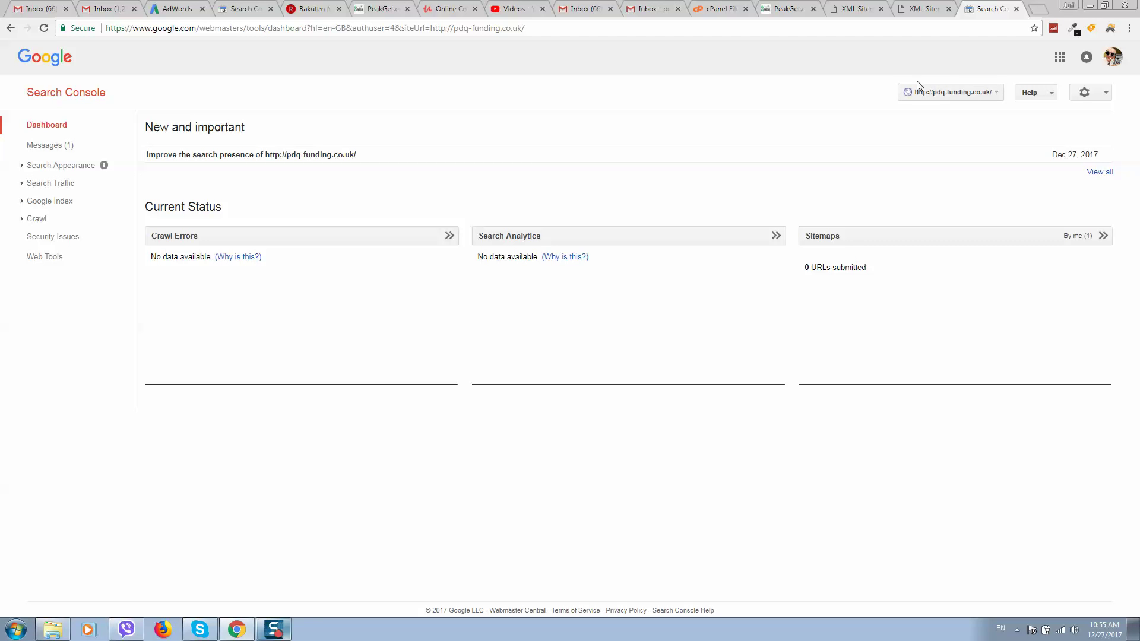
pyautogui.click(60, 125)
pyautogui.click(39, 62)
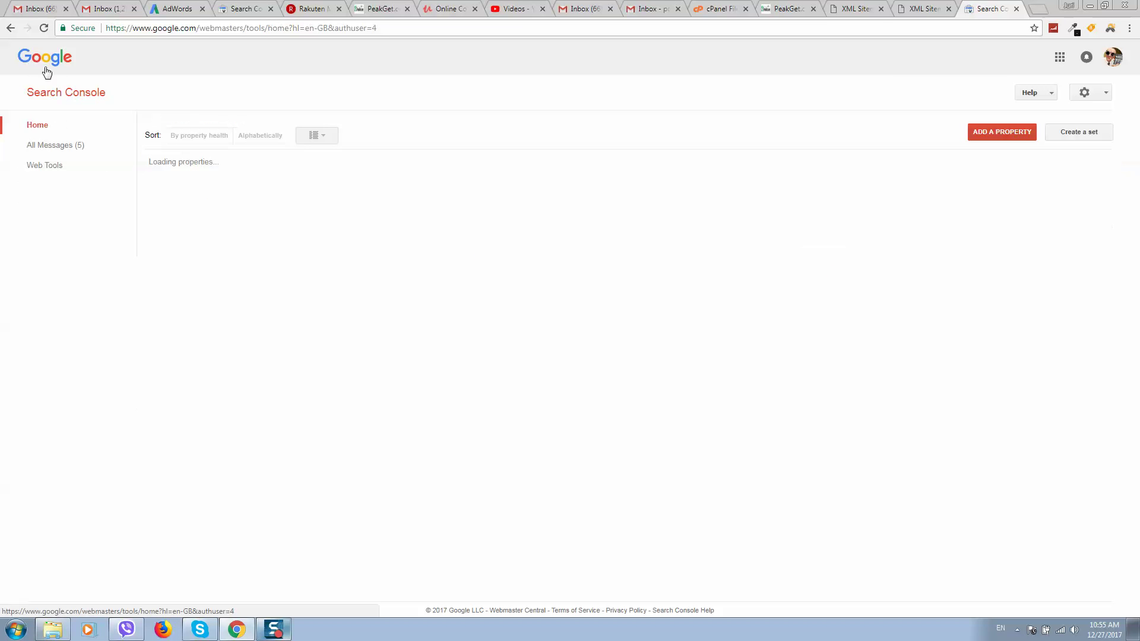
pyautogui.click(1007, 136)
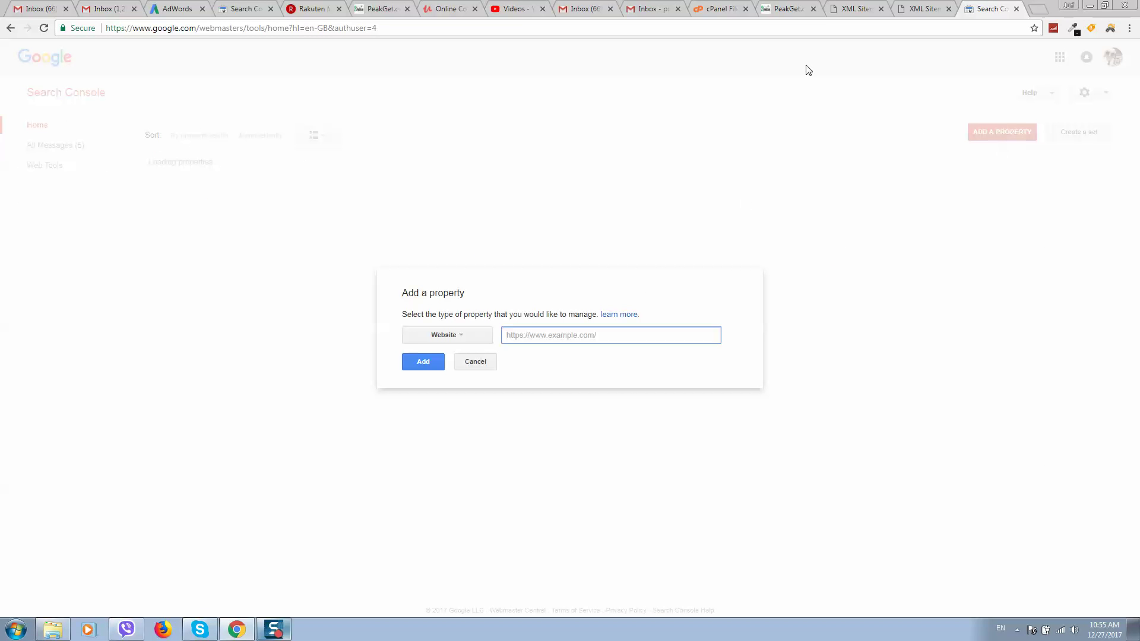
pyautogui.click(923, 8)
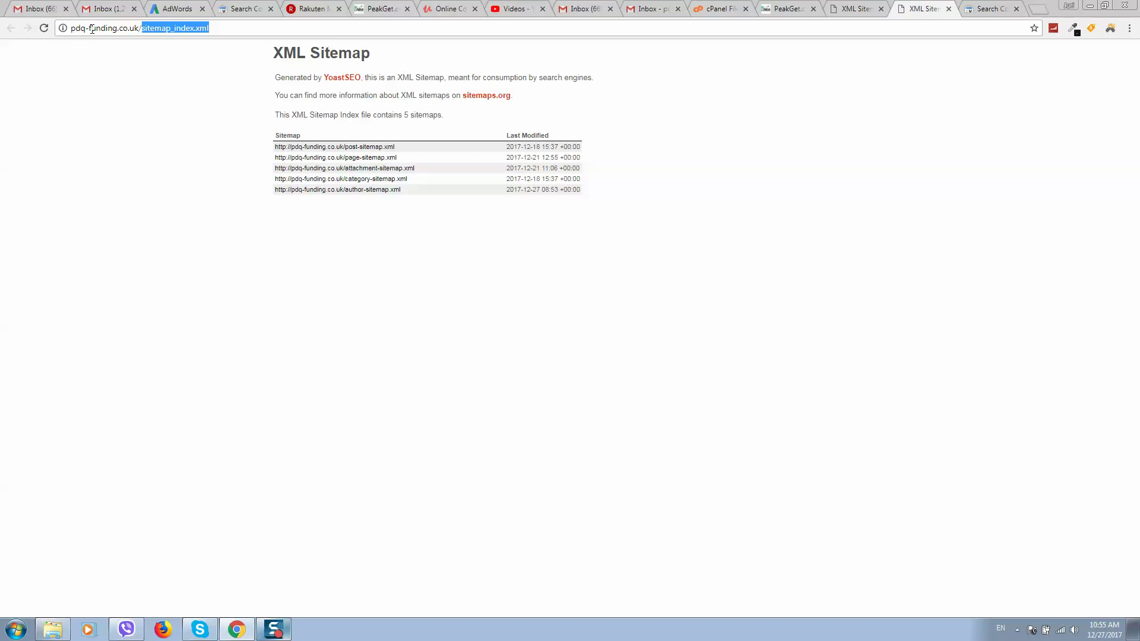
pyautogui.click(90, 28)
pyautogui.moveTo(143, 29); pyautogui.dragTo(67, 31)
pyautogui.hotkey('ctrl', 'c')
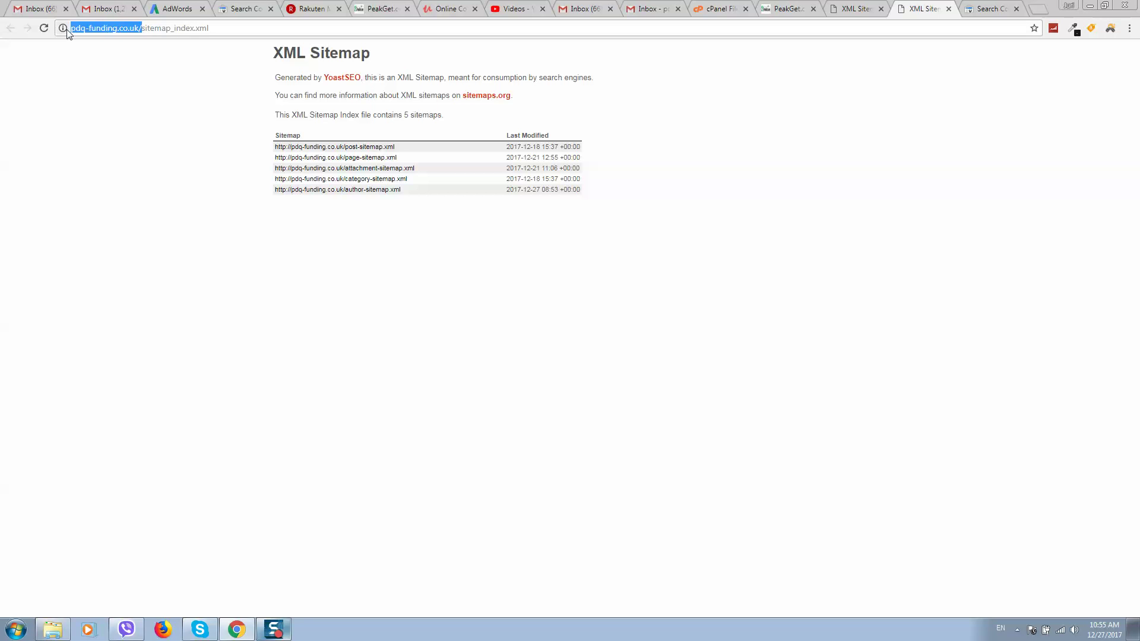
pyautogui.click(970, 8)
pyautogui.hotkey('ctrl', 'v')
pyautogui.write('www.')
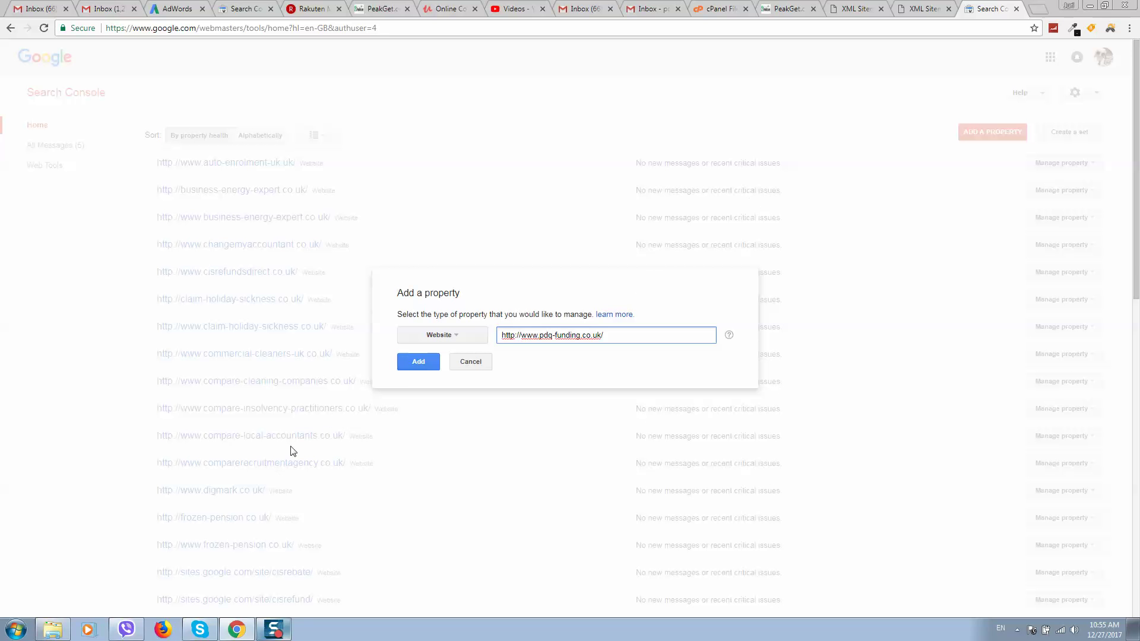
pyautogui.click(418, 365)
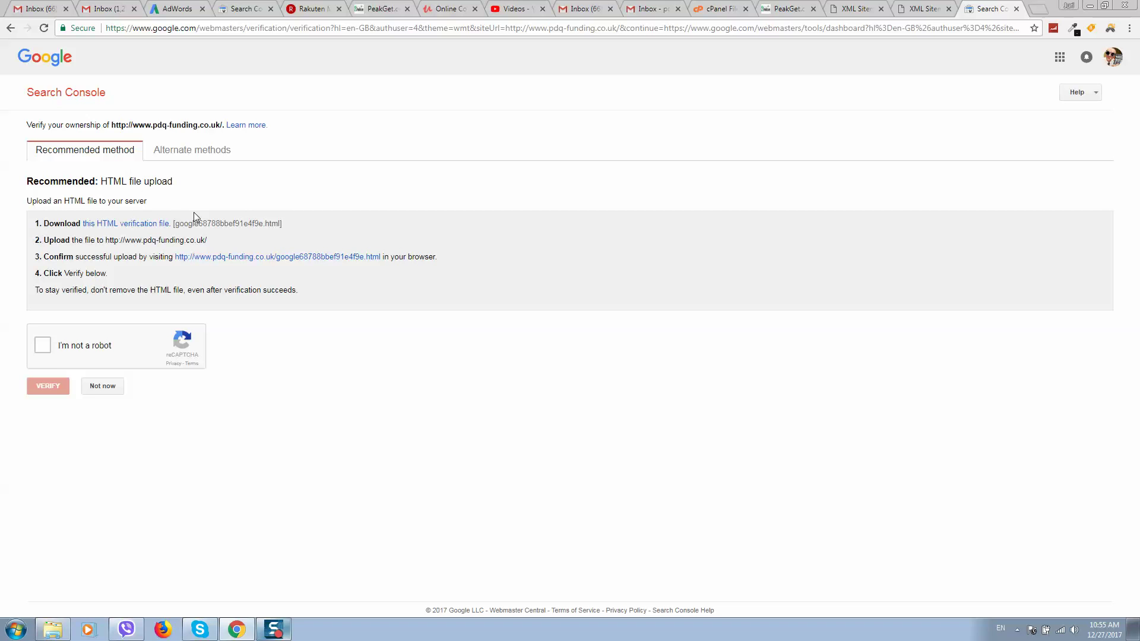
pyautogui.click(50, 349)
pyautogui.click(62, 386)
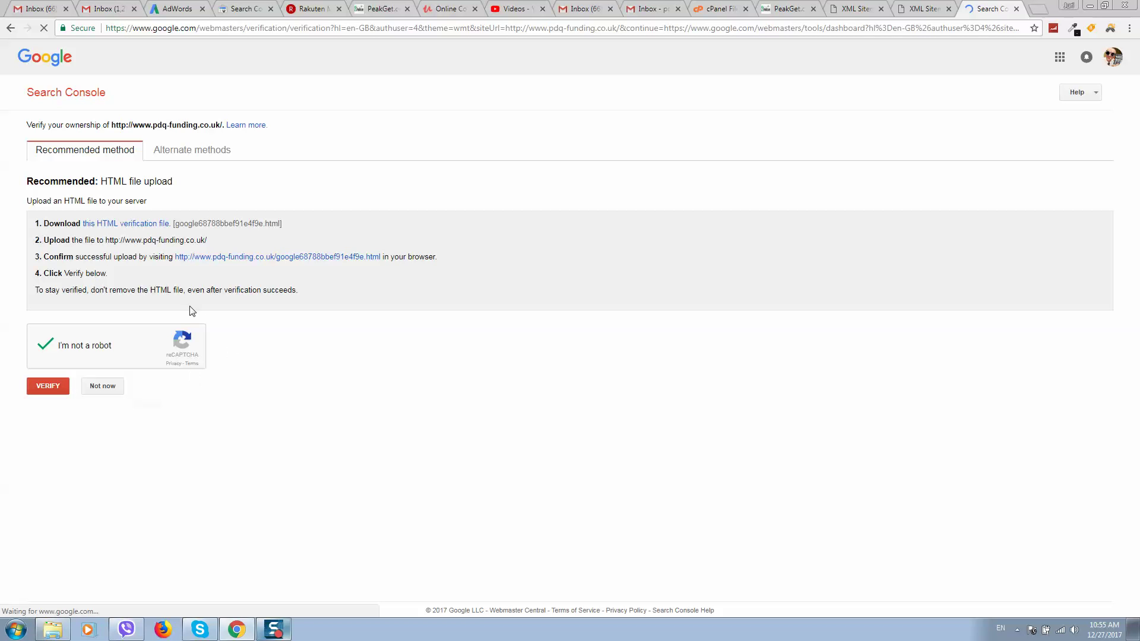
pyautogui.click(82, 150)
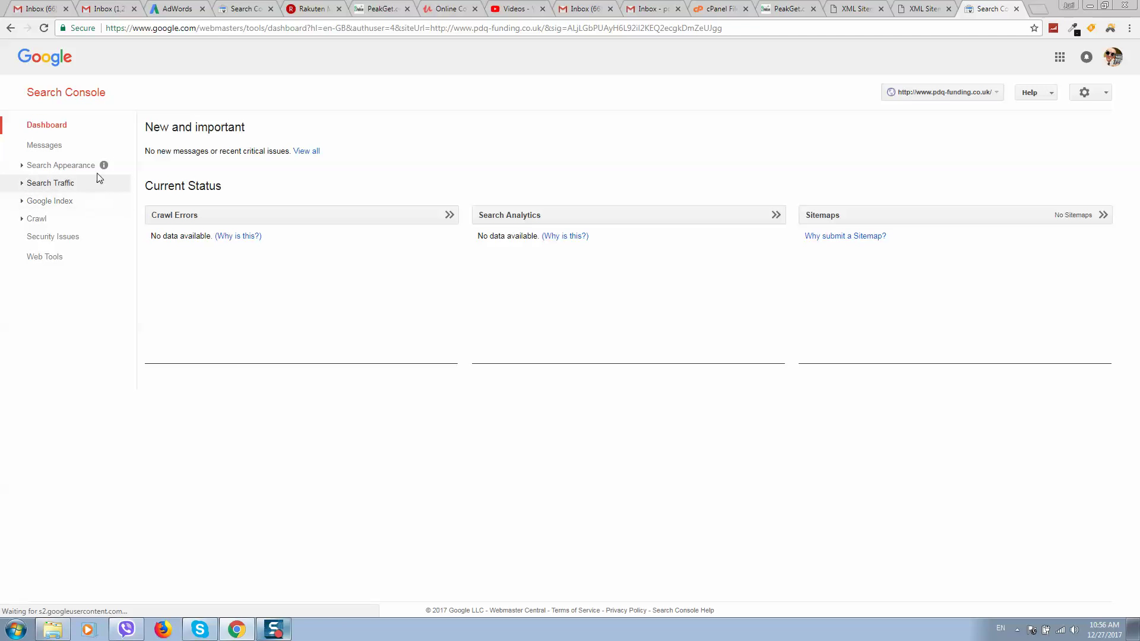
pyautogui.click(67, 148)
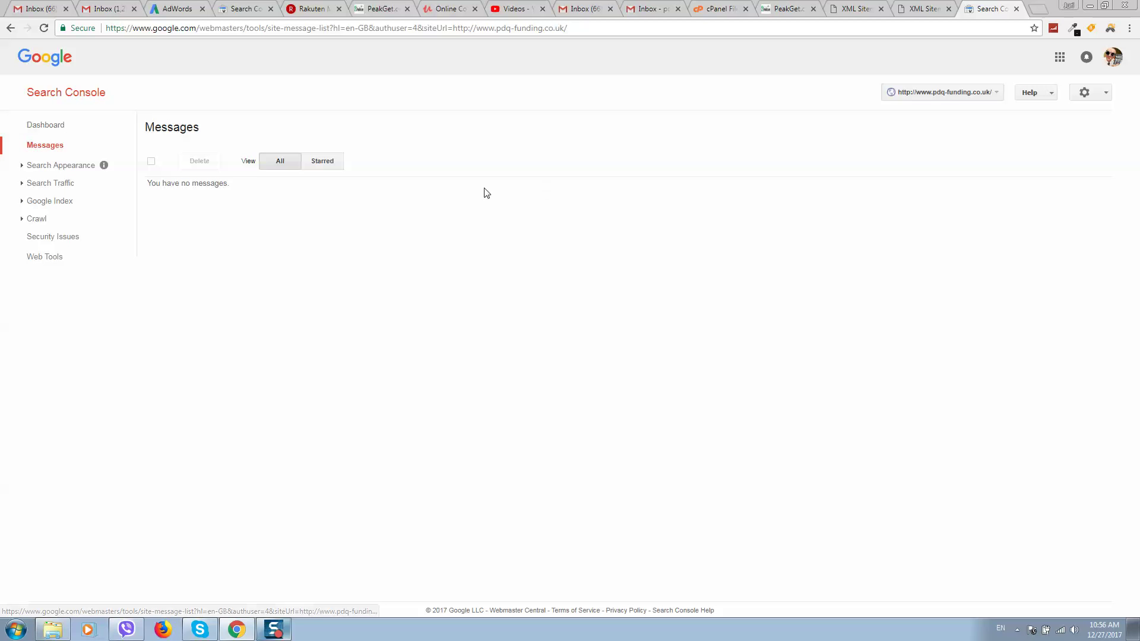
pyautogui.click(944, 92)
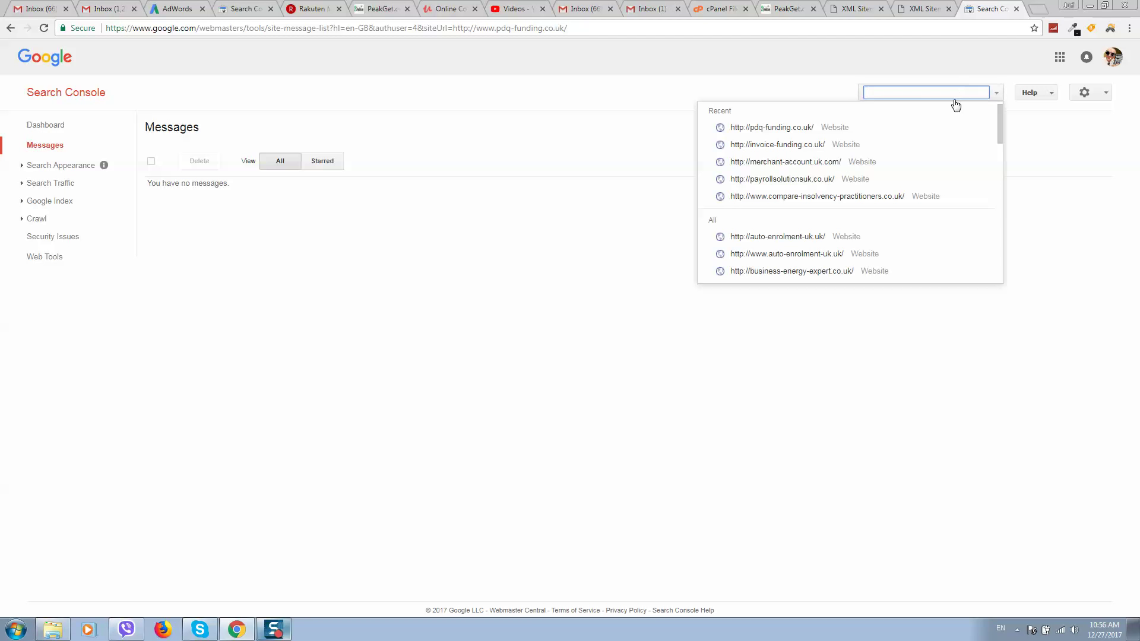
pyautogui.click(775, 127)
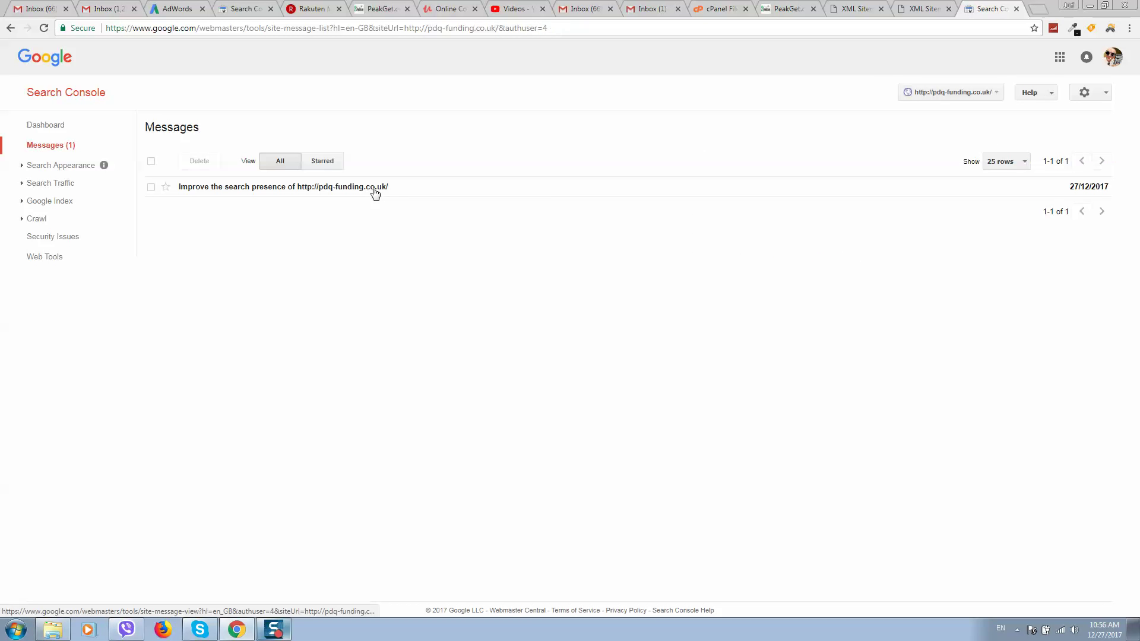
pyautogui.click(238, 188)
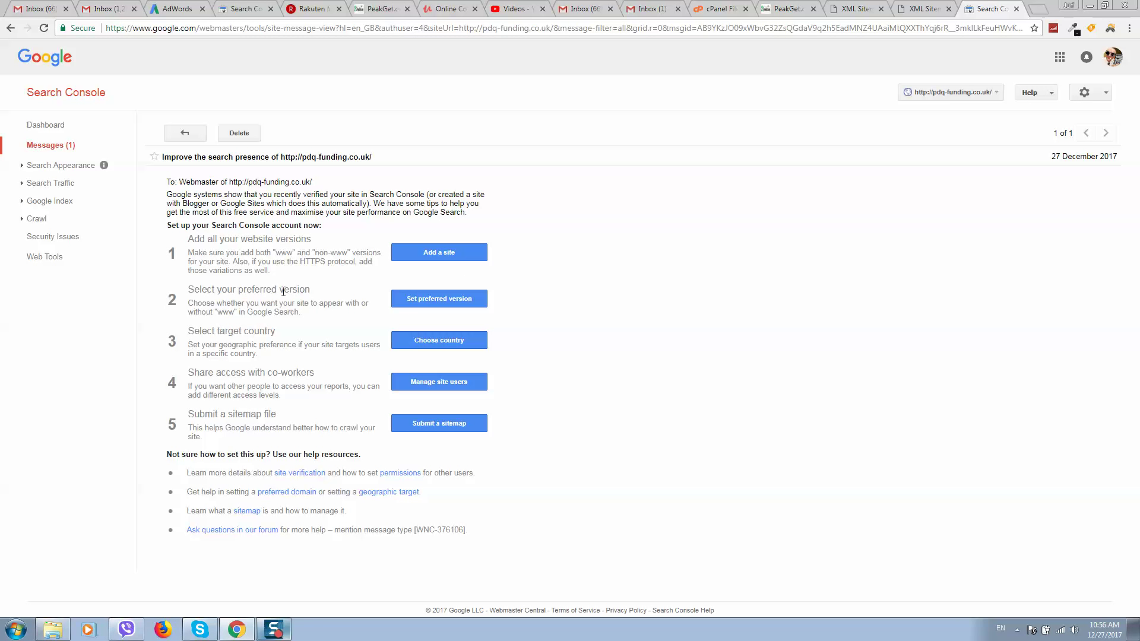
pyautogui.moveTo(213, 239); pyautogui.dragTo(269, 241)
pyautogui.moveTo(215, 291); pyautogui.dragTo(320, 295)
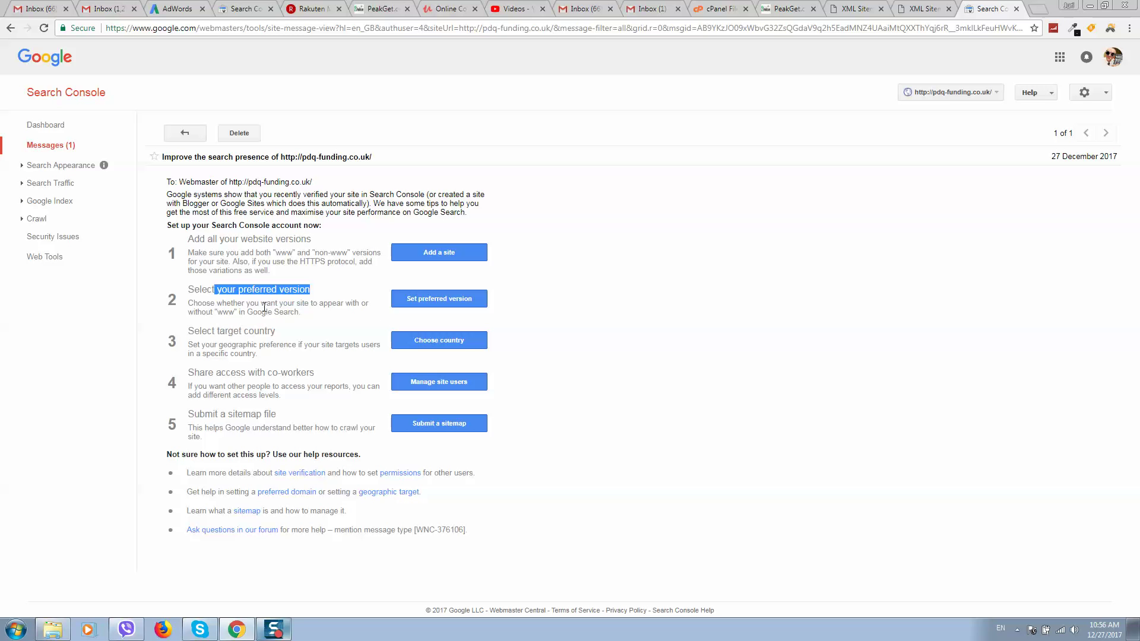
# Open the preferred version settings under the account that owns the property, and save the preferred domain as Display URLs as pdq-funding.co.uk.
pyautogui.click(421, 297)
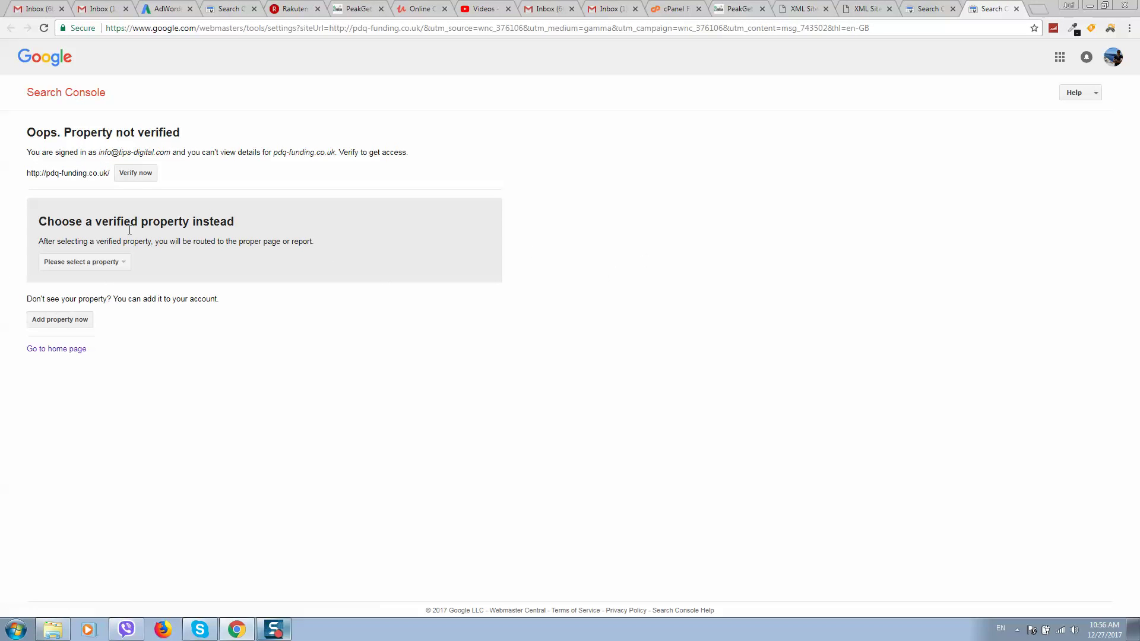
pyautogui.click(104, 264)
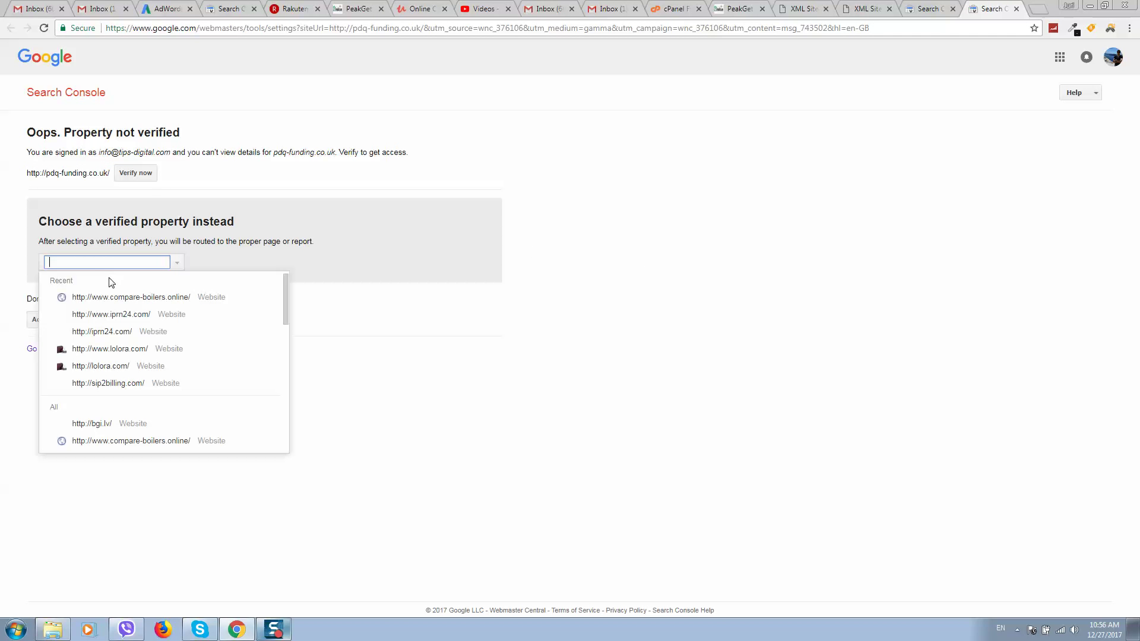
pyautogui.click(292, 232)
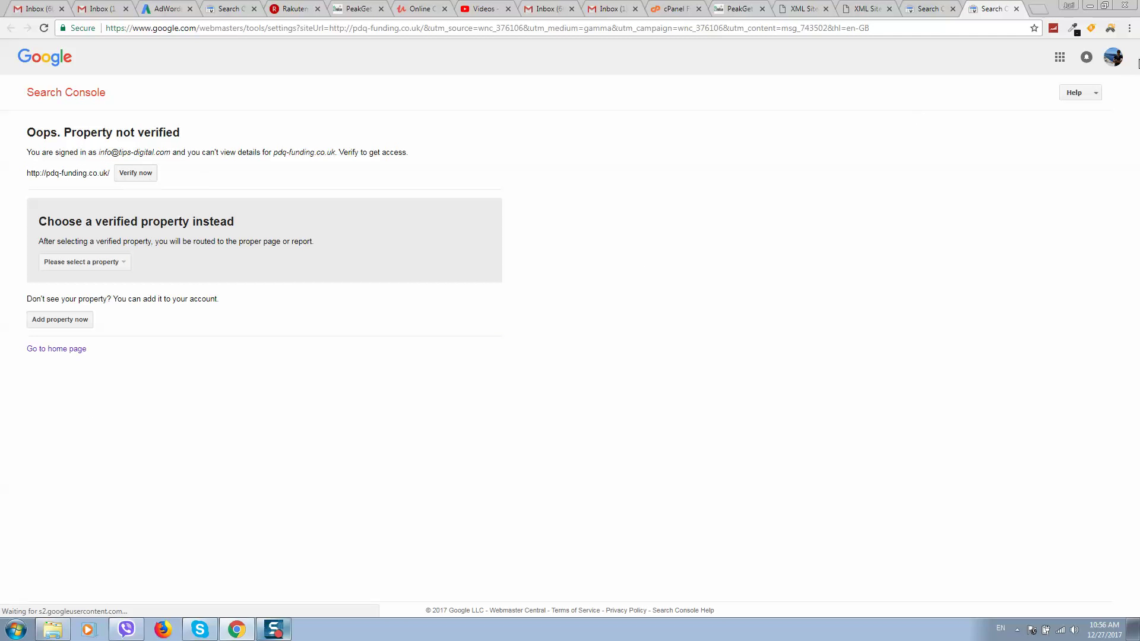
pyautogui.click(1113, 57)
pyautogui.scroll(-1, 1015, 255)
pyautogui.click(1012, 300)
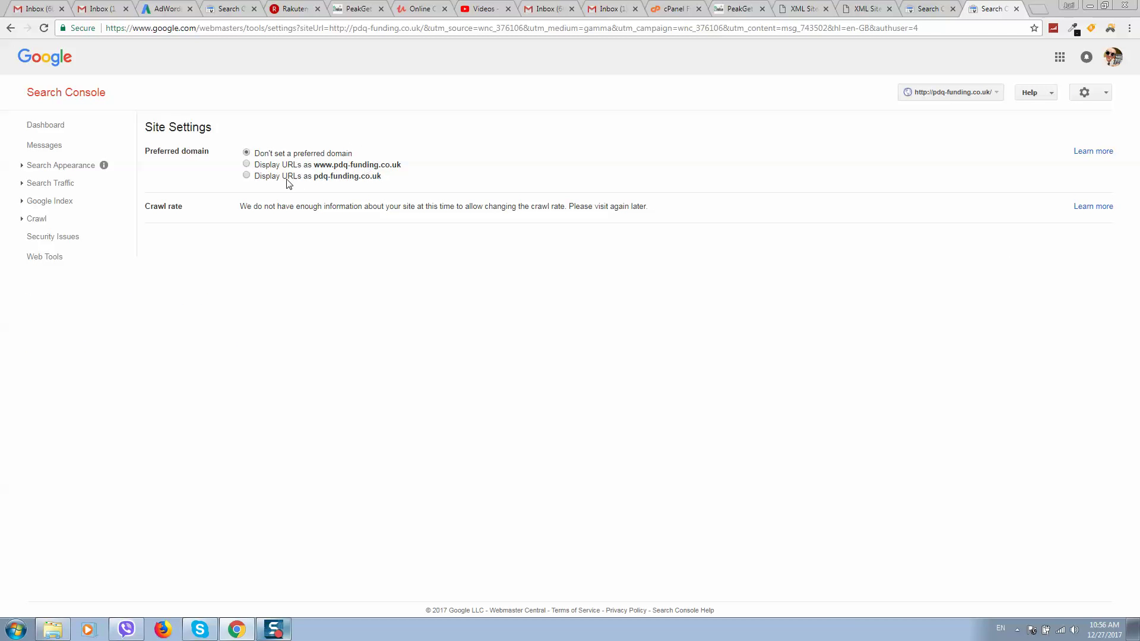
pyautogui.click(247, 175)
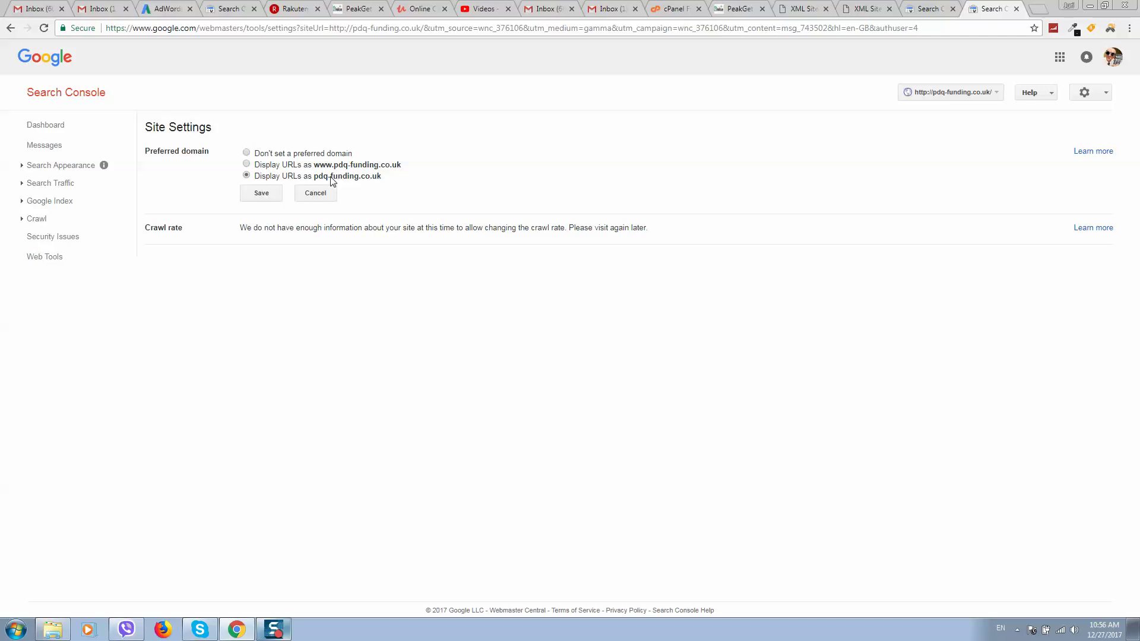
pyautogui.click(263, 195)
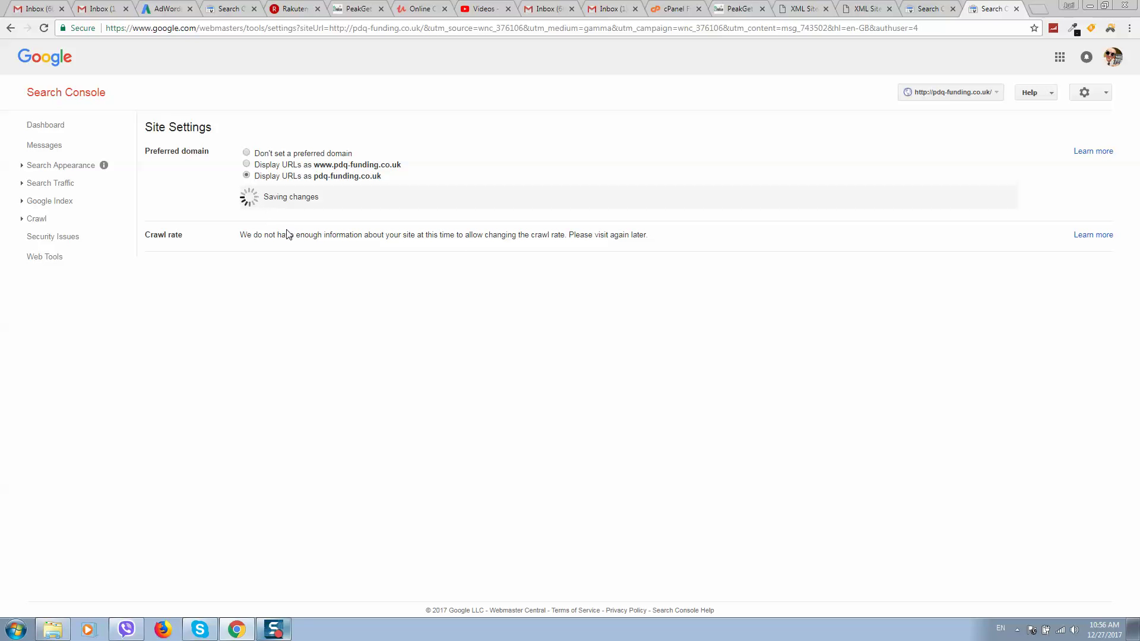
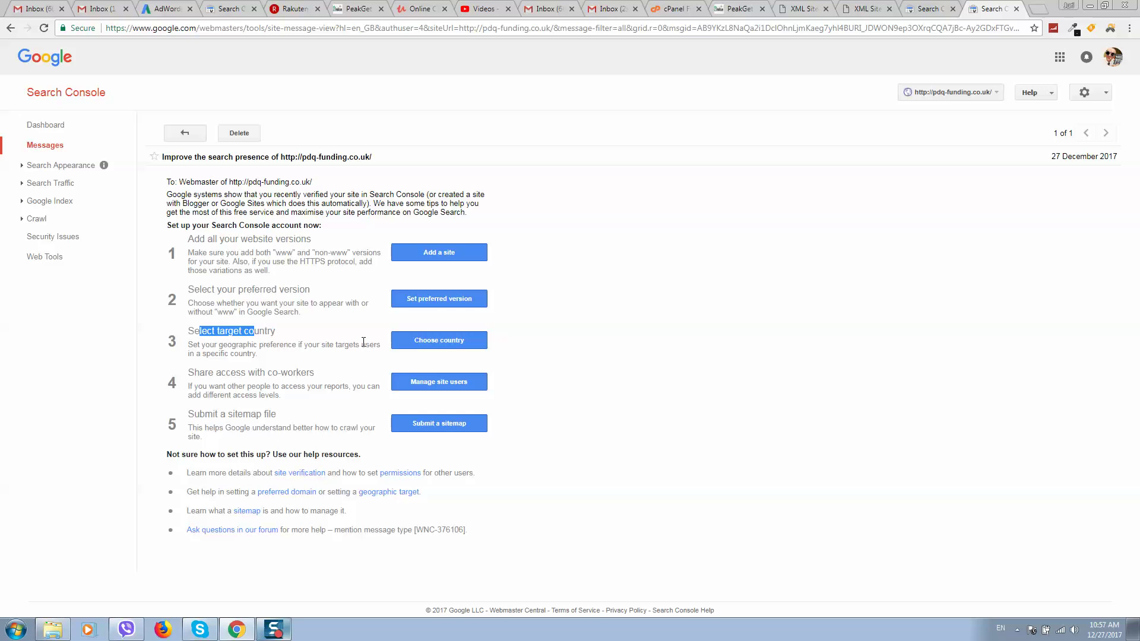
# Open the target country settings under the owning account and read the language and country targeting of pdq-funding.co.uk.
pyautogui.click(450, 341)
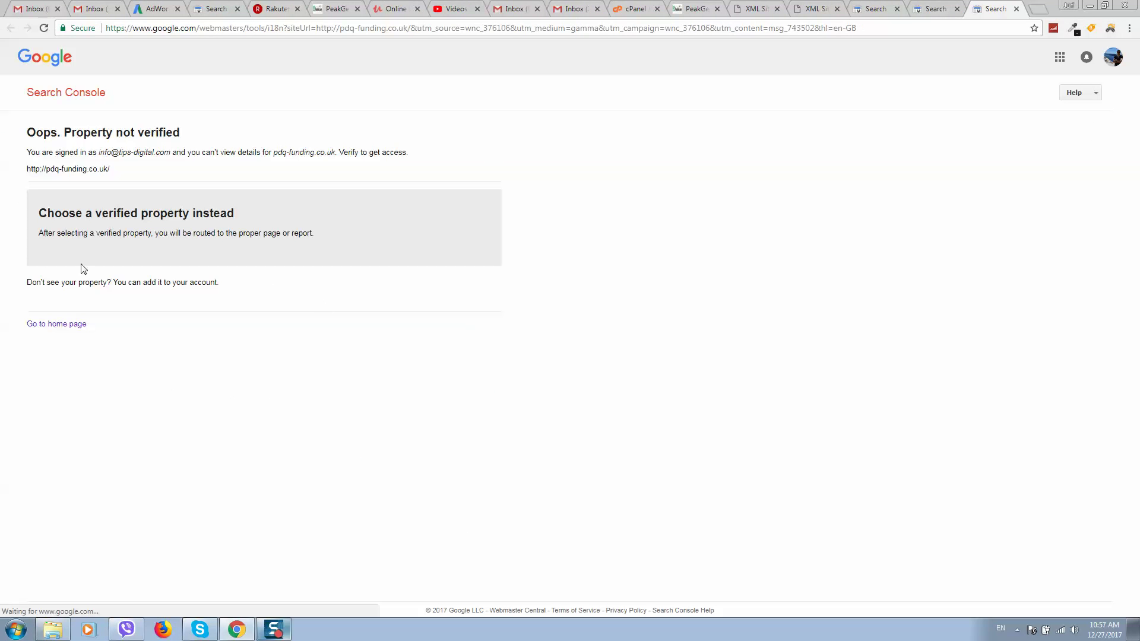
pyautogui.click(1113, 57)
pyautogui.scroll(-1, 1005, 291)
pyautogui.click(1005, 291)
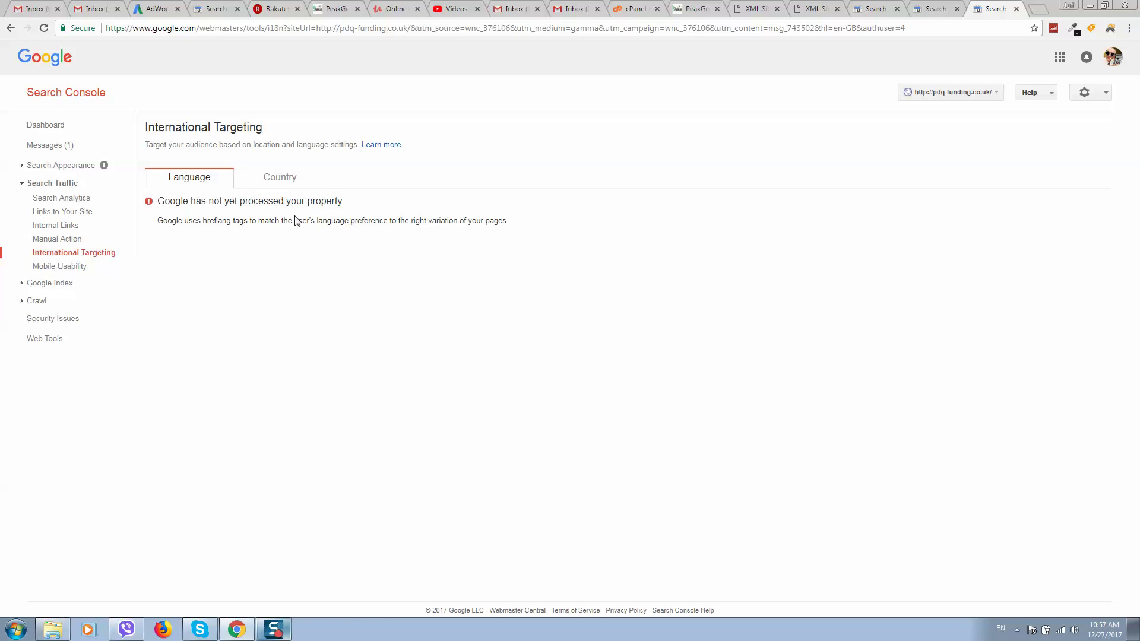
pyautogui.moveTo(234, 220); pyautogui.dragTo(517, 223)
pyautogui.click(292, 177)
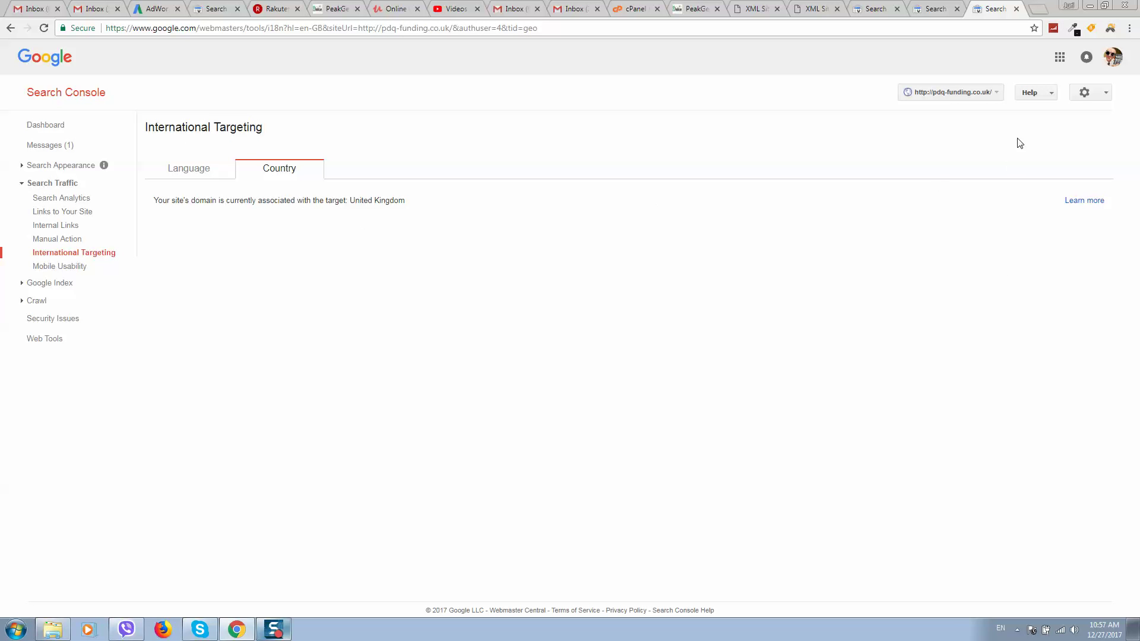
pyautogui.moveTo(199, 200); pyautogui.dragTo(407, 200)
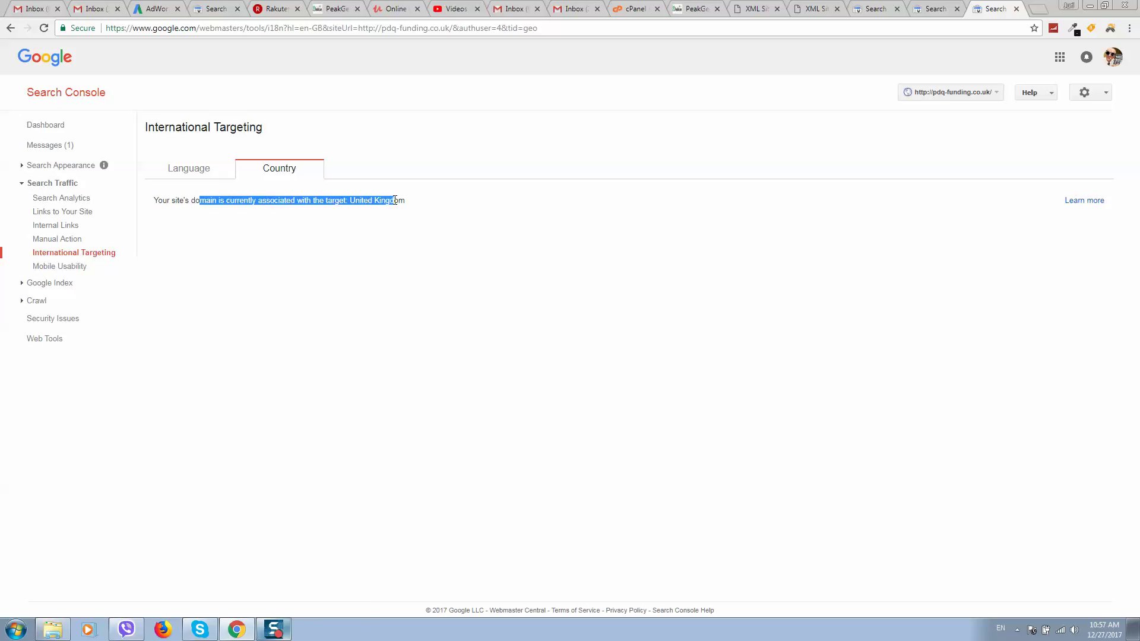
pyautogui.click(434, 207)
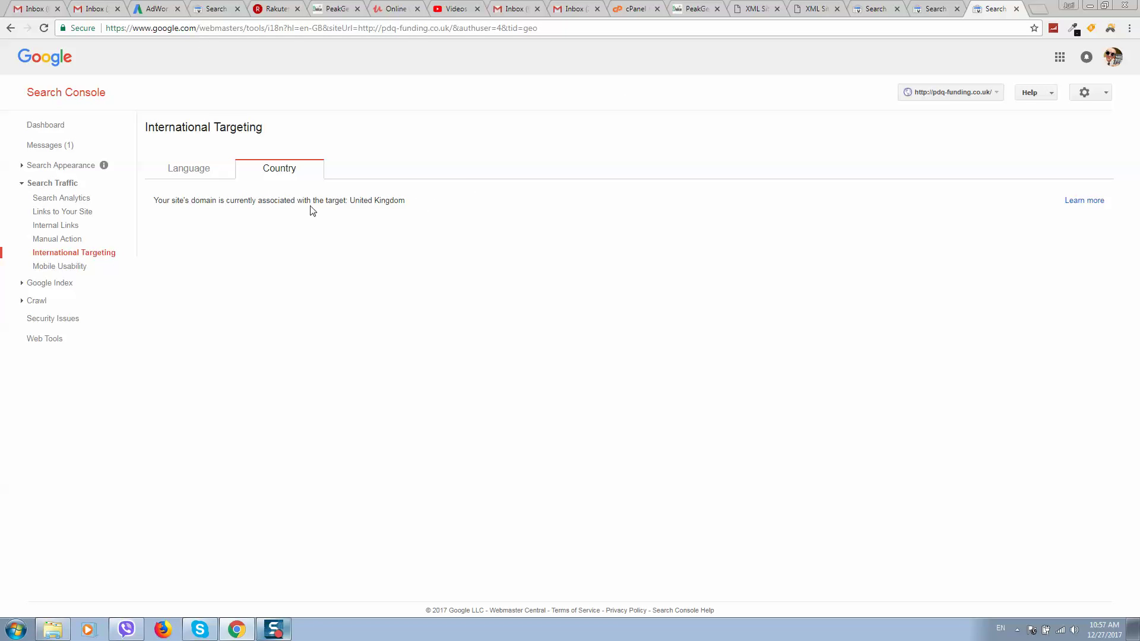
pyautogui.rightClick(282, 29)
pyautogui.click(338, 87)
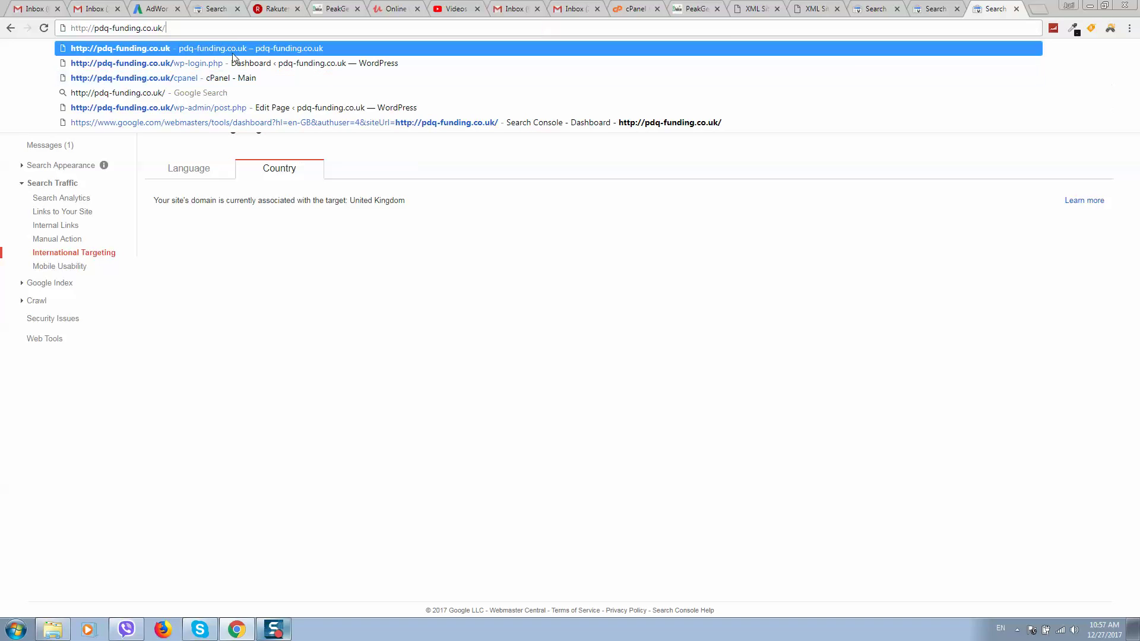
pyautogui.moveTo(145, 28); pyautogui.dragTo(178, 28)
pyautogui.moveTo(153, 28); pyautogui.dragTo(169, 28)
pyautogui.write('m')
pyautogui.press('Return')
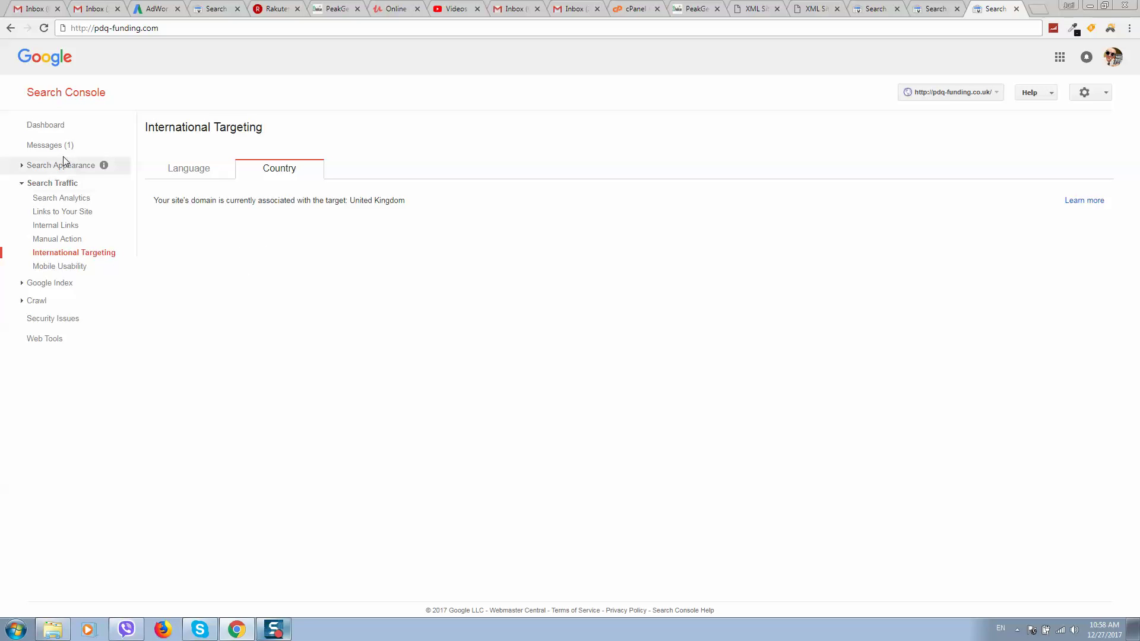
pyautogui.click(36, 144)
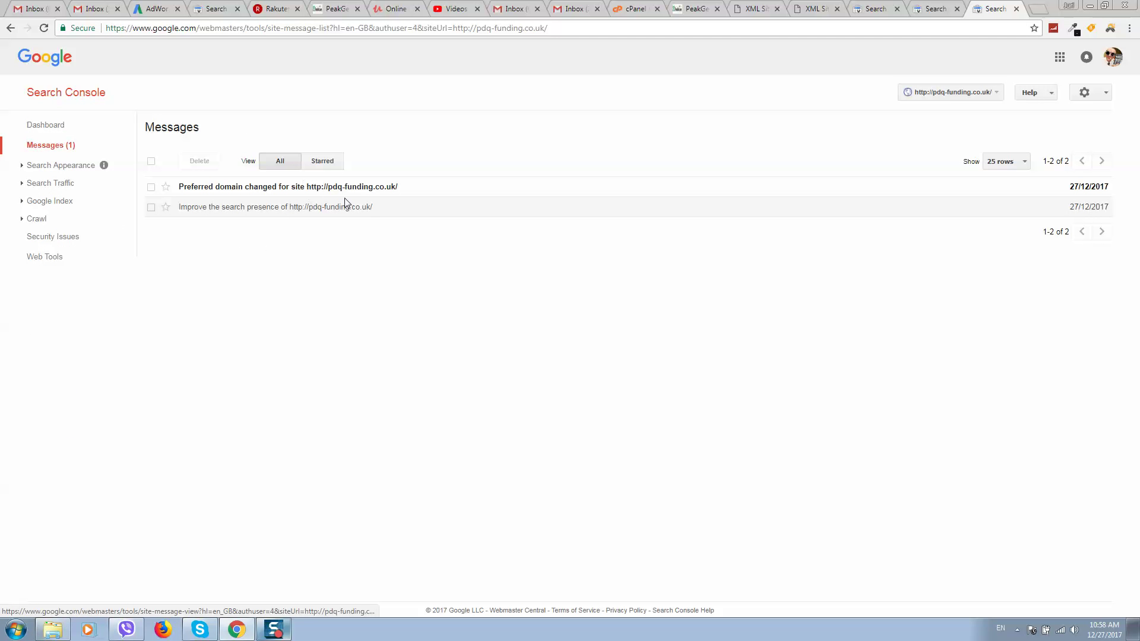
pyautogui.click(192, 187)
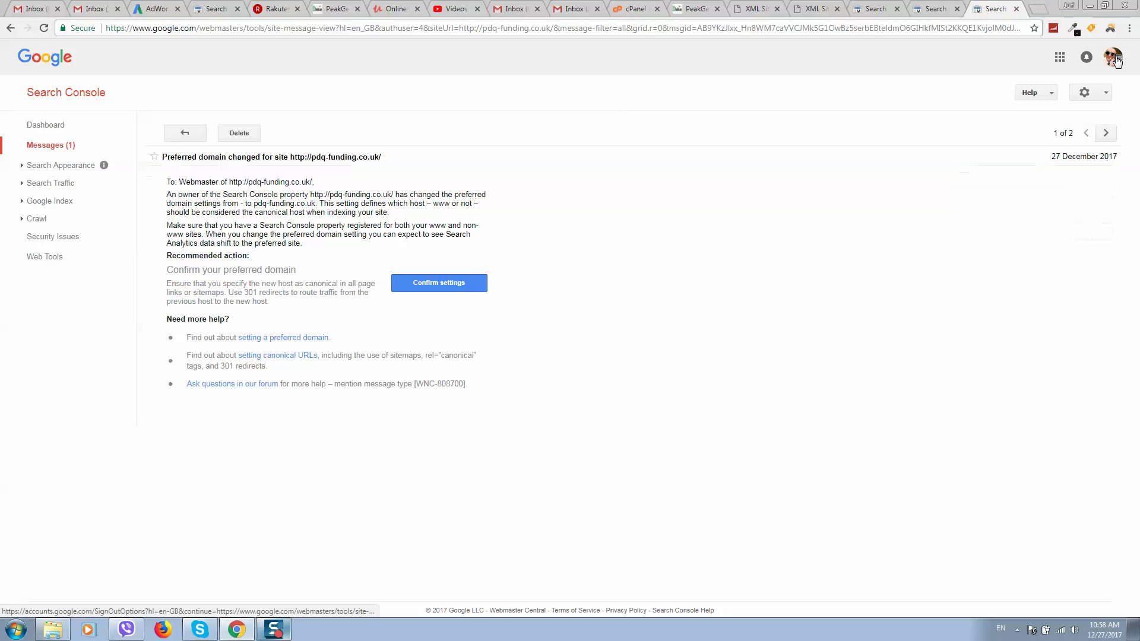
pyautogui.click(67, 128)
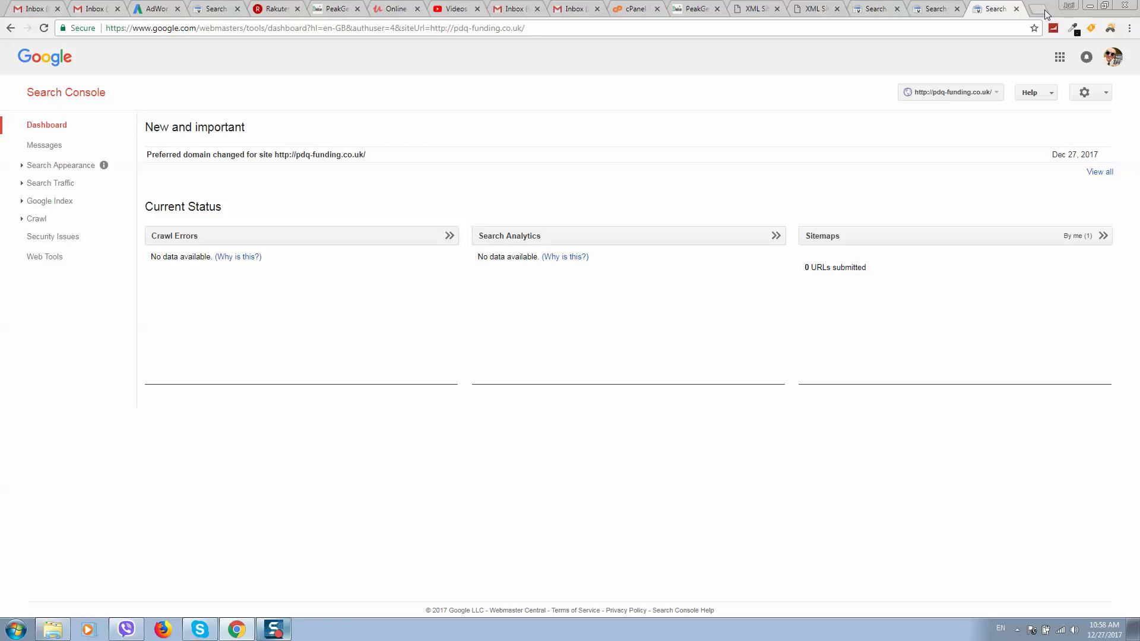
# Go to Google, search for "analytics" and open the Google Analytics Solutions website.
pyautogui.click(984, 29)
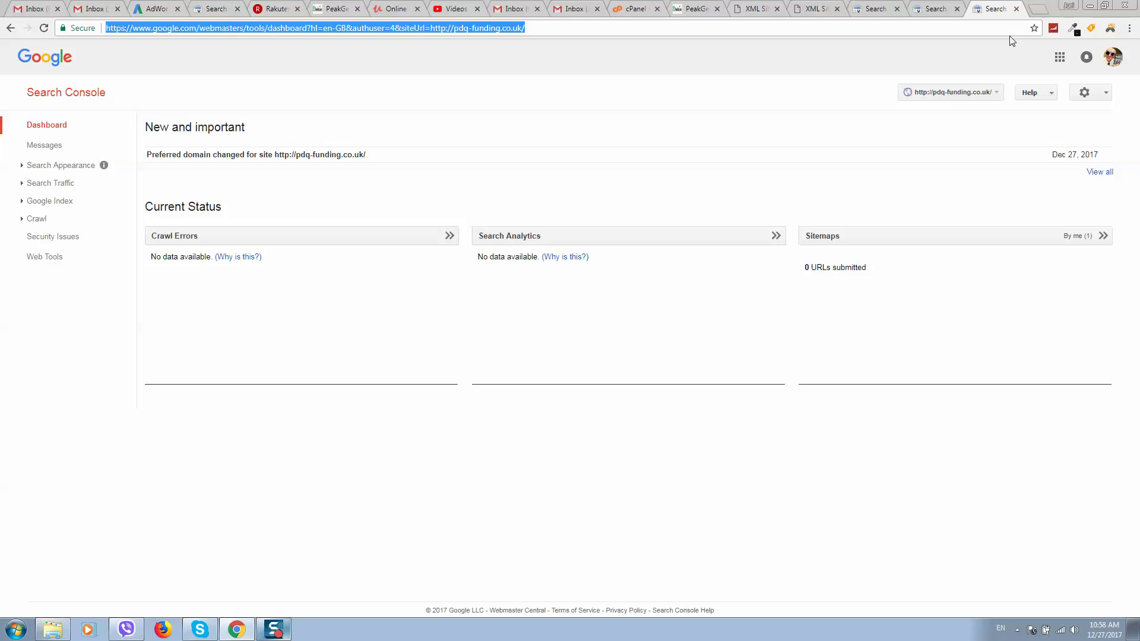
pyautogui.write('gg')
pyautogui.press('BackSpace')
pyautogui.press('BackSpace')
pyautogui.write('goo')
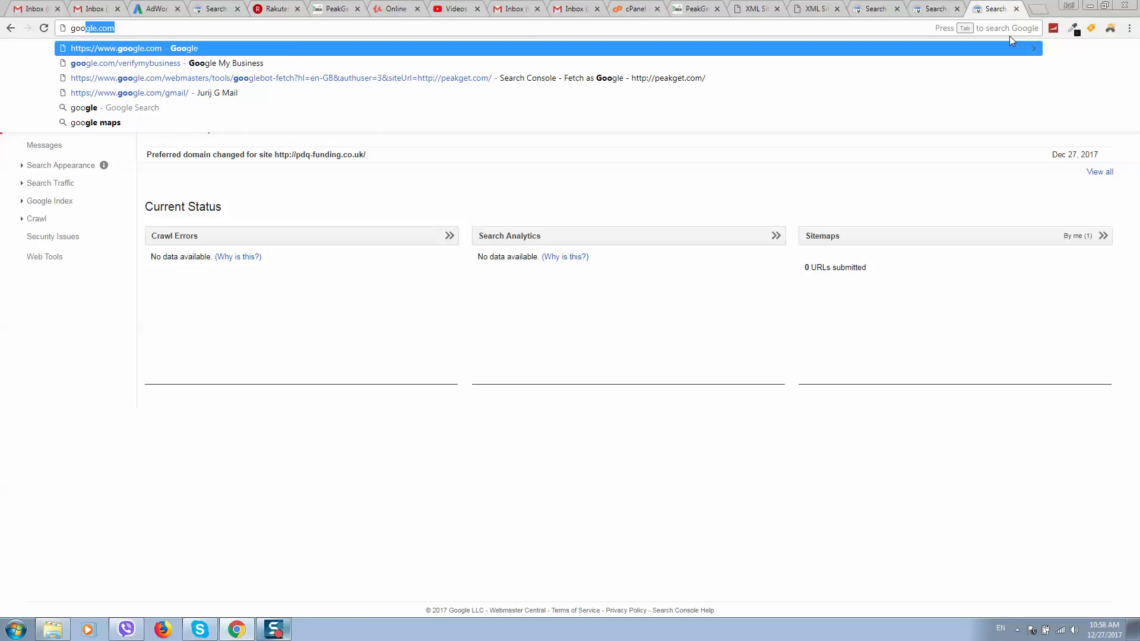
pyautogui.press('Return')
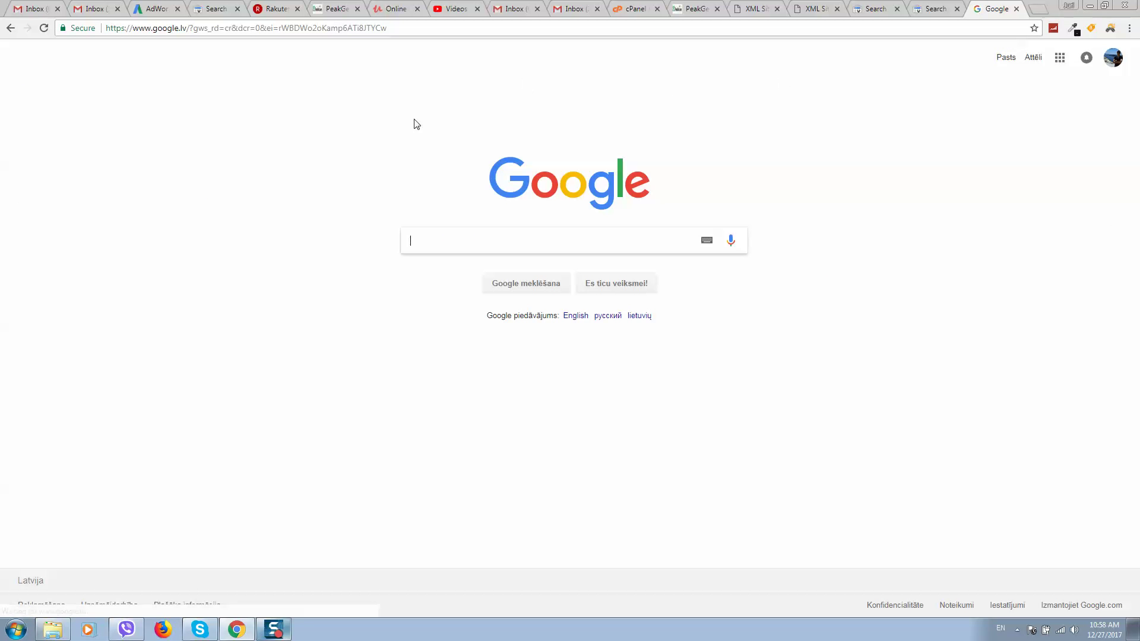
pyautogui.write('analytics')
pyautogui.press('Return')
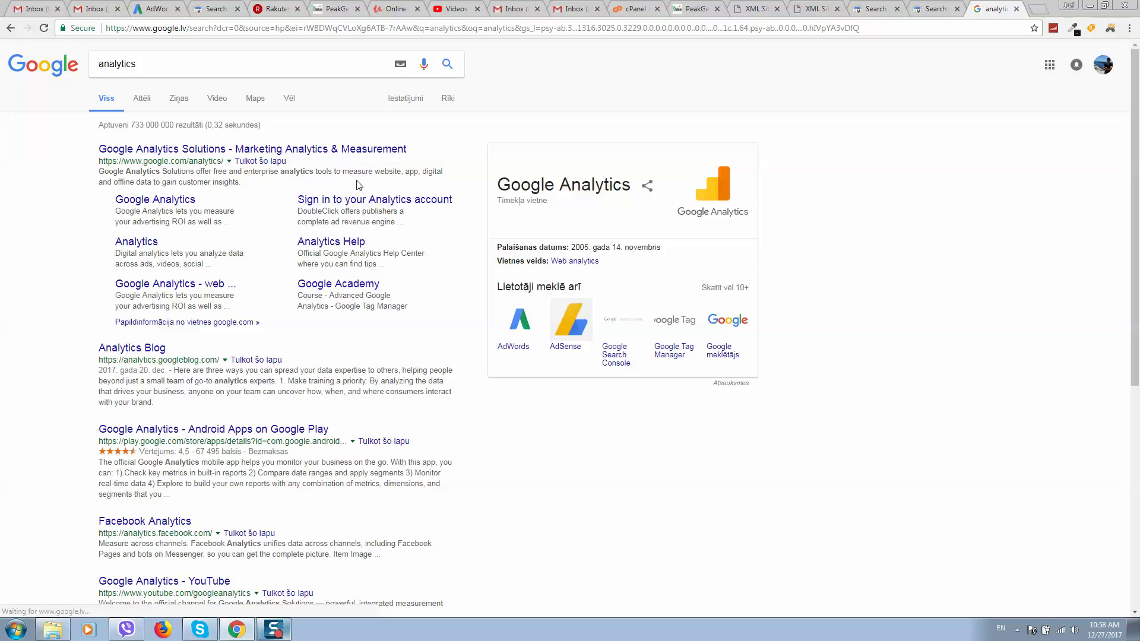
pyautogui.click(220, 152)
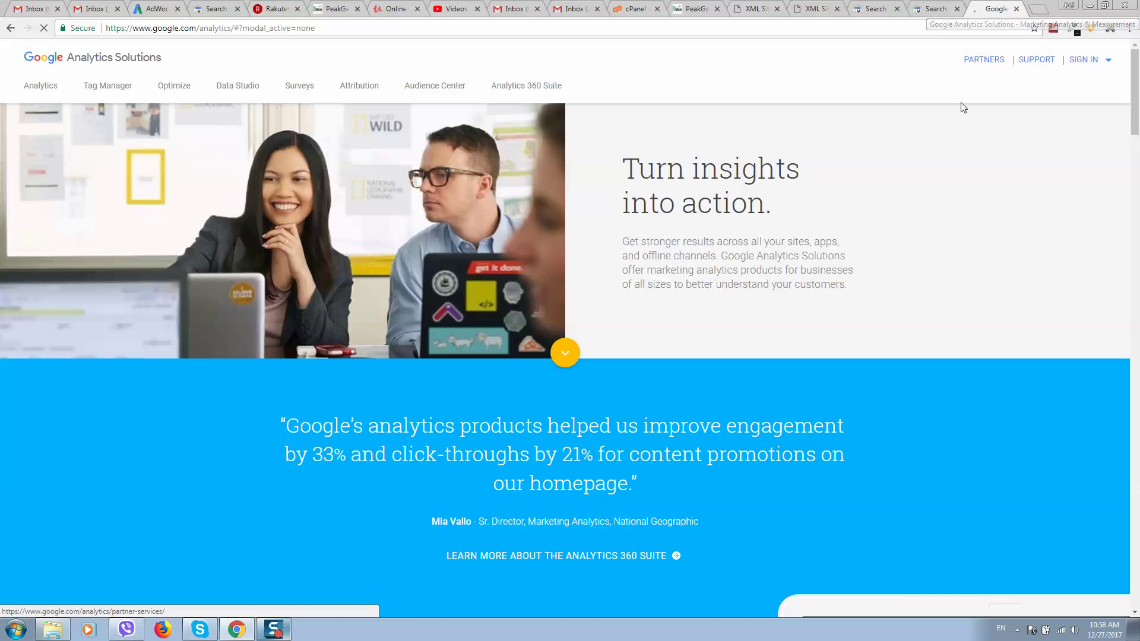
# Sign in to Google Analytics and switch to the Google account that owns the pdq-funding.co.uk property.
pyautogui.click(1095, 62)
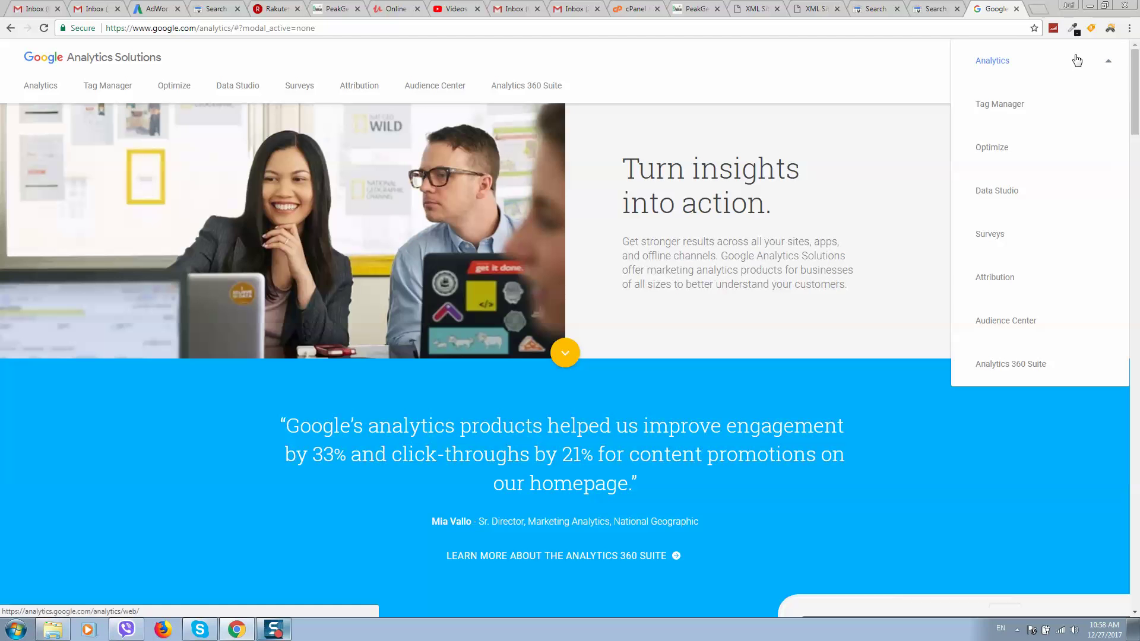
pyautogui.scroll(-3, 1043, 265)
pyautogui.scroll(3, 1024, 261)
pyautogui.click(834, 237)
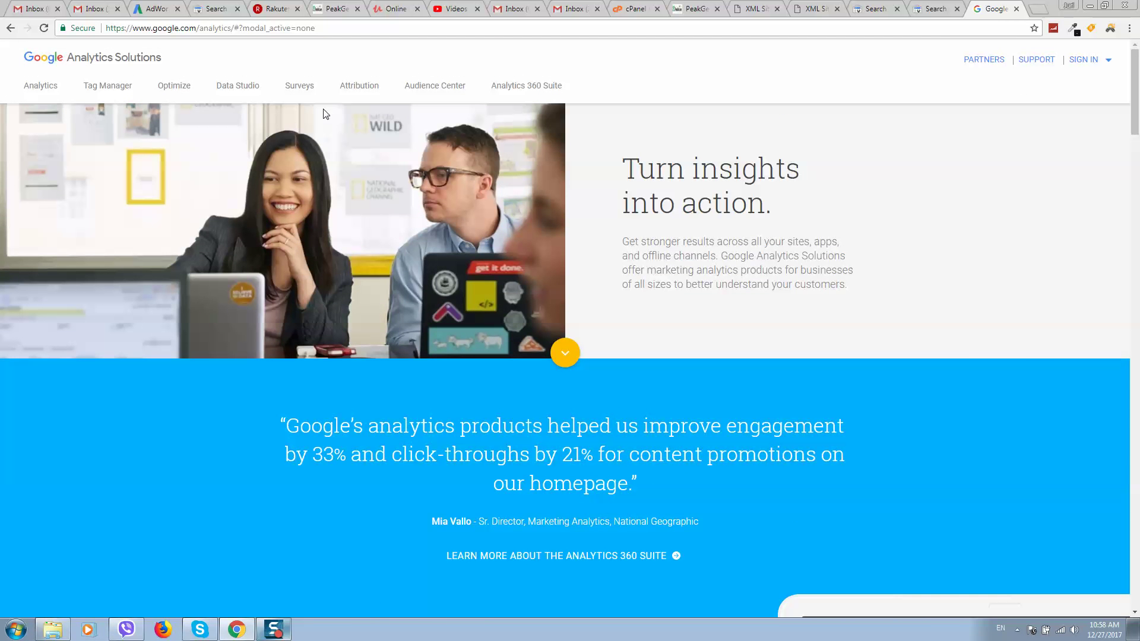
pyautogui.click(1083, 60)
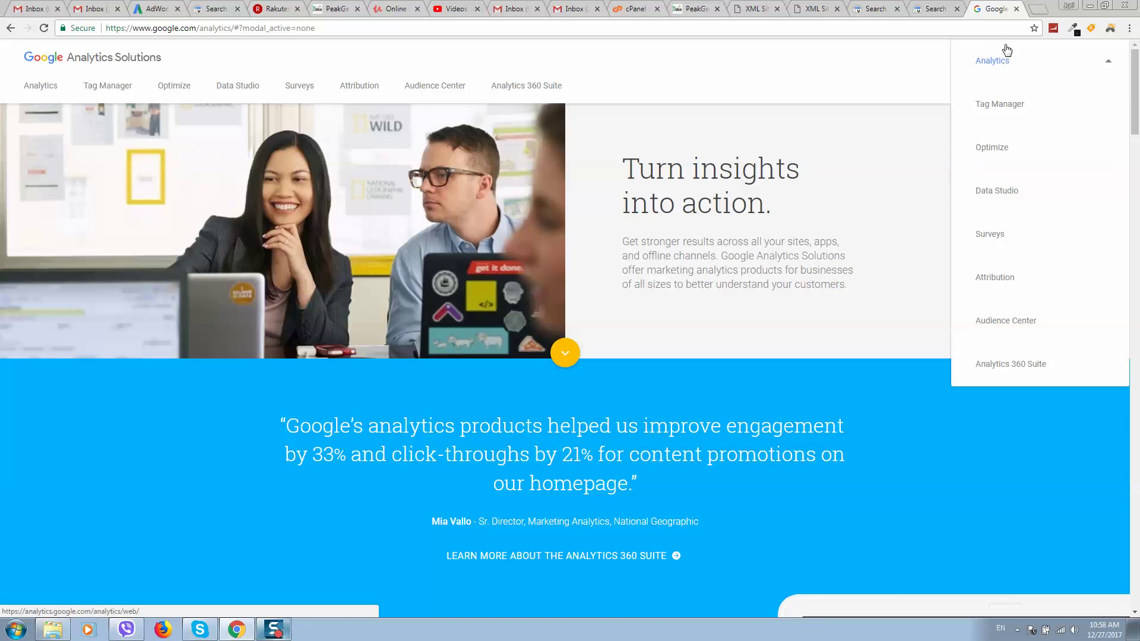
pyautogui.click(1002, 66)
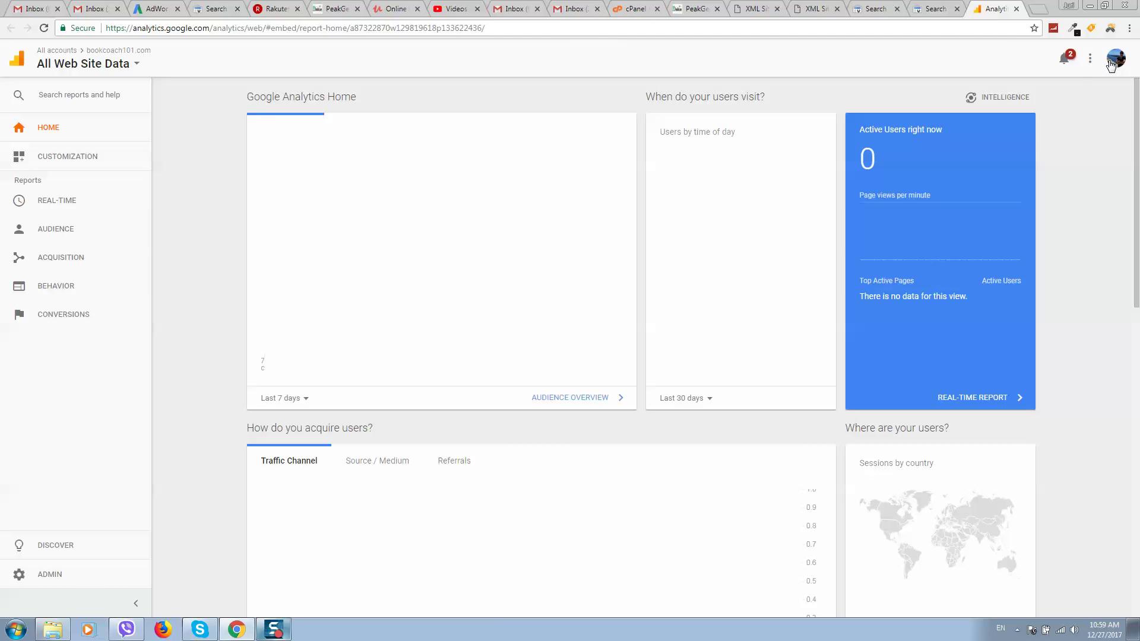
pyautogui.click(1108, 64)
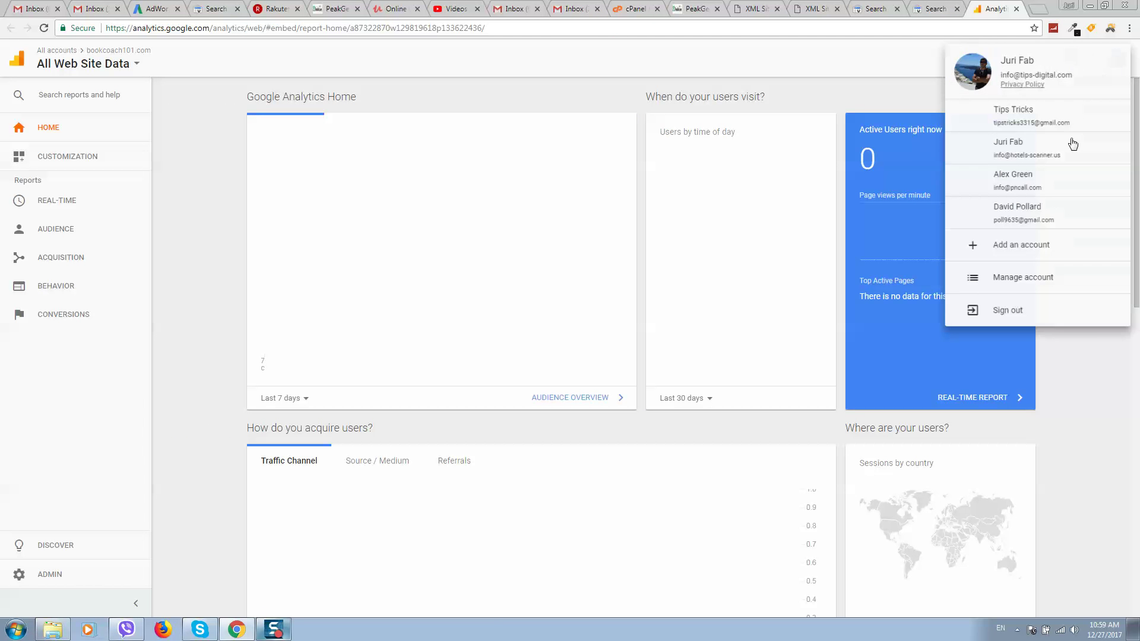
pyautogui.click(1000, 220)
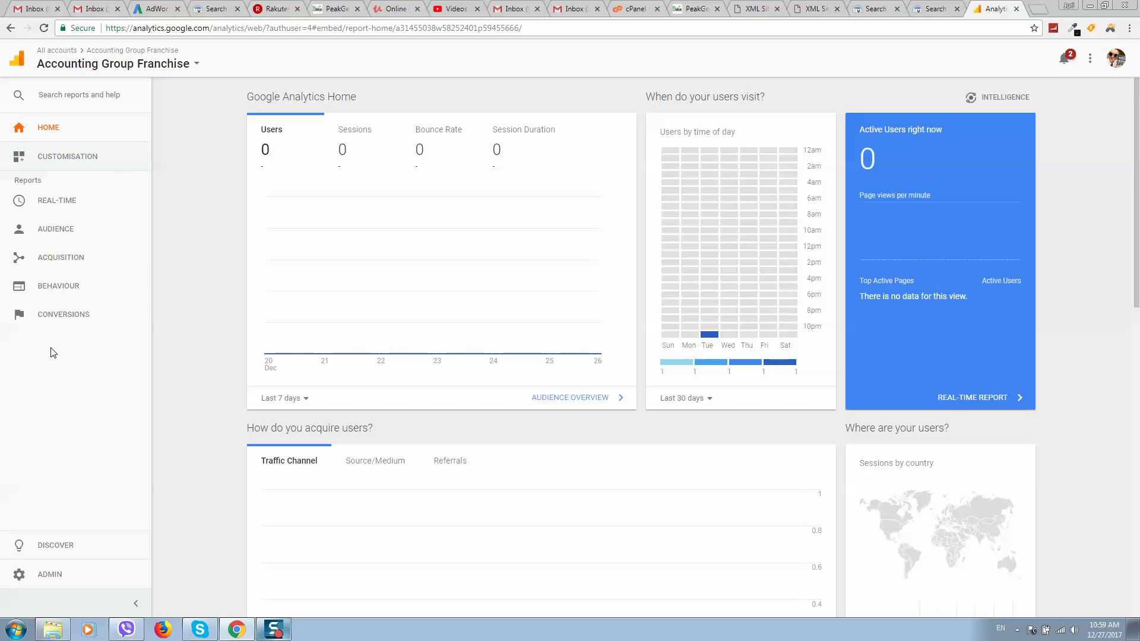
# Start a new Analytics account from the administration area and look through its website setup form.
pyautogui.click(42, 580)
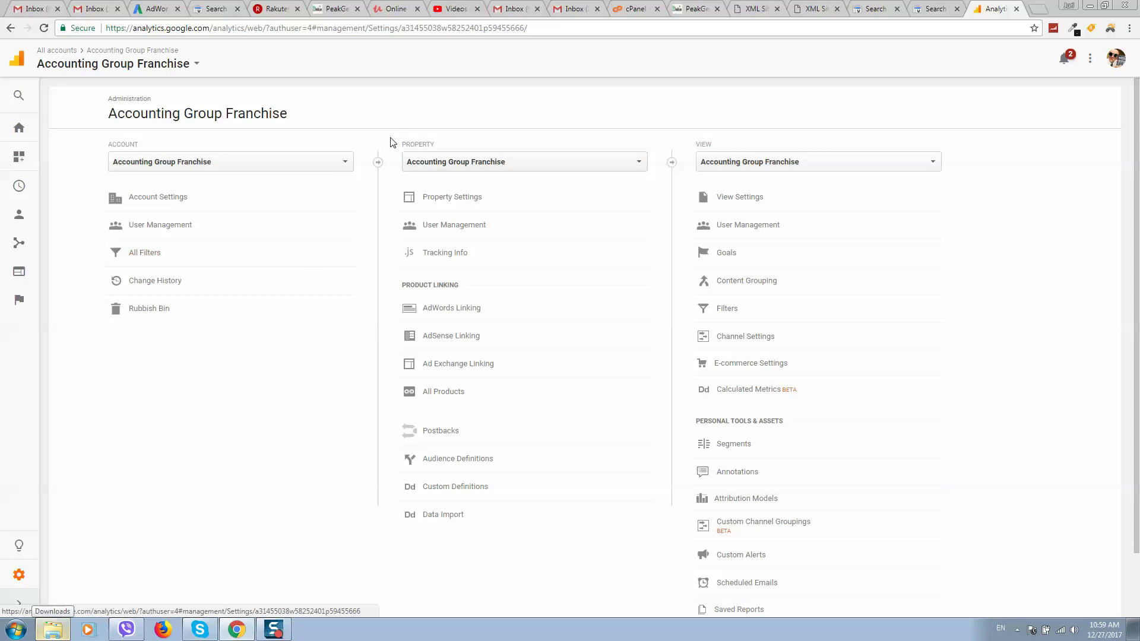
pyautogui.click(347, 167)
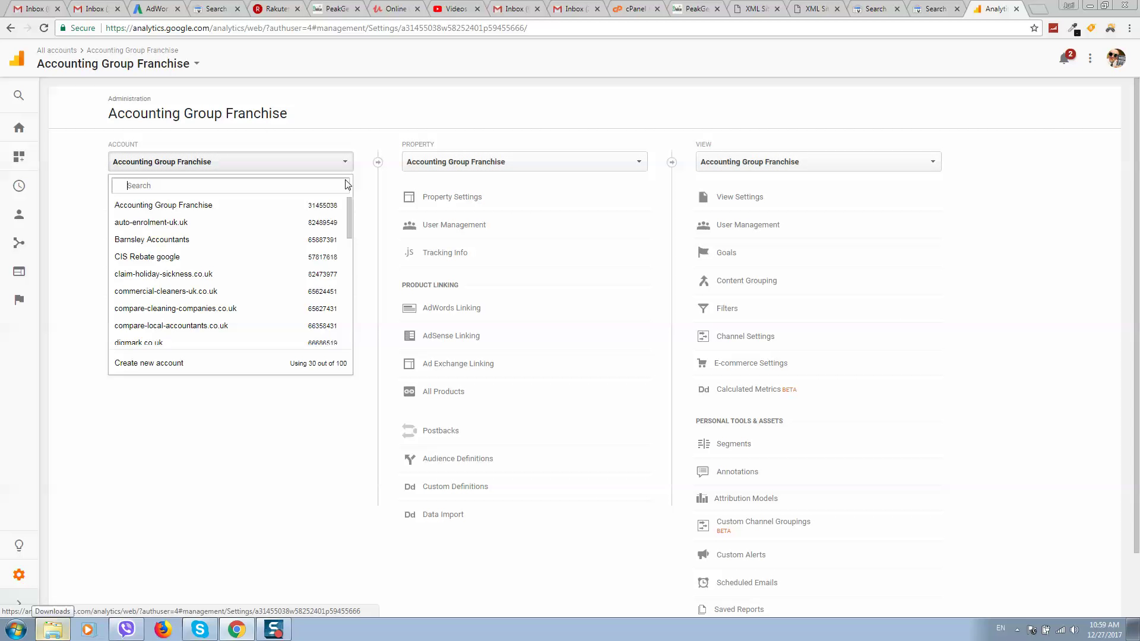
pyautogui.click(218, 364)
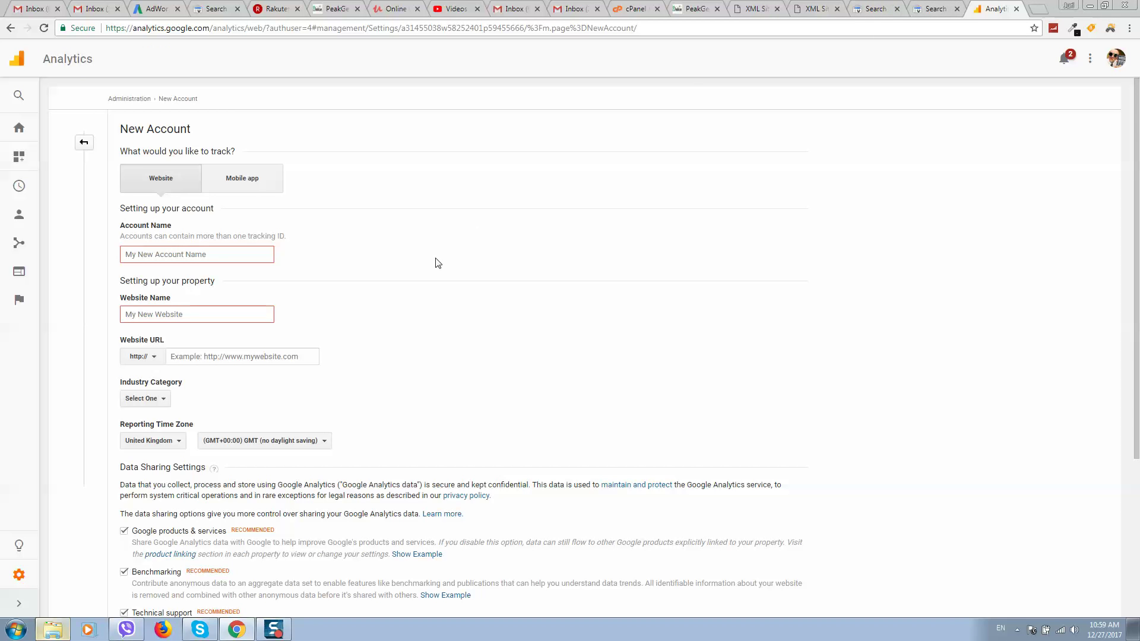
pyautogui.scroll(-2, 428, 267)
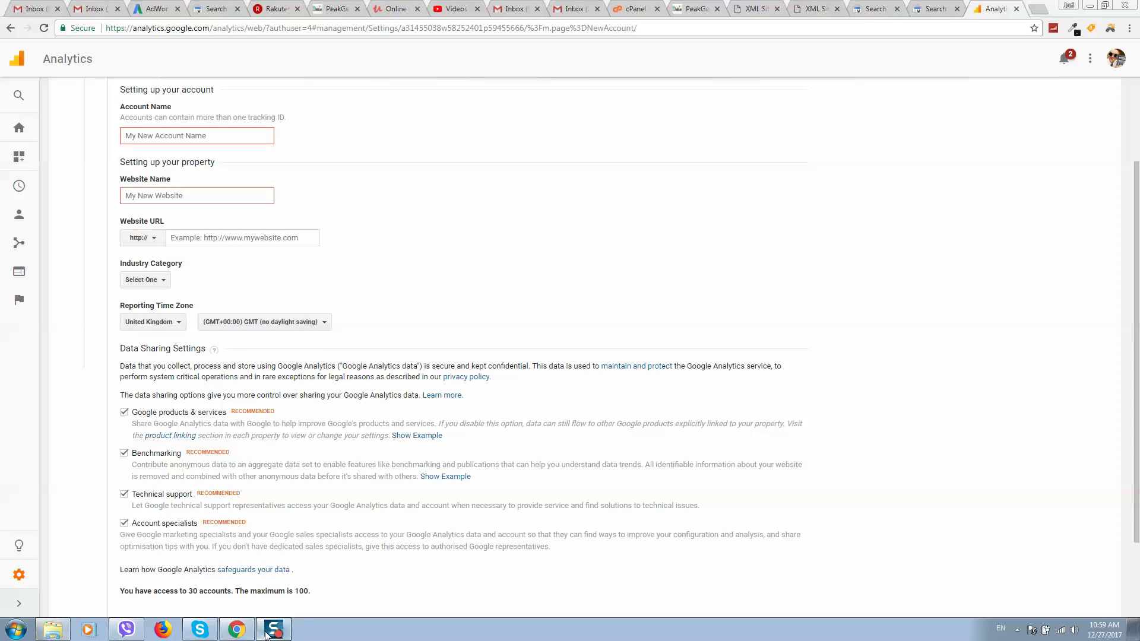
pyautogui.scroll(2, 293, 133)
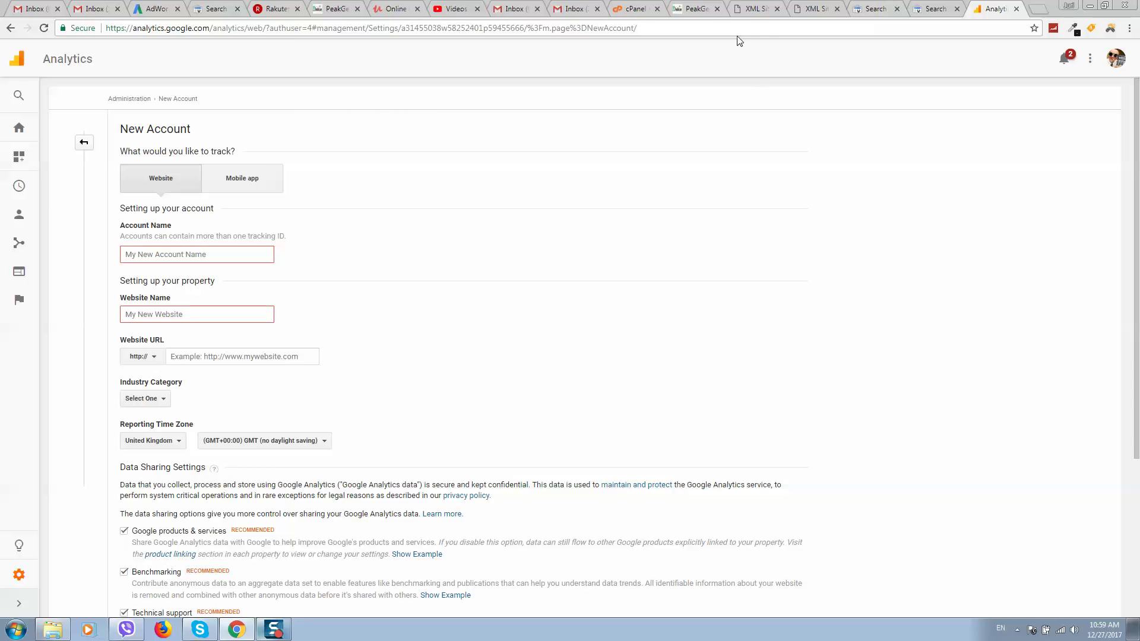
pyautogui.click(801, 11)
pyautogui.rightClick(76, 34)
pyautogui.click(102, 63)
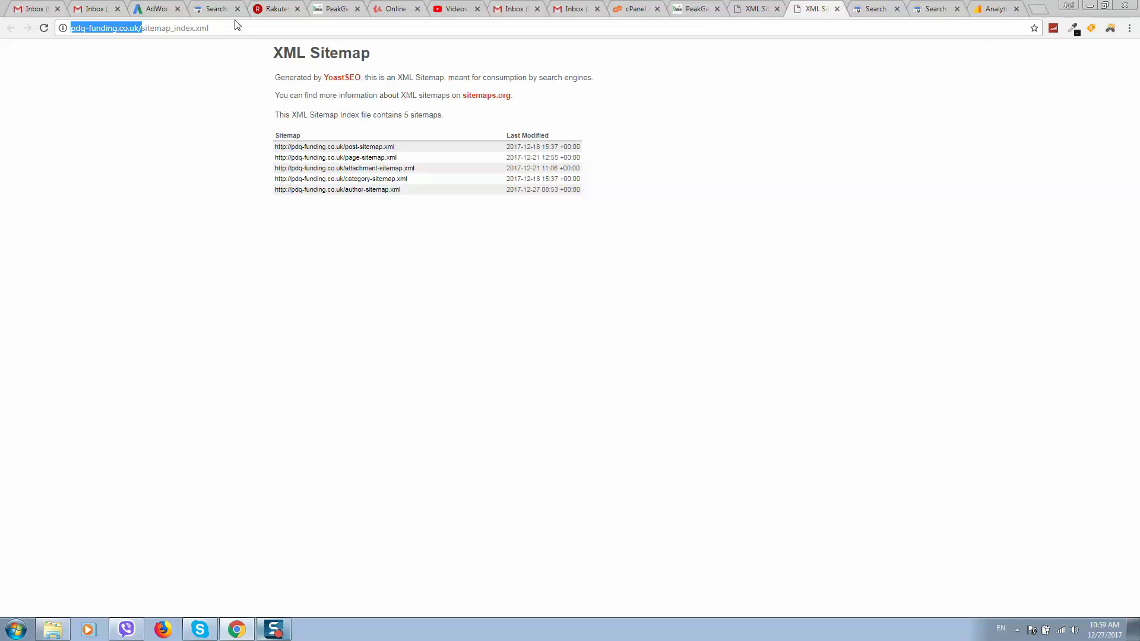
pyautogui.click(987, 11)
pyautogui.click(226, 250)
pyautogui.hotkey('ctrl', 'v')
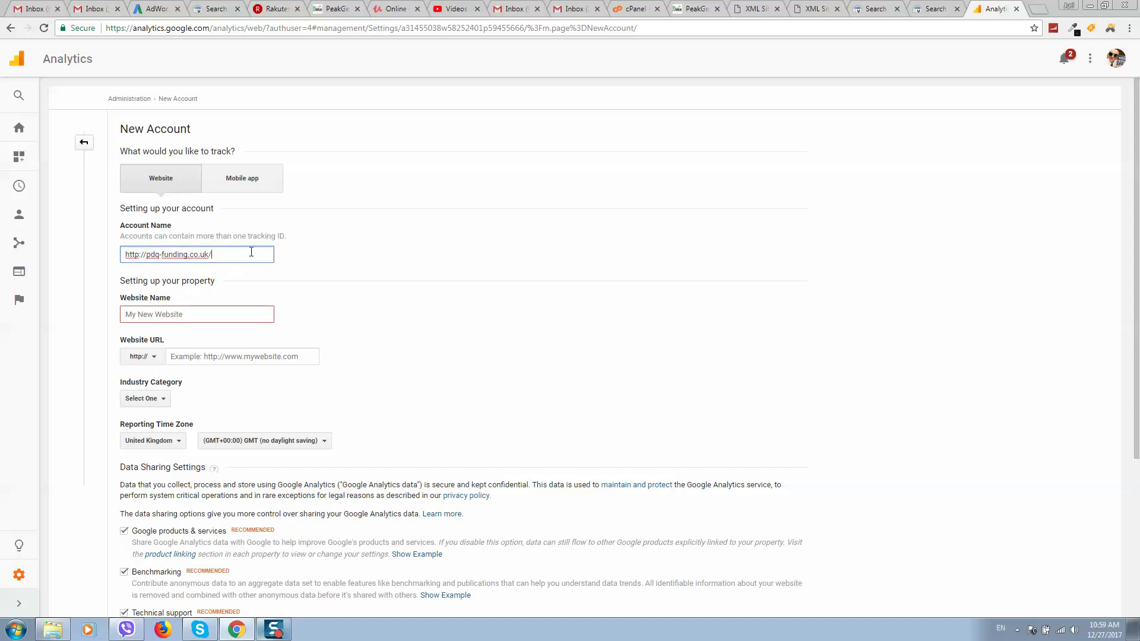
pyautogui.press('BackSpace')
pyautogui.click(237, 314)
pyautogui.hotkey('ctrl', 'v')
pyautogui.click(249, 356)
pyautogui.hotkey('ctrl', 'v')
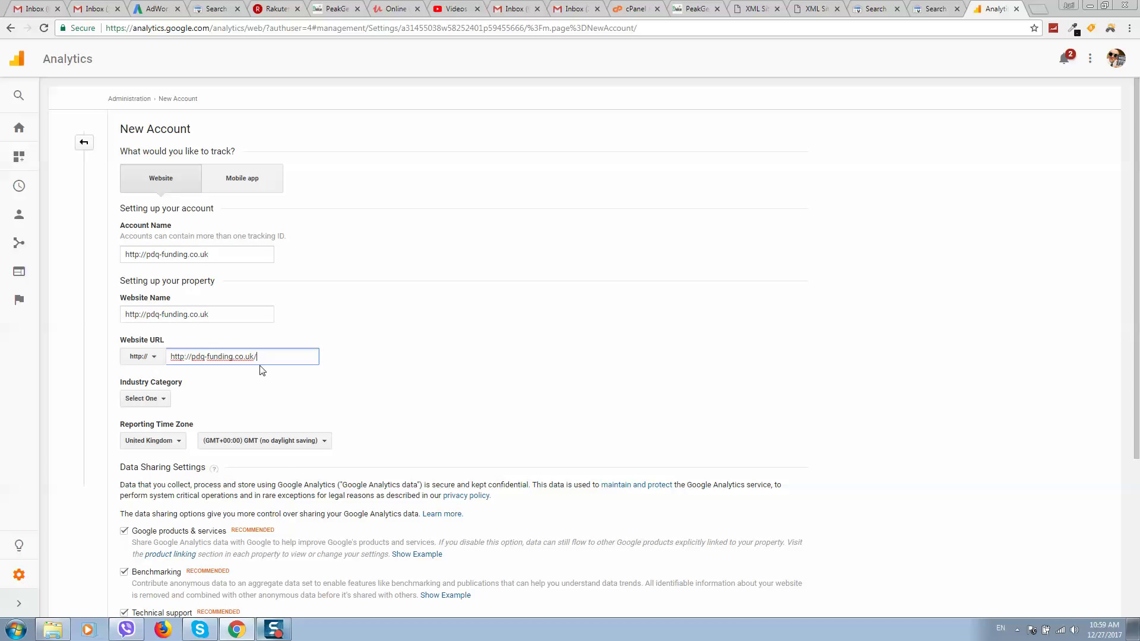
pyautogui.click(162, 400)
pyautogui.scroll(-1, 265, 355)
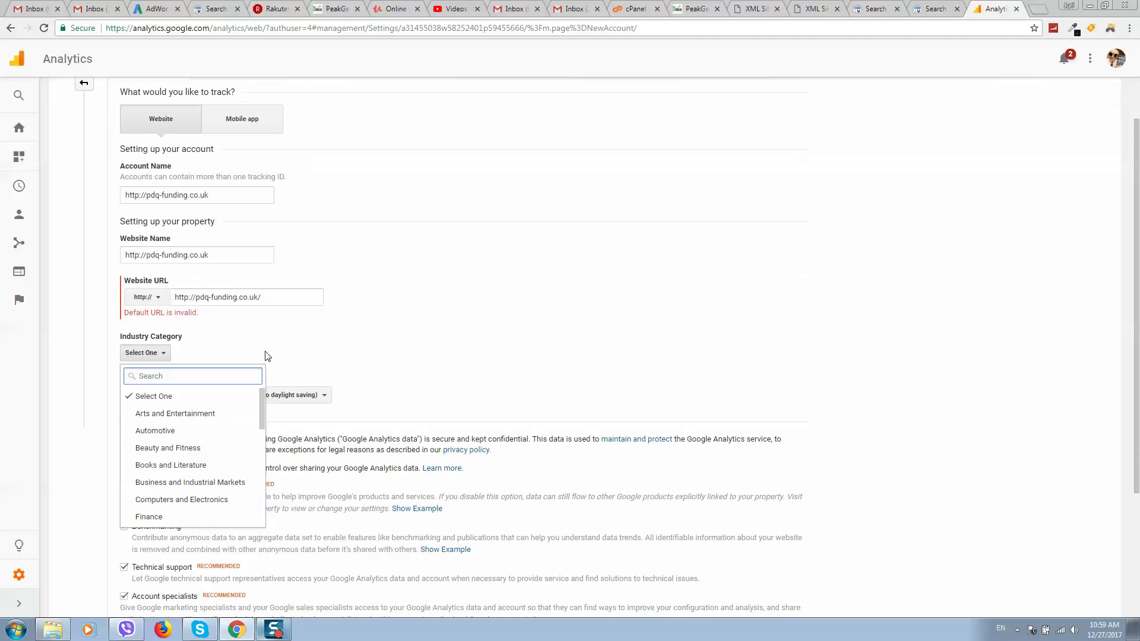
pyautogui.click(192, 297)
pyautogui.hotkey('shift', 'Home')
pyautogui.press('BackSpace')
pyautogui.press('Delete')
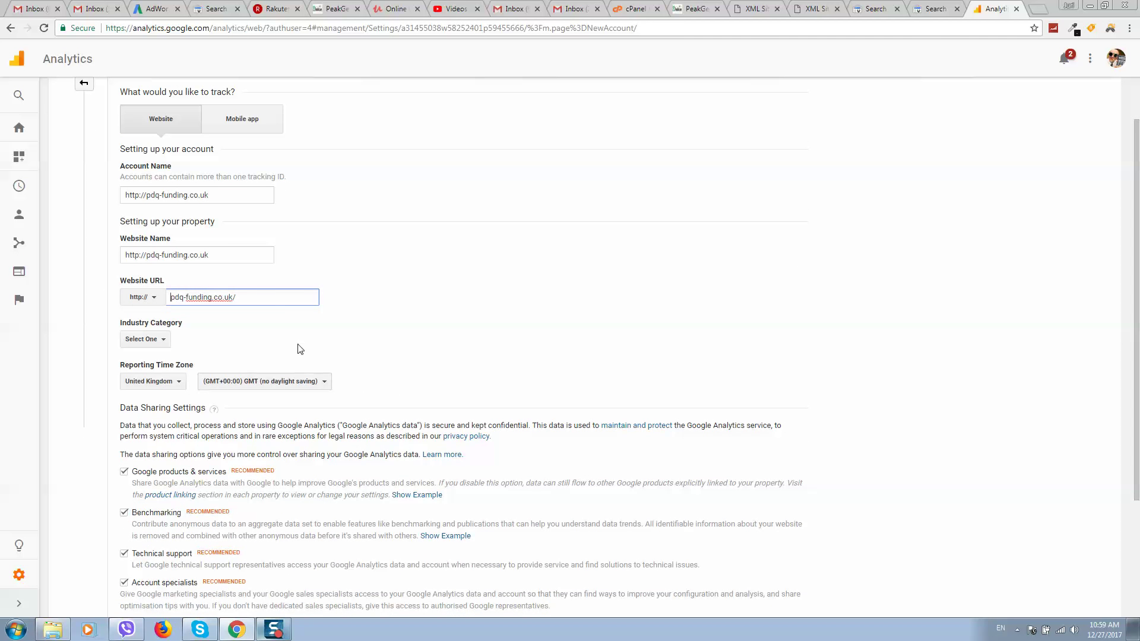
pyautogui.press('End')
pyautogui.press('BackSpace')
pyautogui.press('Tab')
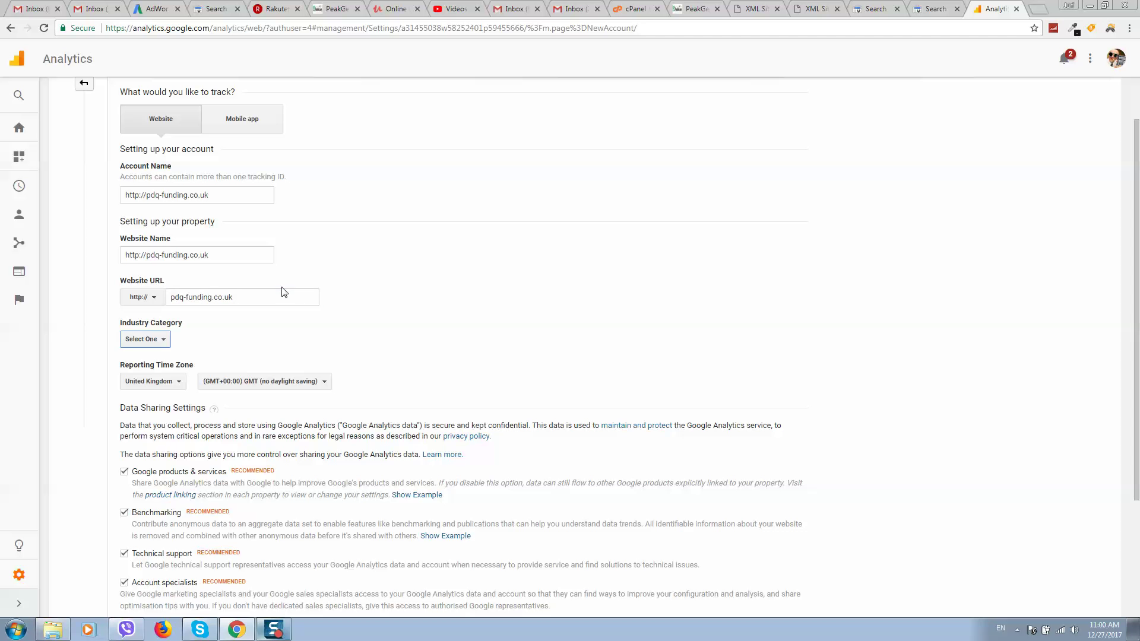
# Set the property's industry category to Finance.
pyautogui.click(167, 334)
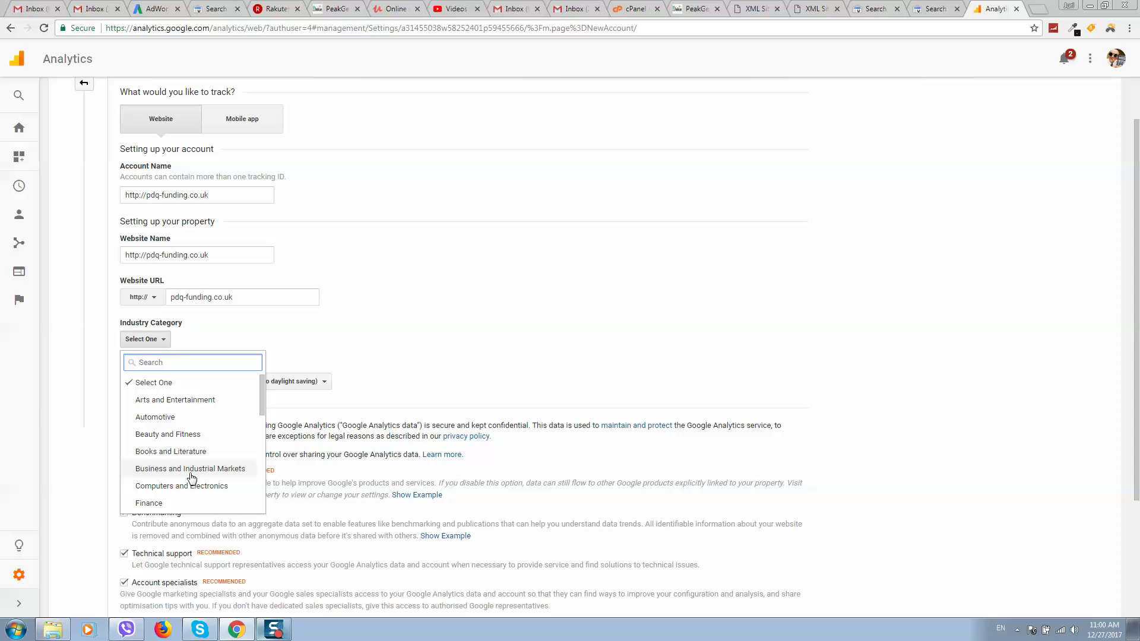
pyautogui.scroll(-1, 198, 432)
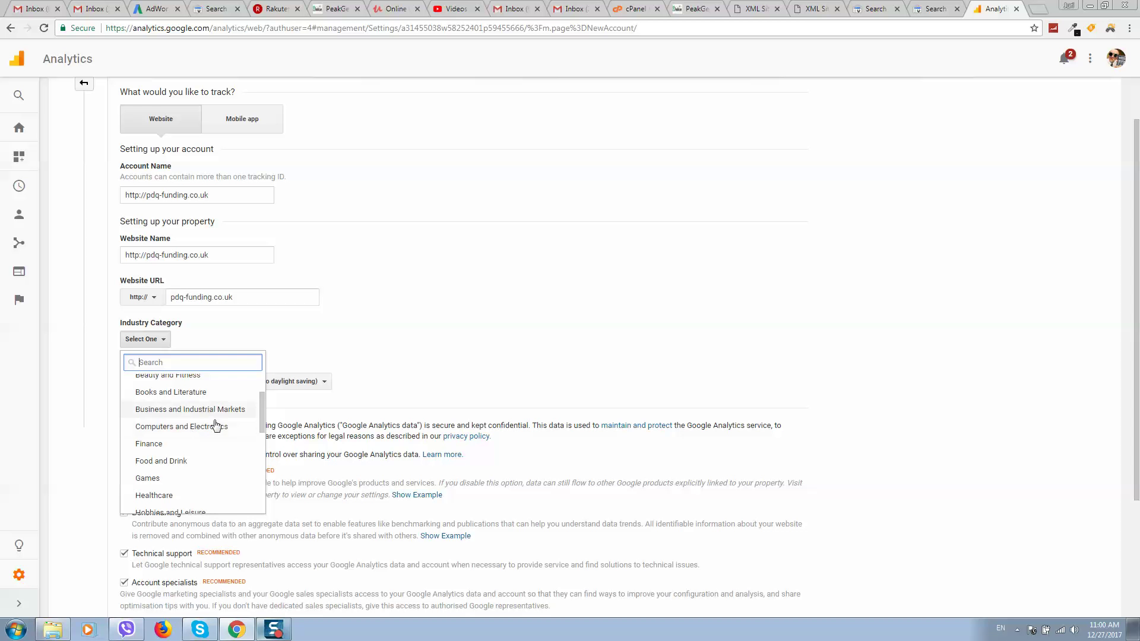
pyautogui.write('fin')
pyautogui.scroll(1, 217, 409)
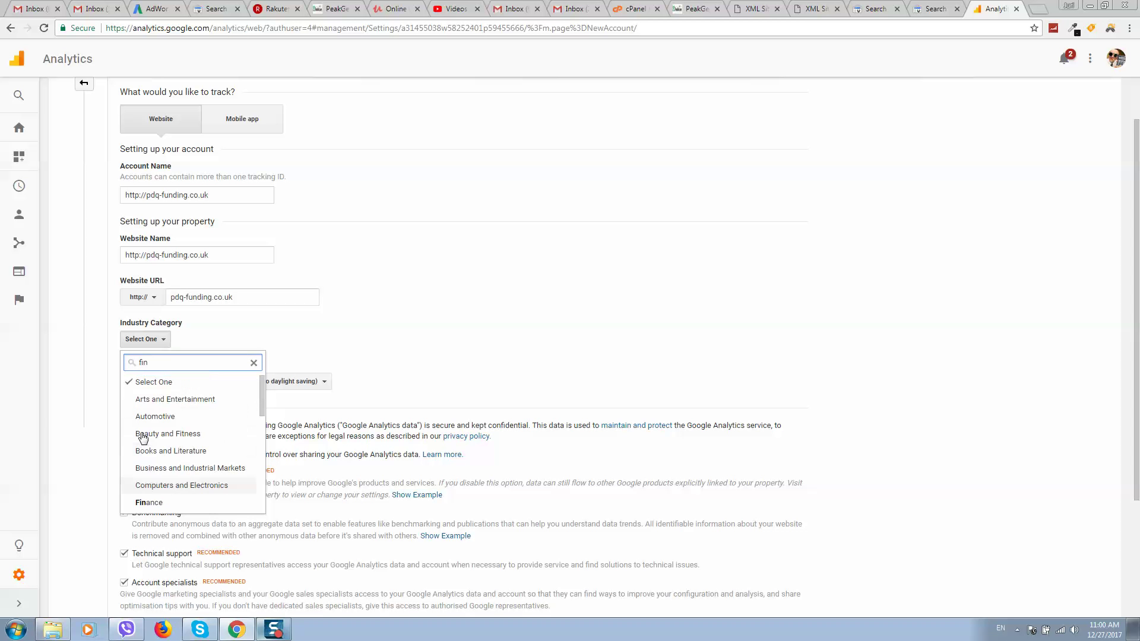
pyautogui.scroll(-2, 191, 446)
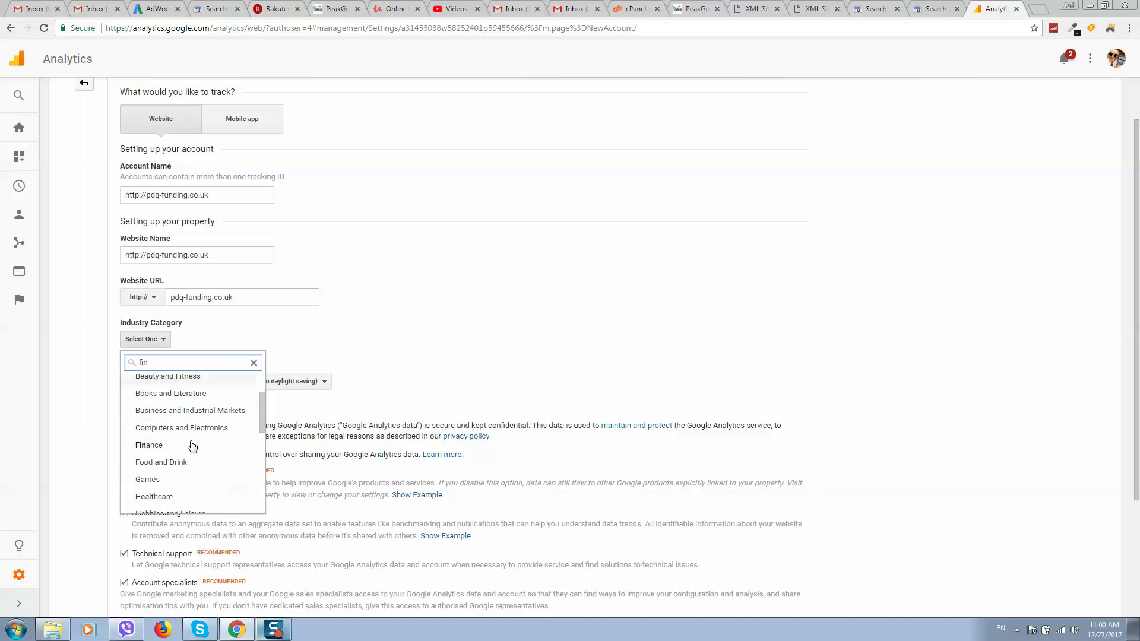
pyautogui.click(151, 444)
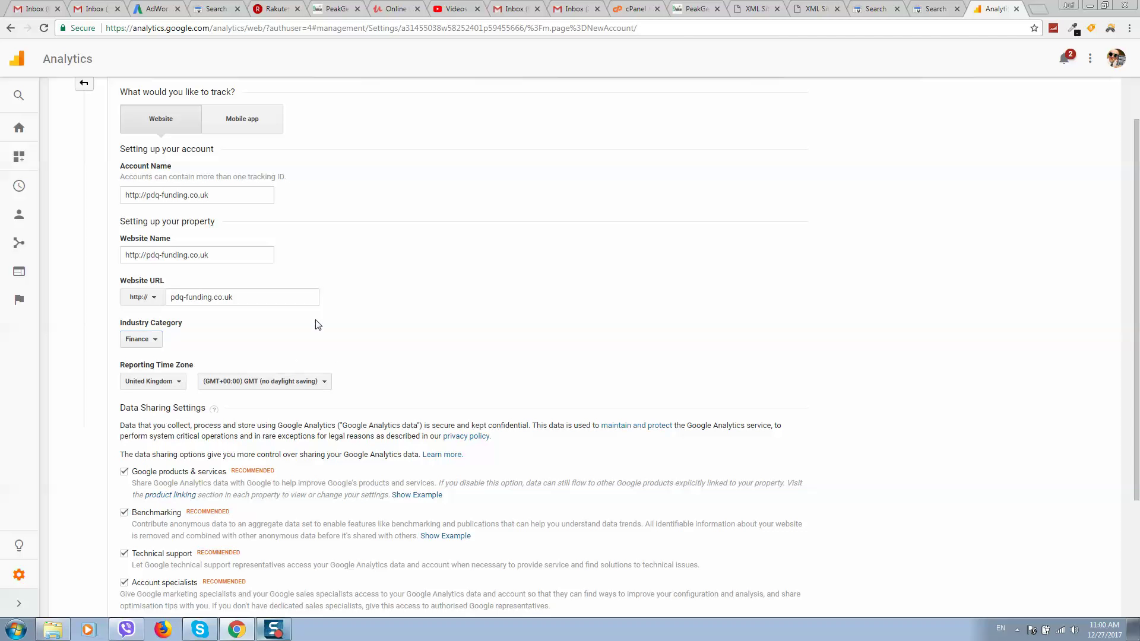
# Submit the new account form to get a tracking ID and accept the United Kingdom terms of service agreement.
pyautogui.scroll(-1, 222, 348)
pyautogui.rightClick(222, 344)
pyautogui.click(213, 281)
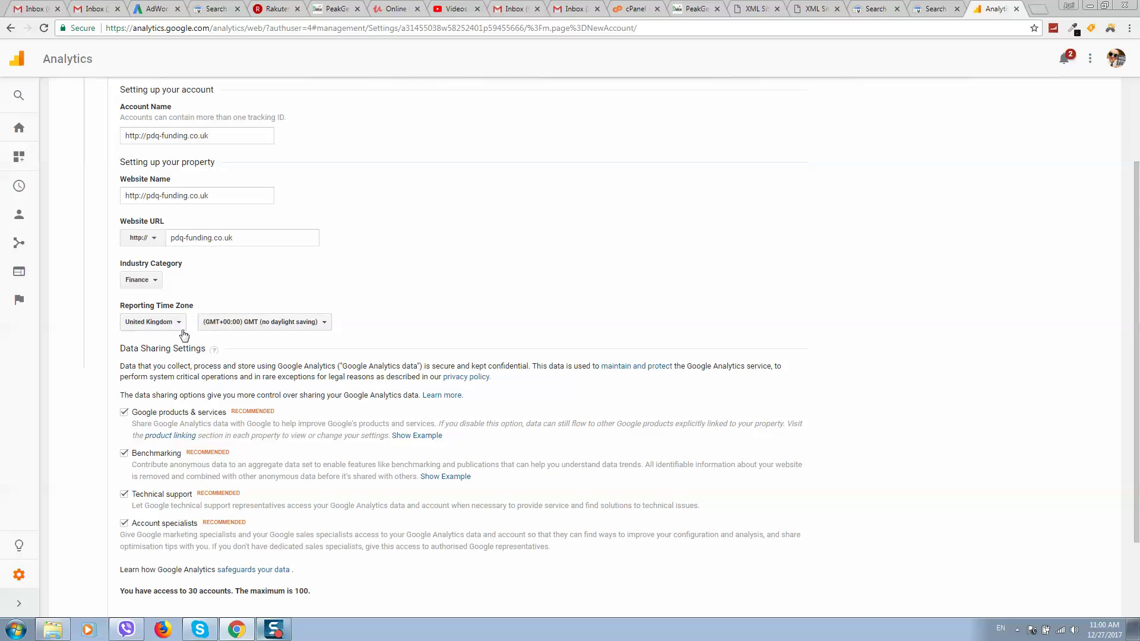
pyautogui.scroll(-1, 206, 380)
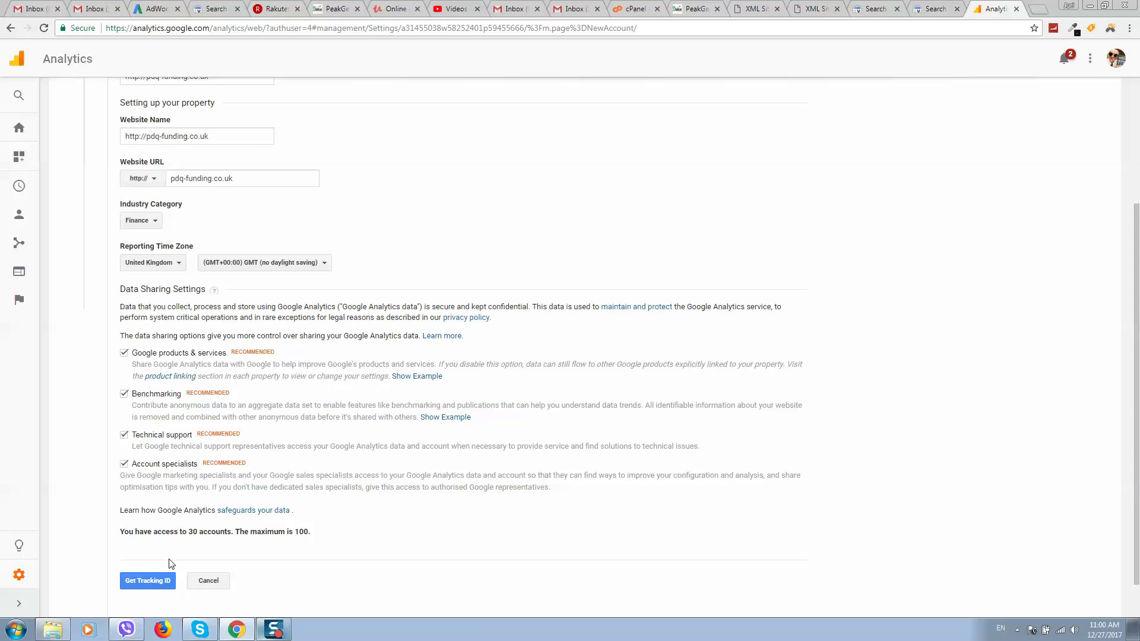
pyautogui.click(154, 586)
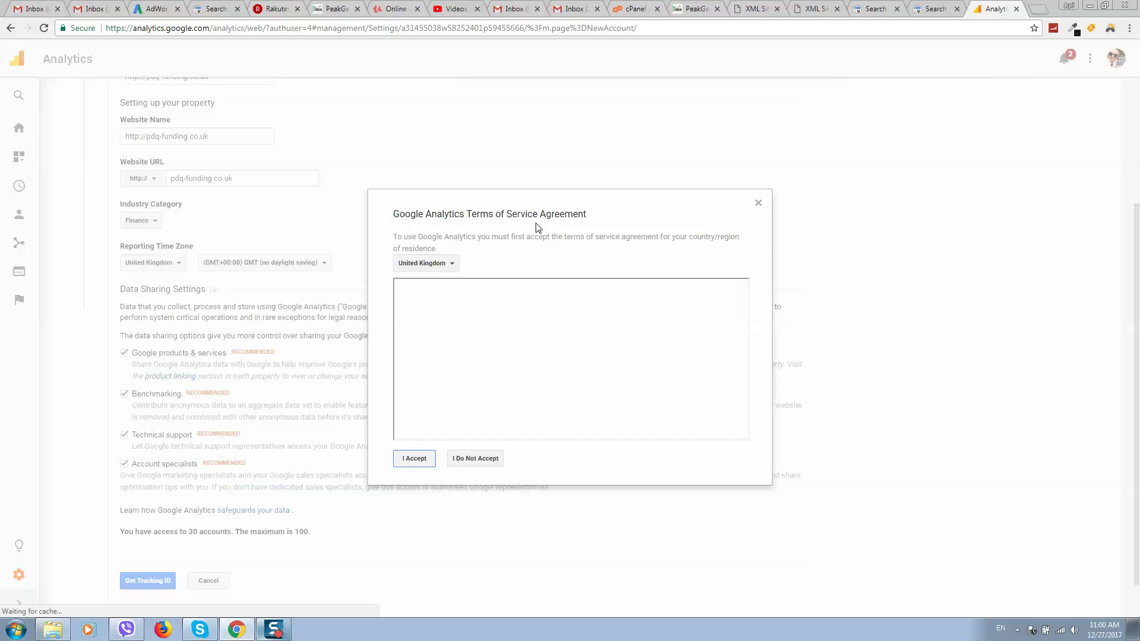
pyautogui.click(420, 458)
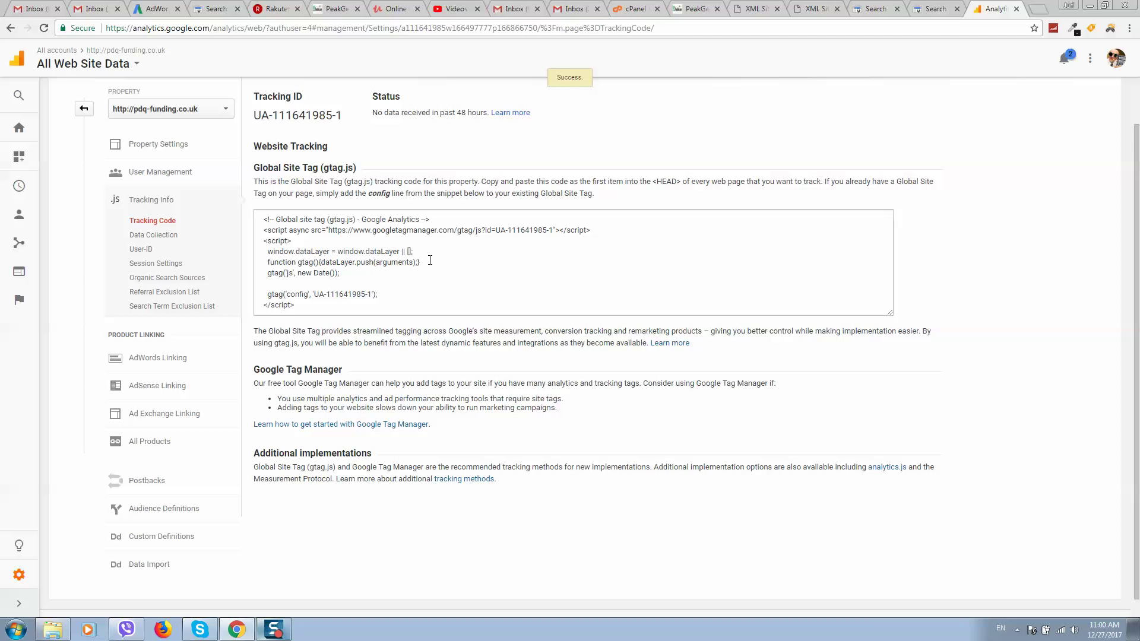
# Copy the complete Global Site Tag (gtag.js) tracking code of the new property.
pyautogui.click(335, 262)
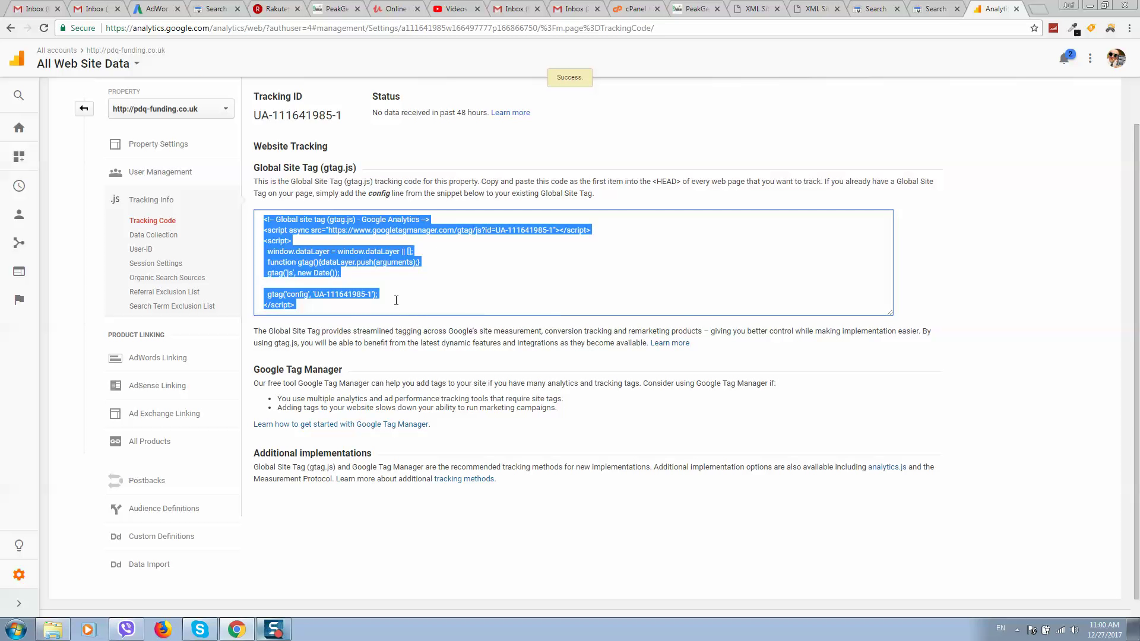
pyautogui.rightClick(407, 275)
pyautogui.click(473, 285)
# Switch to the site's WordPress admin and open the Avada theme's header.php in the theme editor, accepting the direct-editing warning.
pyautogui.click(816, 9)
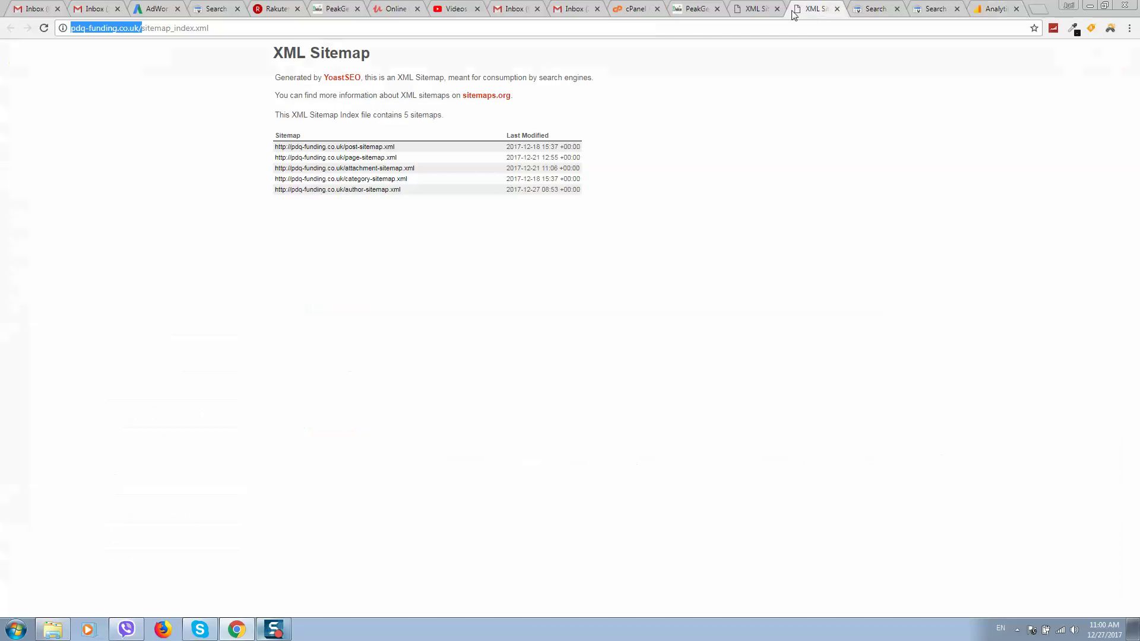
pyautogui.click(756, 15)
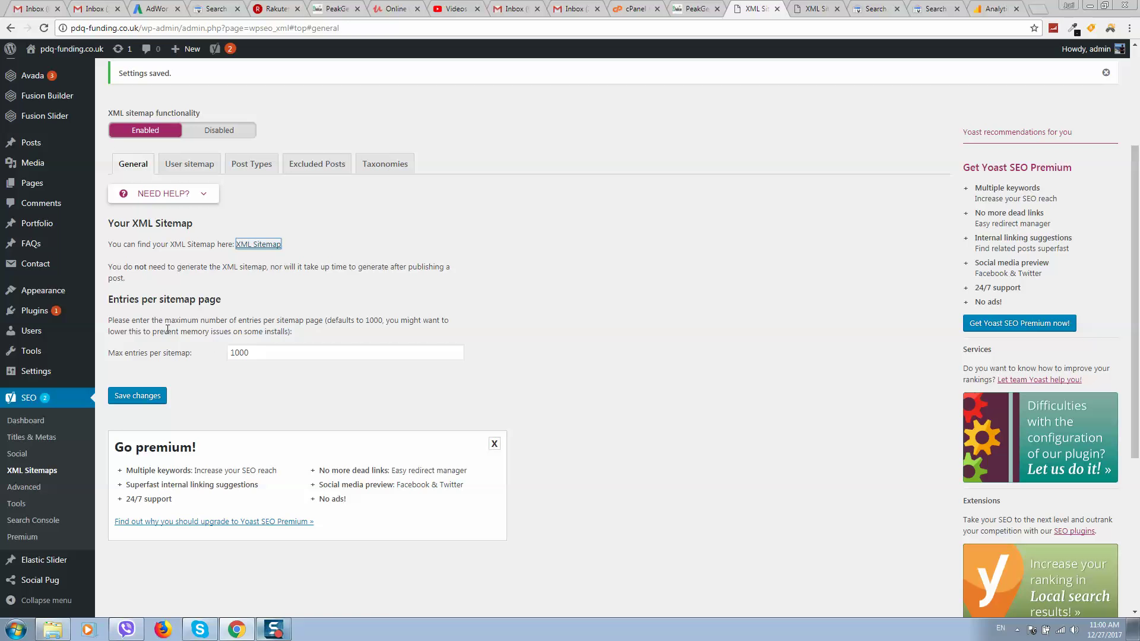
pyautogui.moveTo(71, 294)
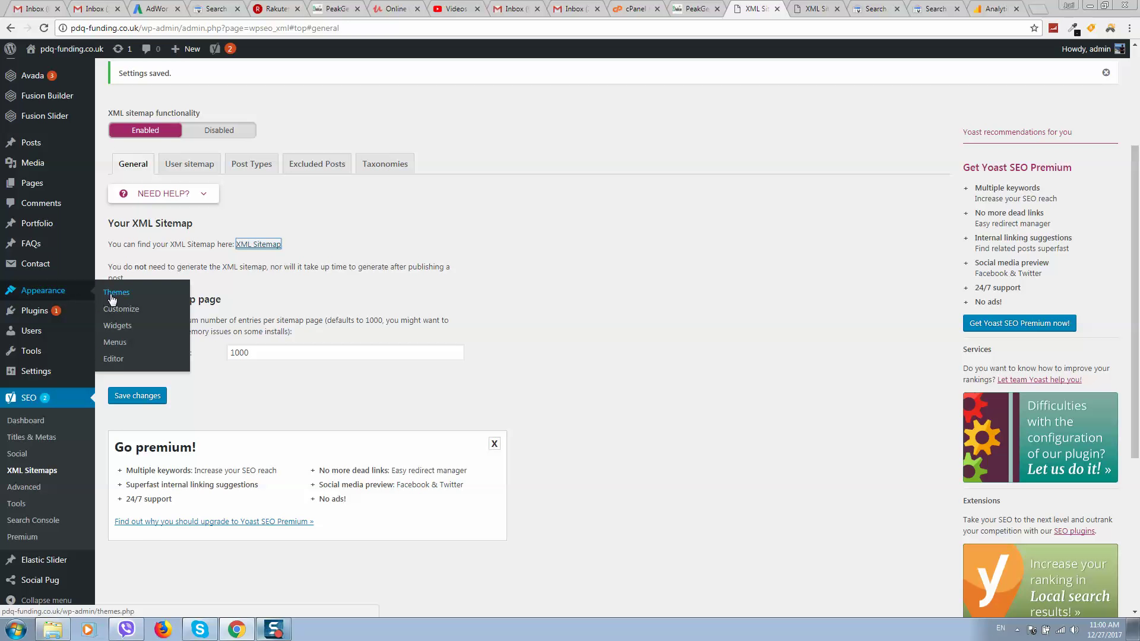
pyautogui.click(125, 362)
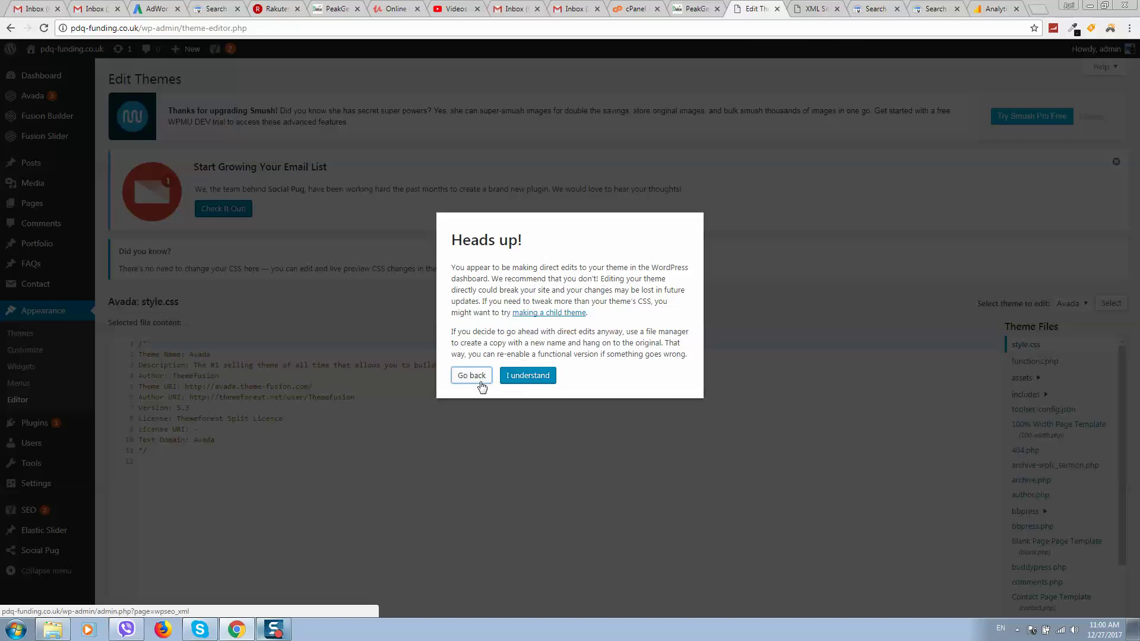
pyautogui.click(522, 375)
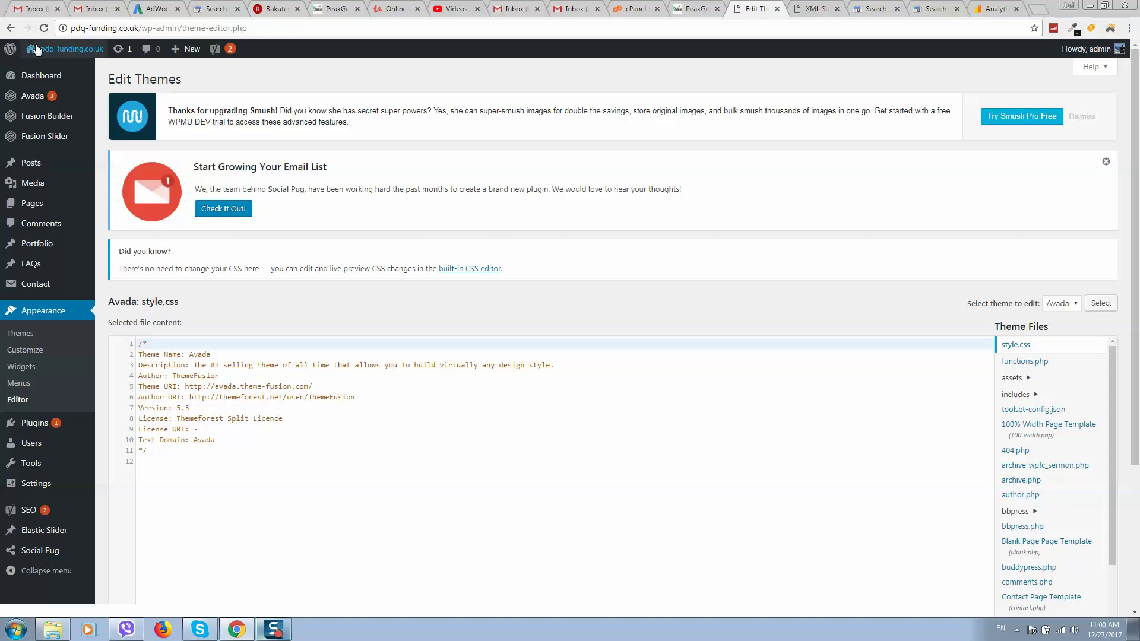
pyautogui.scroll(-3, 907, 338)
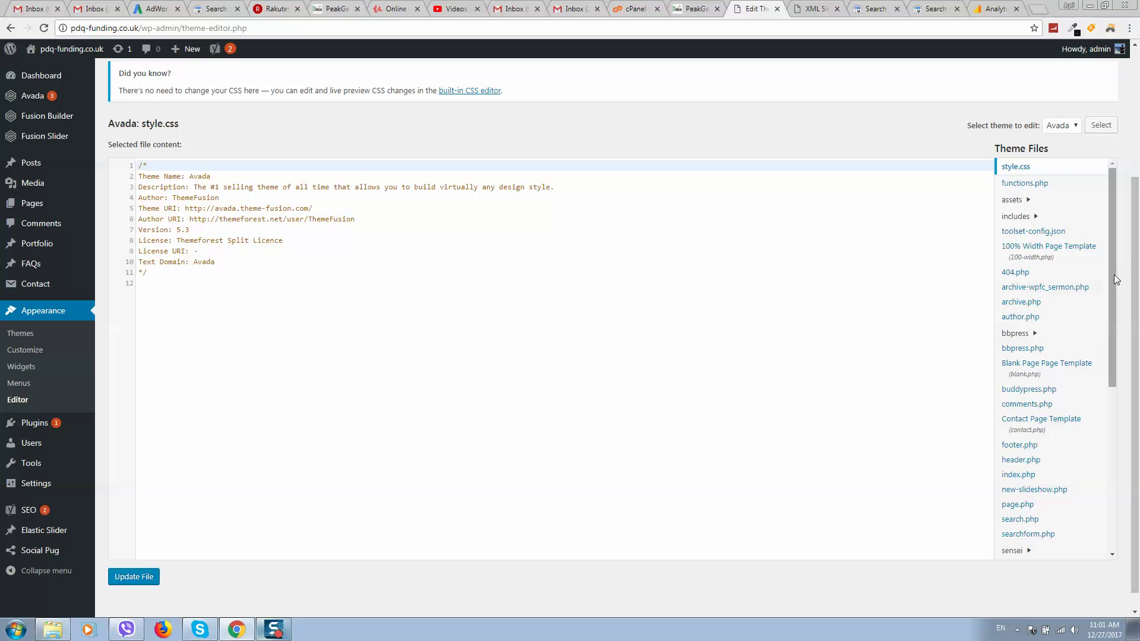
pyautogui.click(1023, 462)
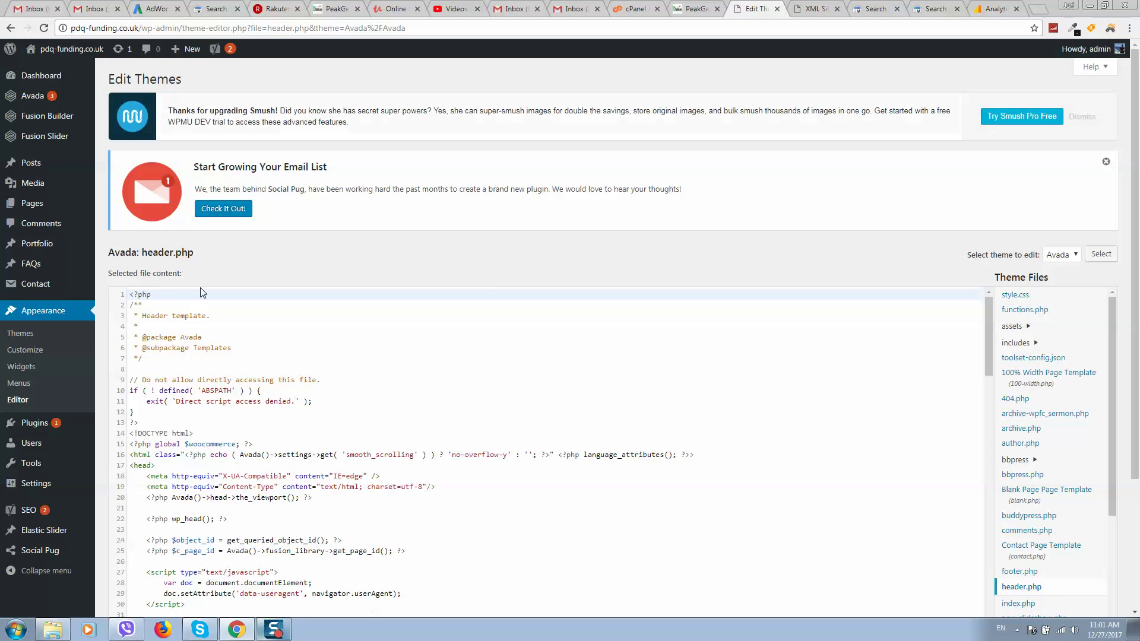
# Paste the Global Site Tag code on a new line directly after the opening head tag in header.php and update the file.
pyautogui.scroll(-3, 198, 292)
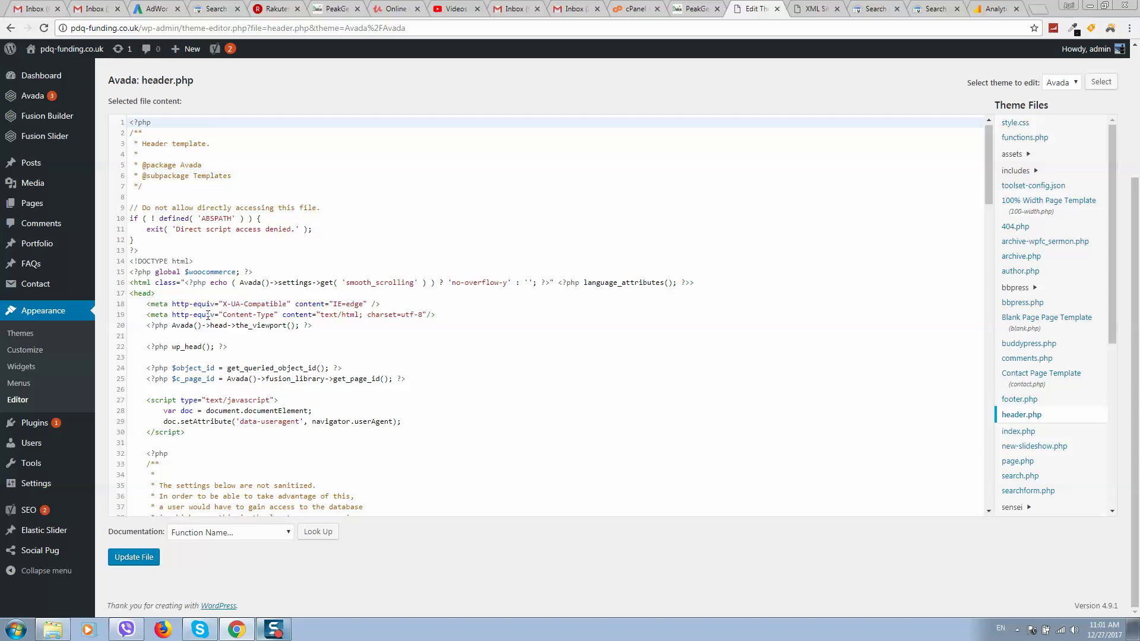
pyautogui.scroll(-1, 208, 315)
pyautogui.scroll(-2, 206, 286)
pyautogui.scroll(5, 190, 290)
pyautogui.moveTo(160, 412); pyautogui.dragTo(128, 409)
pyautogui.click(166, 412)
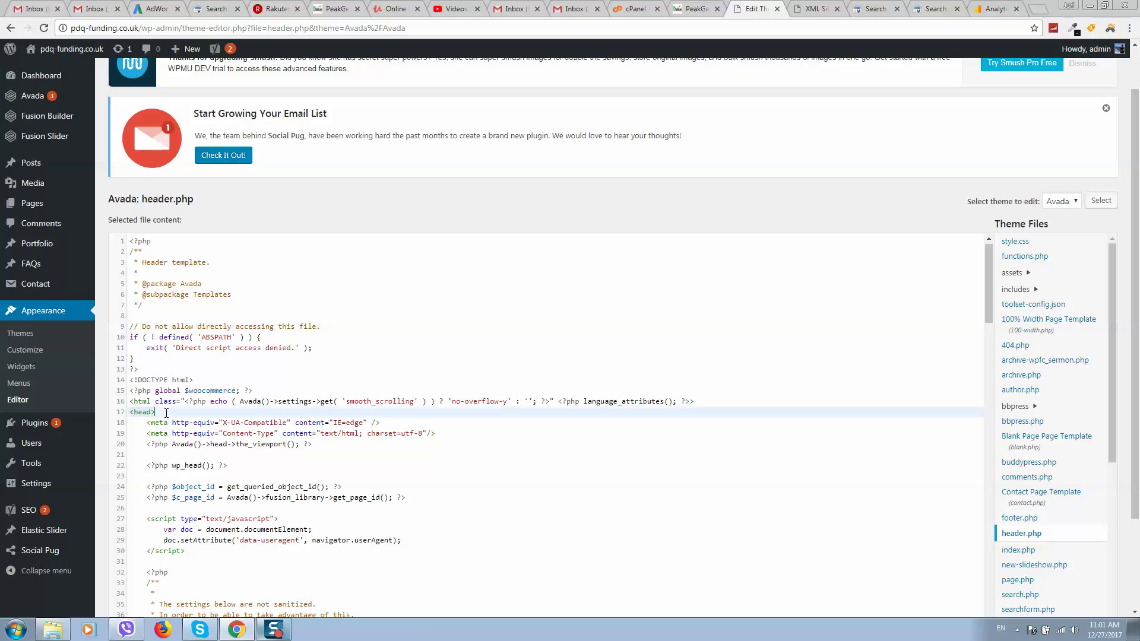
pyautogui.press('Return')
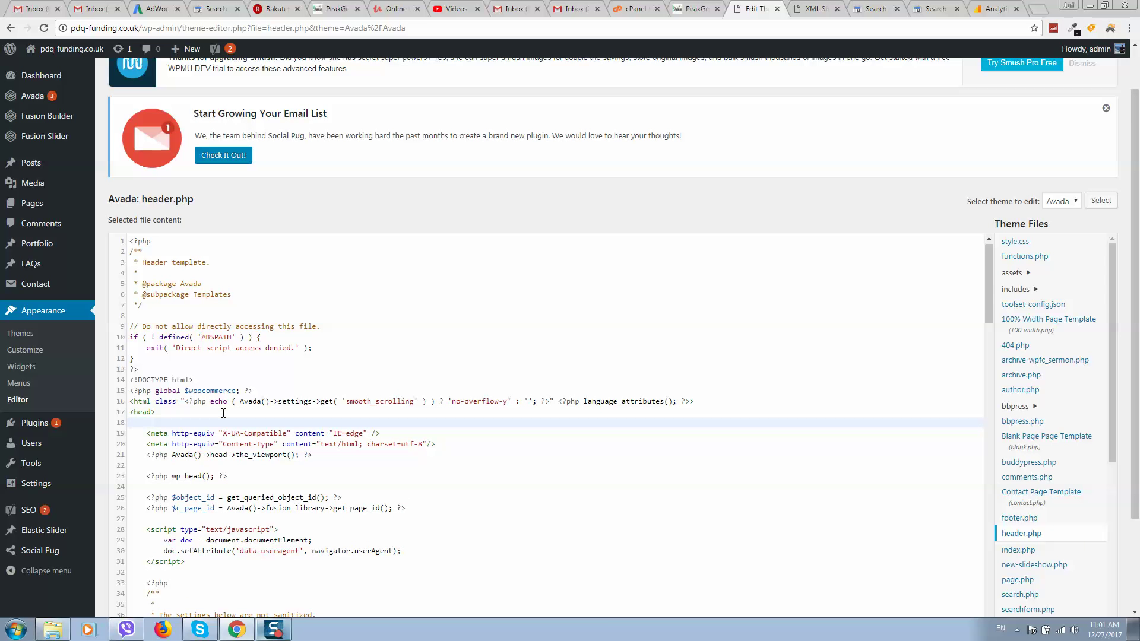
pyautogui.hotkey('ctrl', 'v')
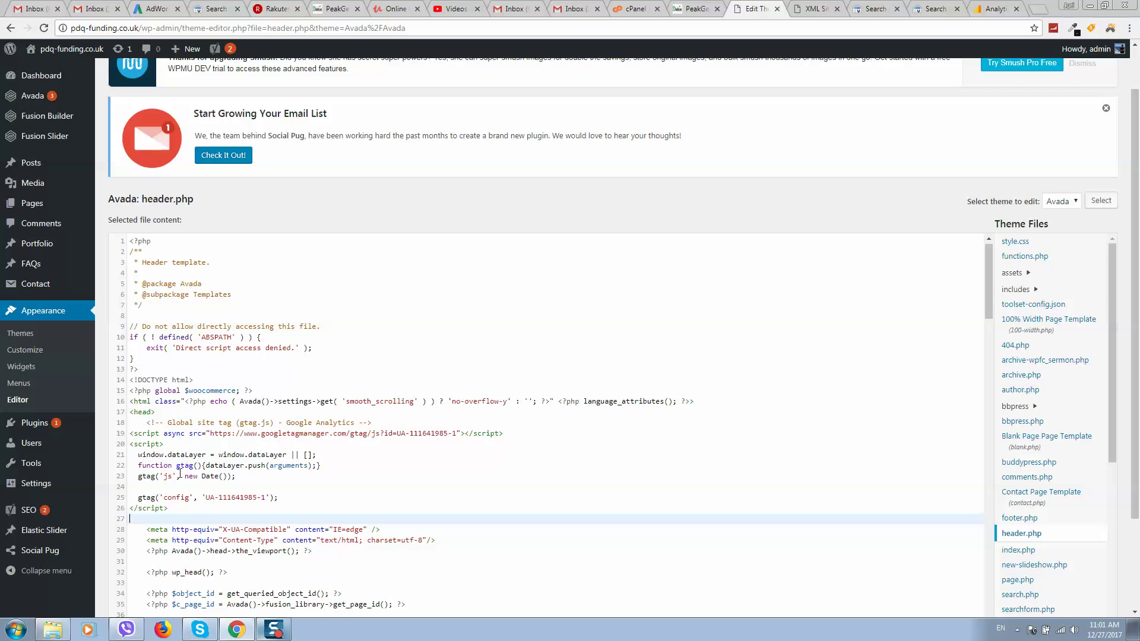
pyautogui.scroll(-7, 186, 464)
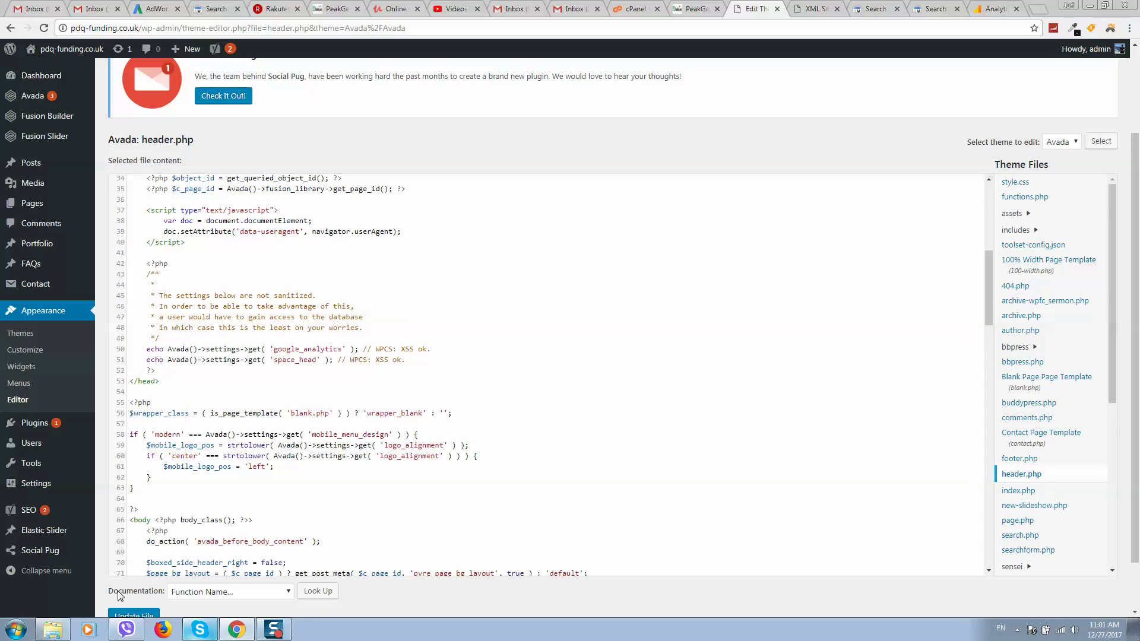
pyautogui.scroll(-1, 104, 617)
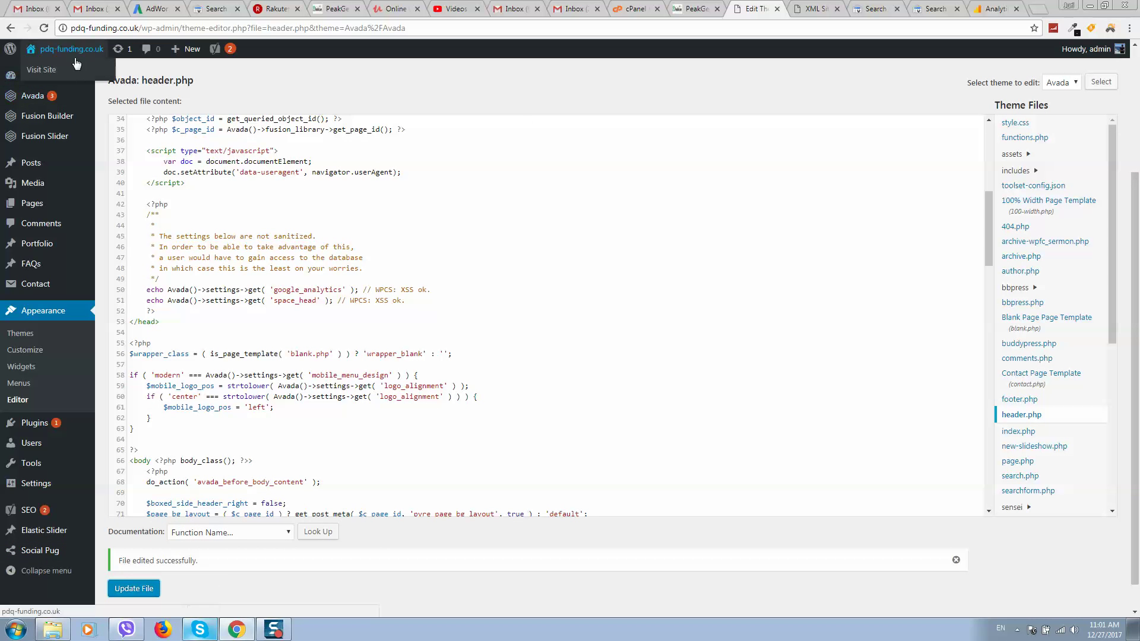
# Open the live pdq-funding.co.uk site in a new tab, browse its home, How it works and FAQ pages, and close it.
pyautogui.rightClick(70, 73)
pyautogui.click(95, 78)
pyautogui.click(754, 7)
pyautogui.scroll(-9, 594, 142)
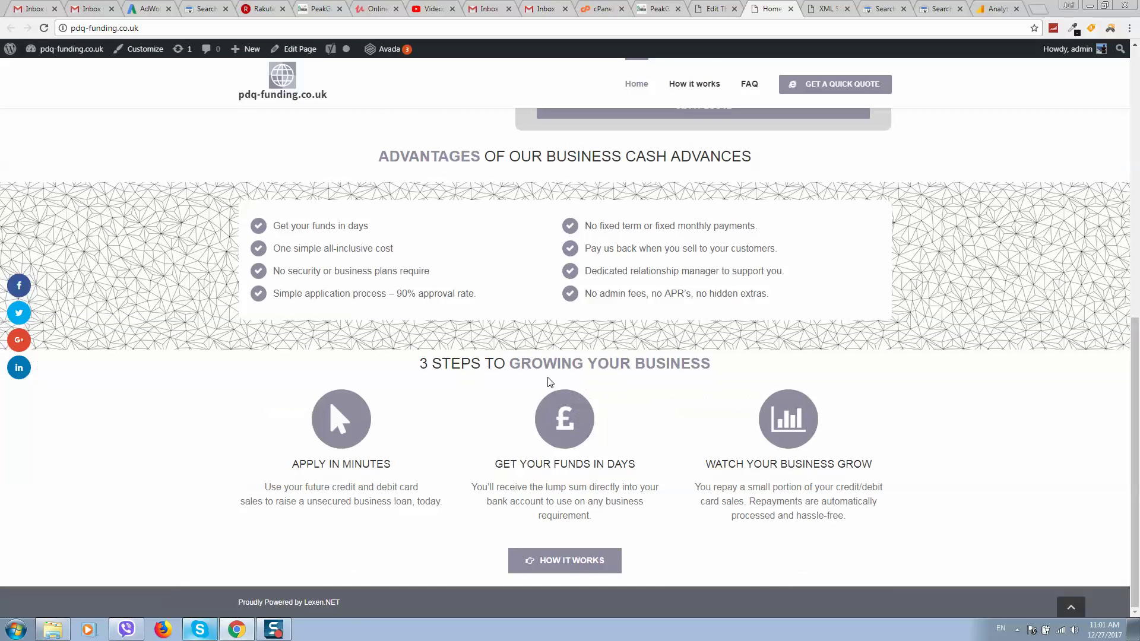
pyautogui.click(579, 564)
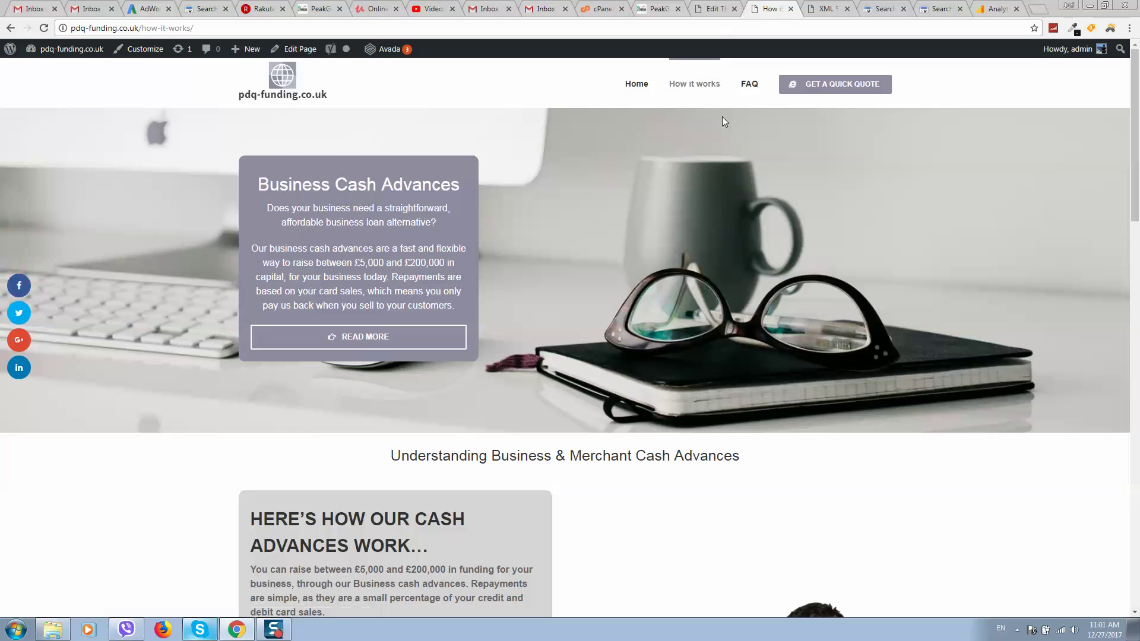
pyautogui.click(751, 84)
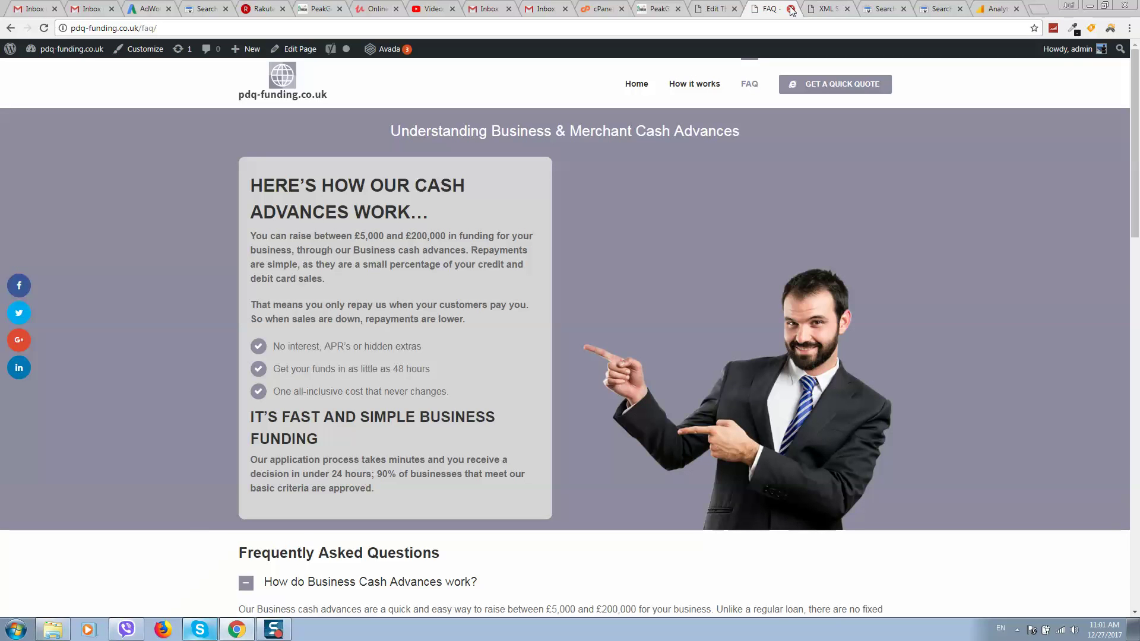
pyautogui.click(791, 9)
# Close the duplicate Search Console tab, and return to the remaining Search Console message after leaving the Analytics tracking code page.
pyautogui.click(828, 9)
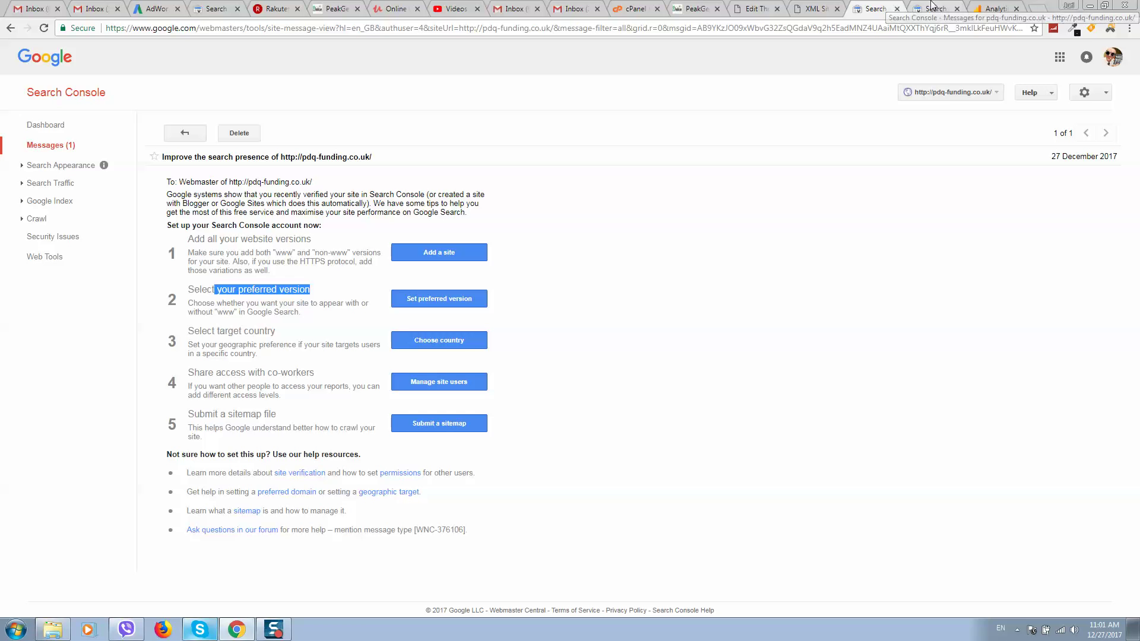
pyautogui.click(928, 7)
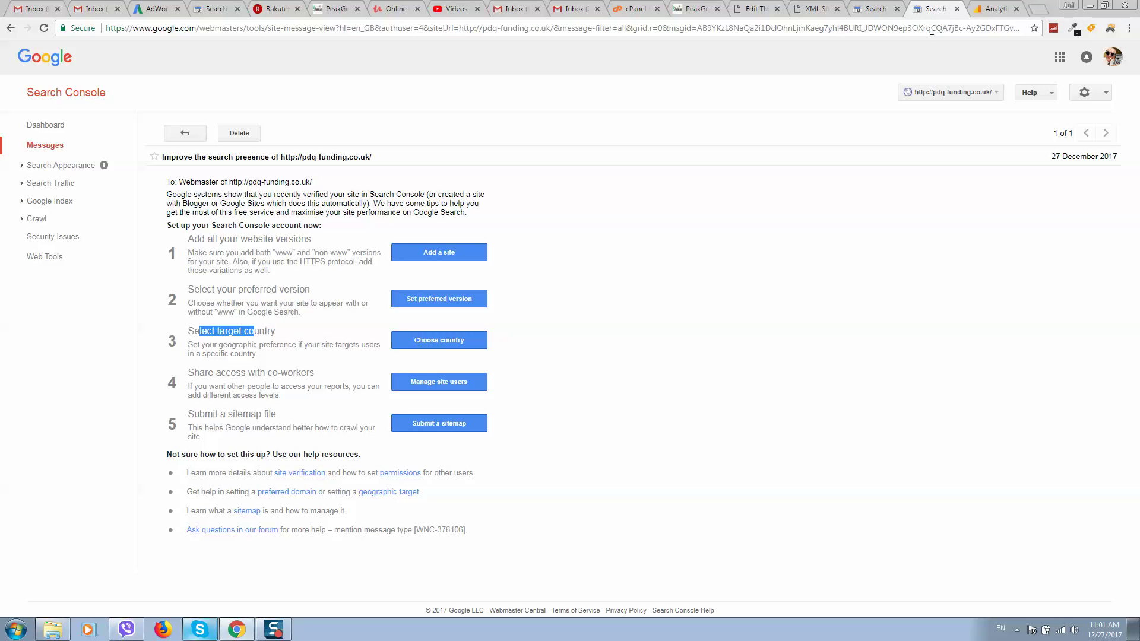
pyautogui.click(956, 8)
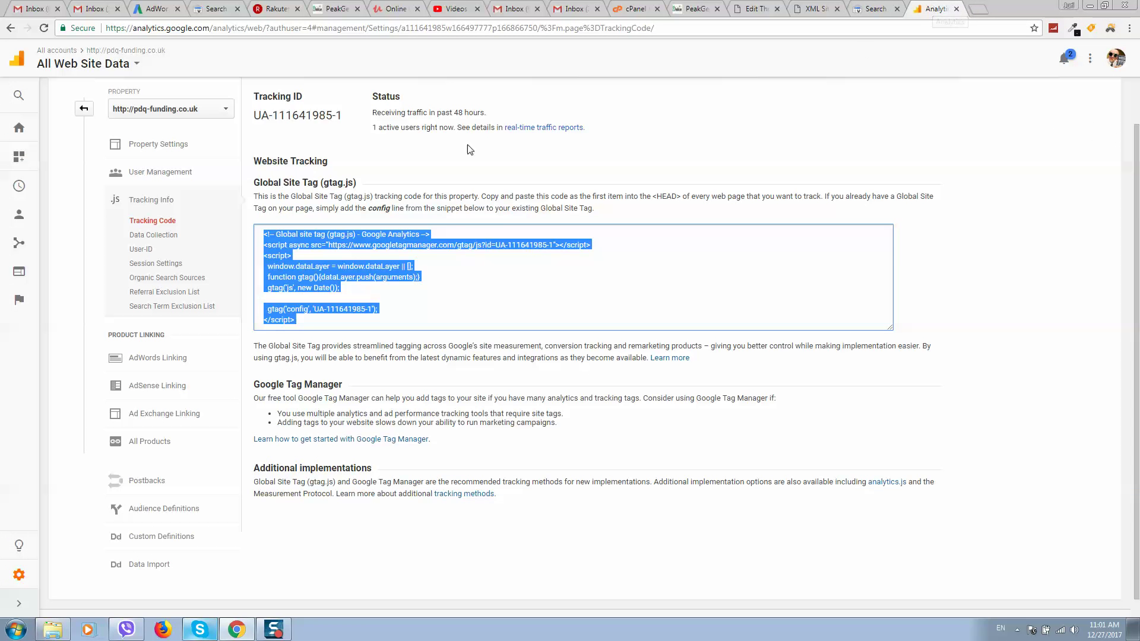
pyautogui.click(86, 108)
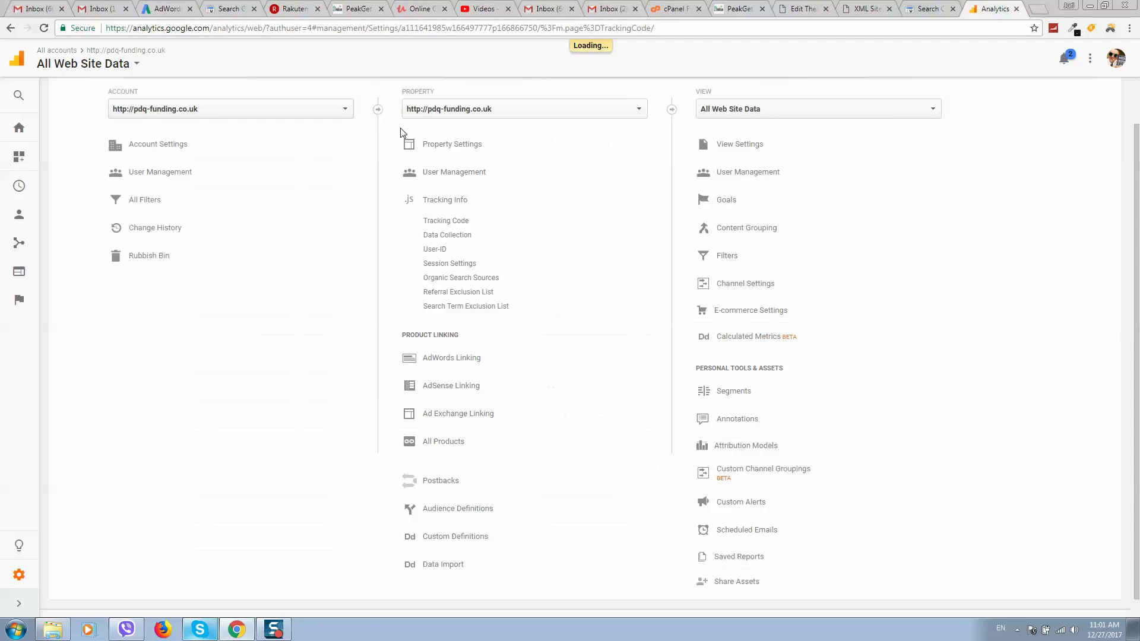
pyautogui.click(923, 10)
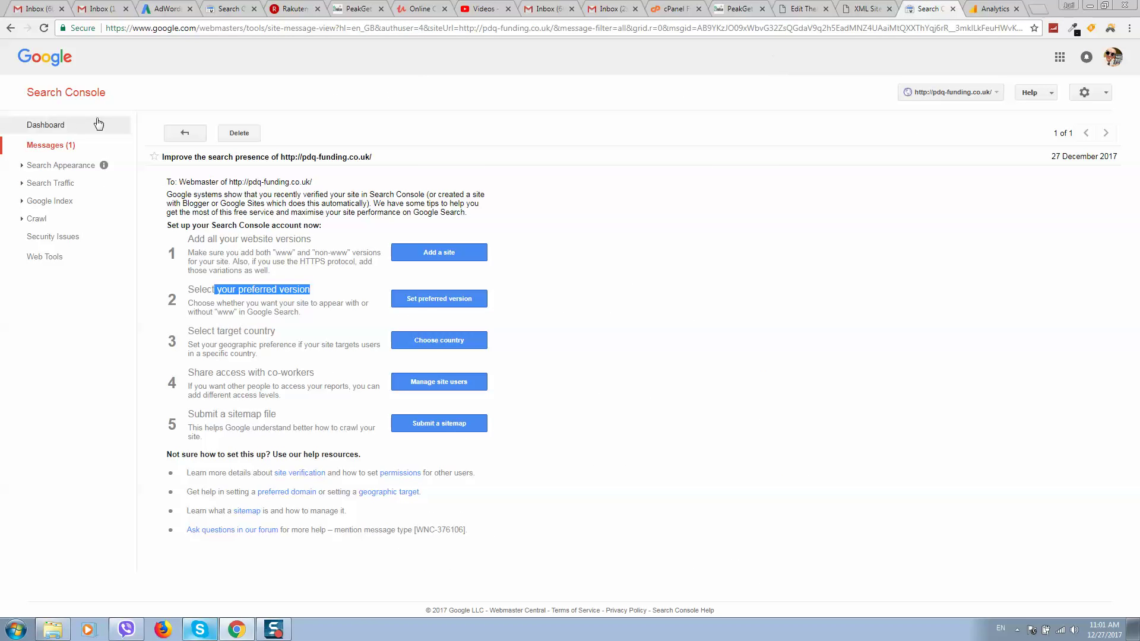
# Return to the Search Console home page and switch to the default Google account.
pyautogui.click(55, 62)
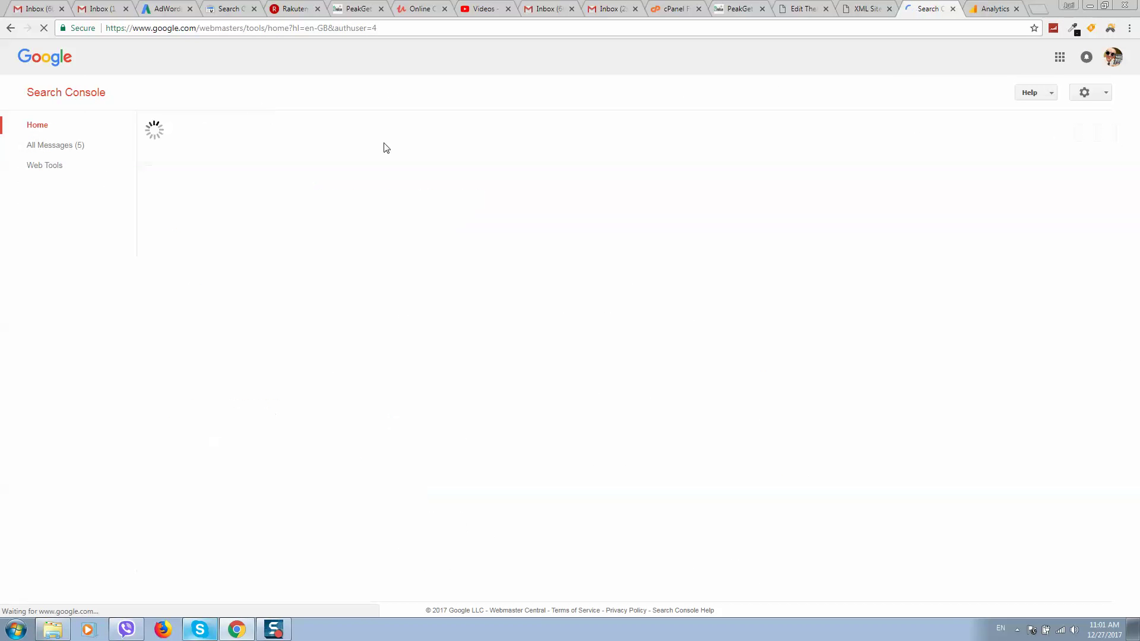
pyautogui.click(1113, 57)
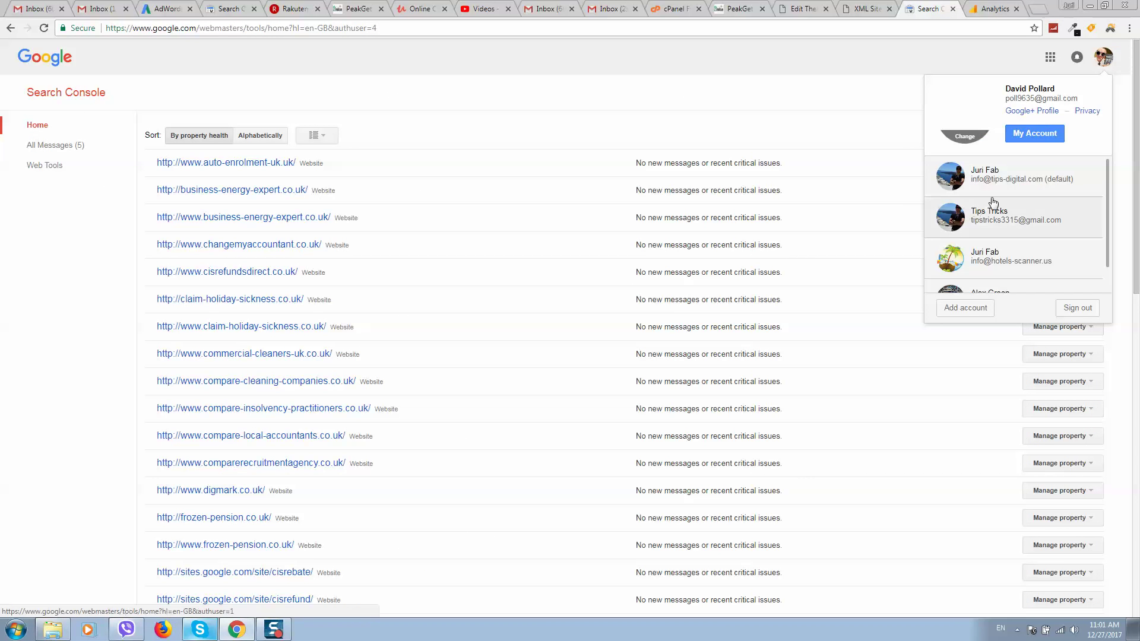
pyautogui.click(1014, 186)
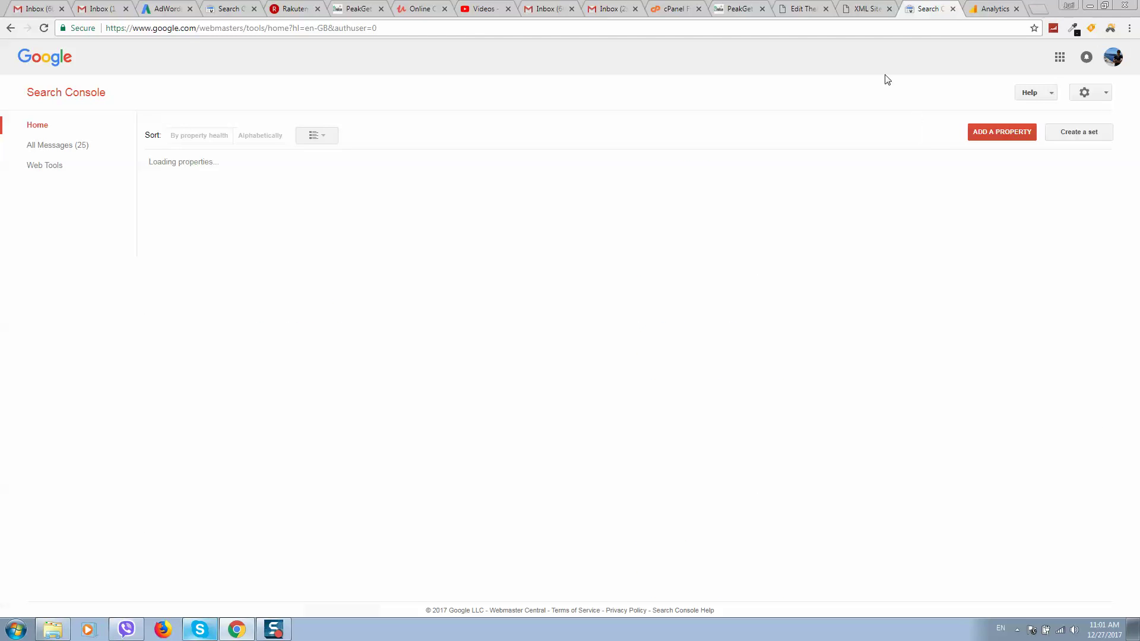
pyautogui.scroll(-7, 371, 288)
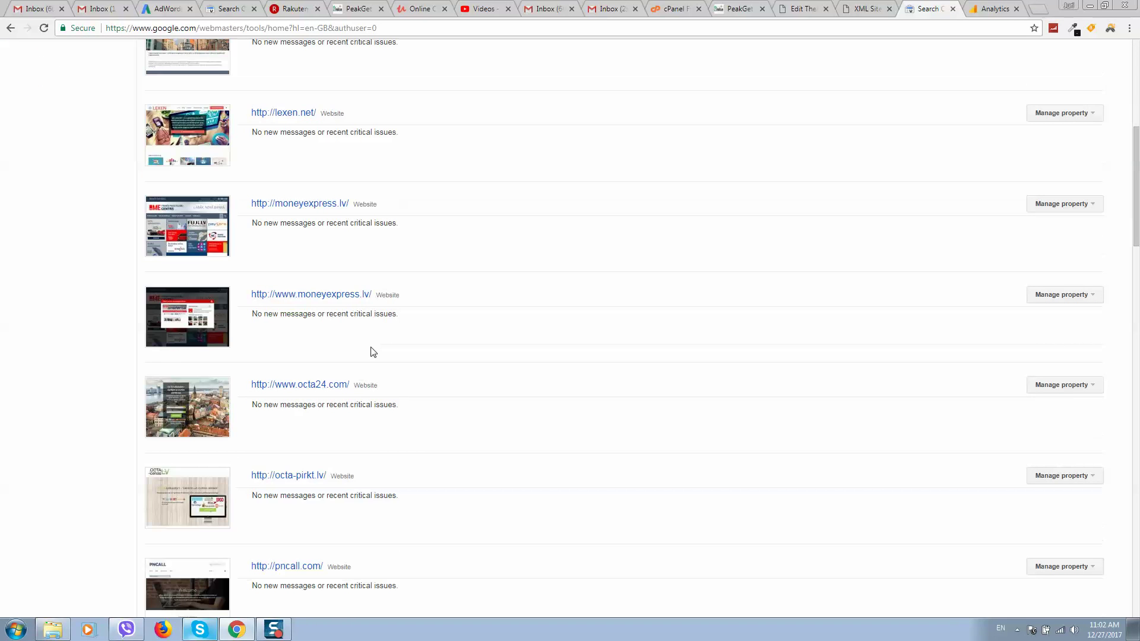
pyautogui.click(298, 205)
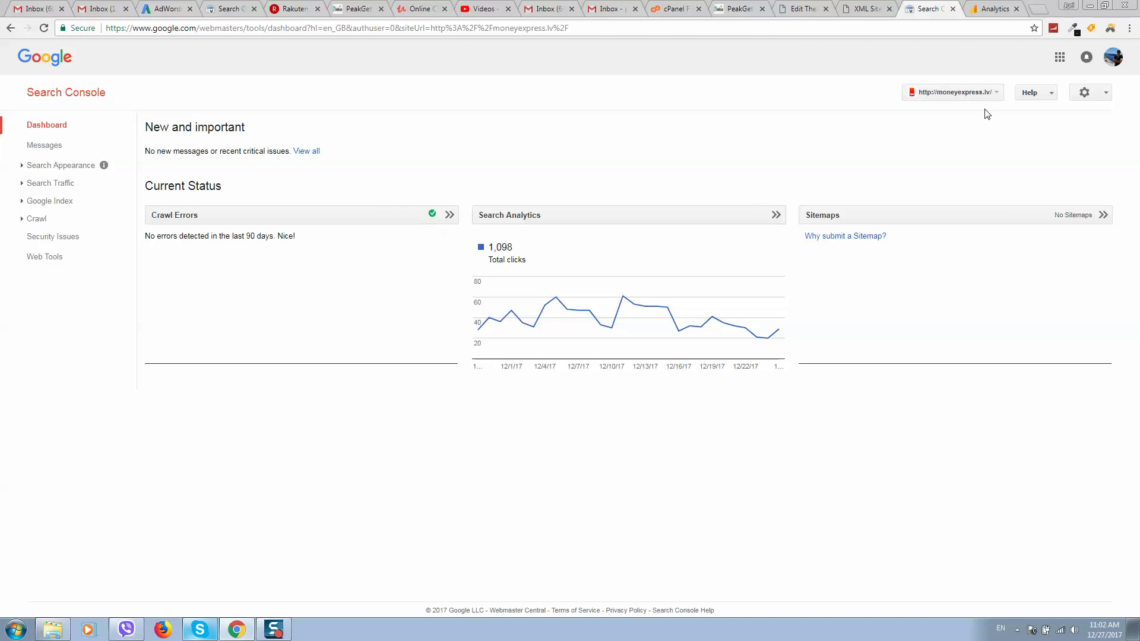
pyautogui.click(989, 94)
pyautogui.write('www.mon')
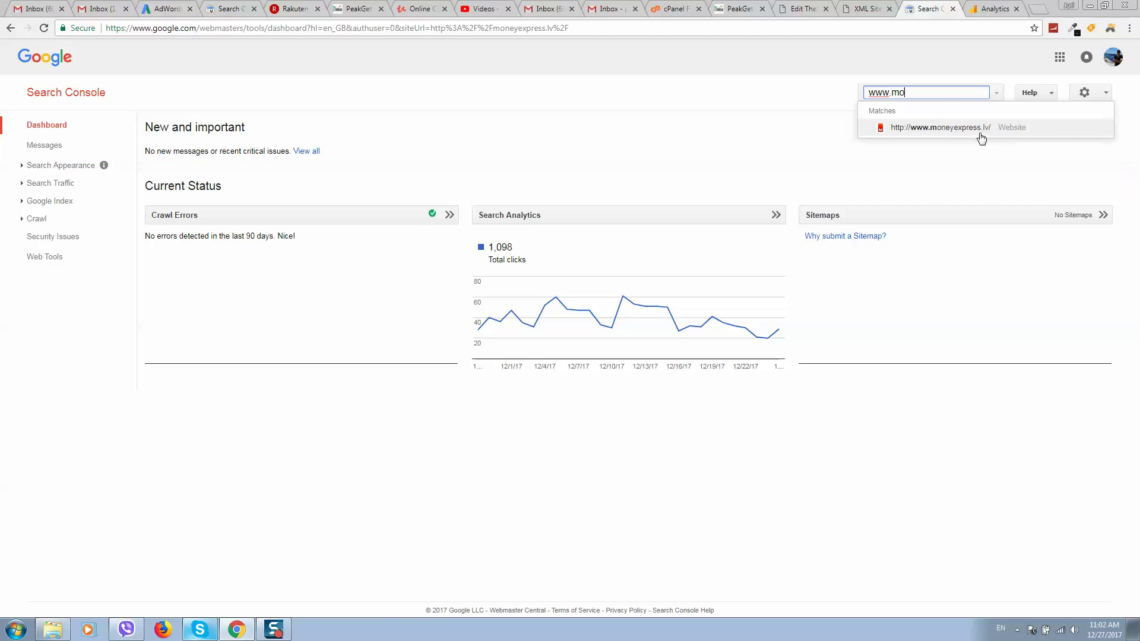
pyautogui.click(980, 128)
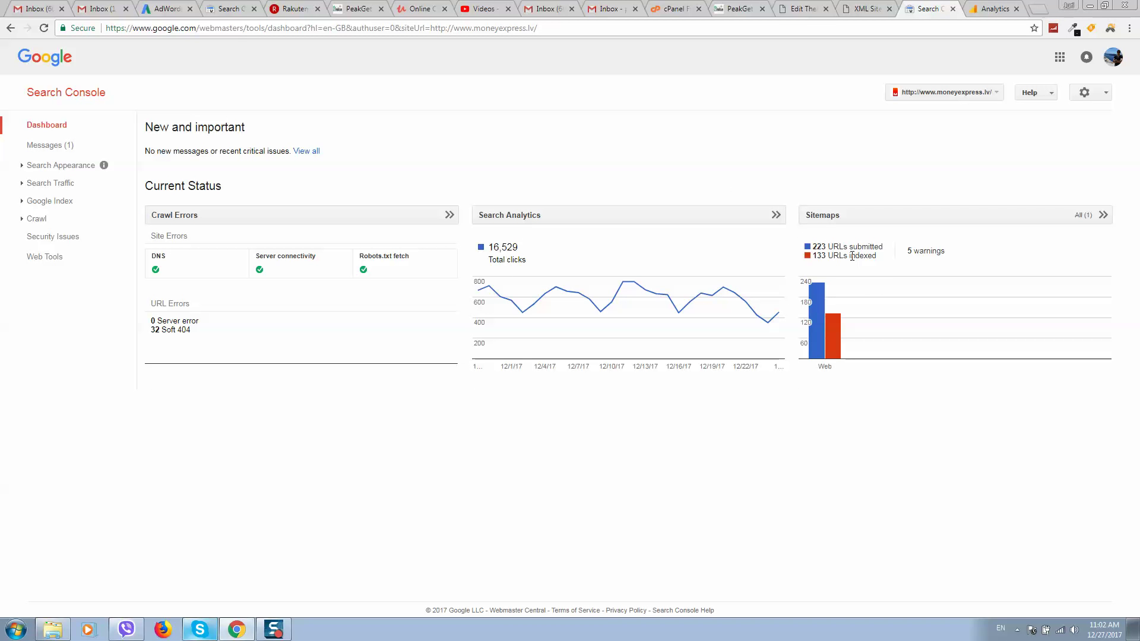
pyautogui.click(776, 215)
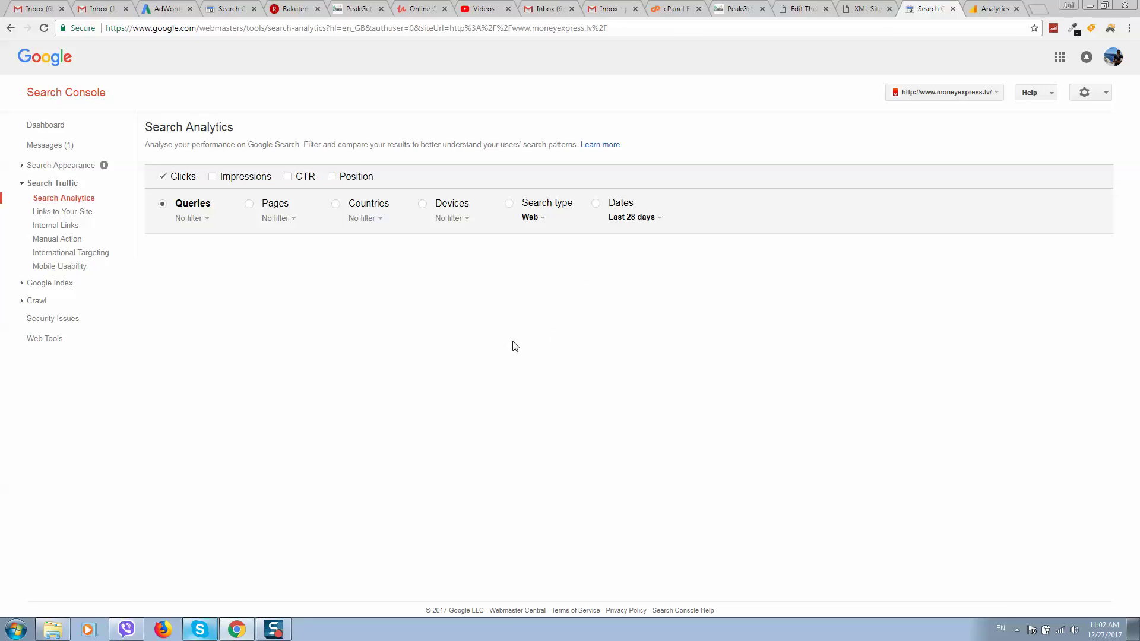
pyautogui.scroll(-4, 288, 343)
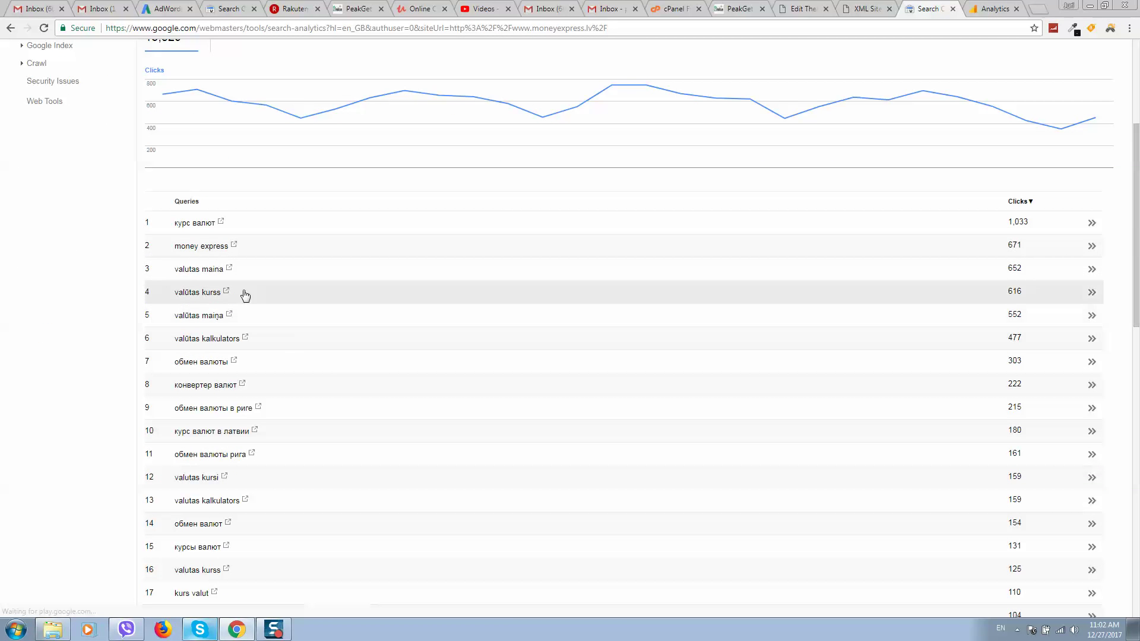
pyautogui.scroll(-3, 427, 265)
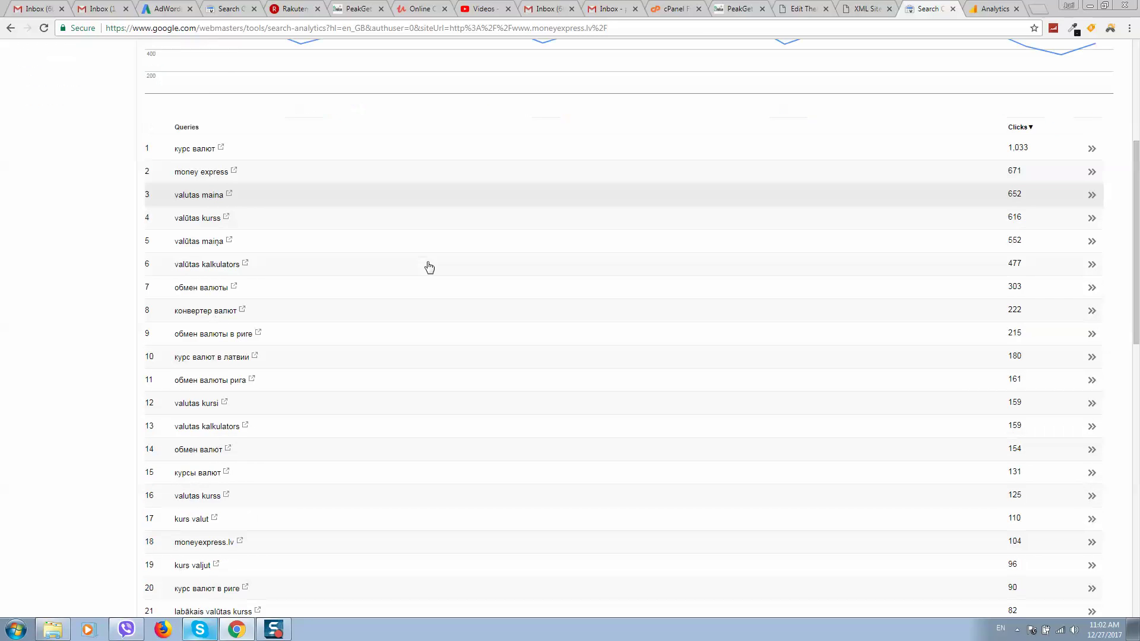
pyautogui.scroll(5, 249, 225)
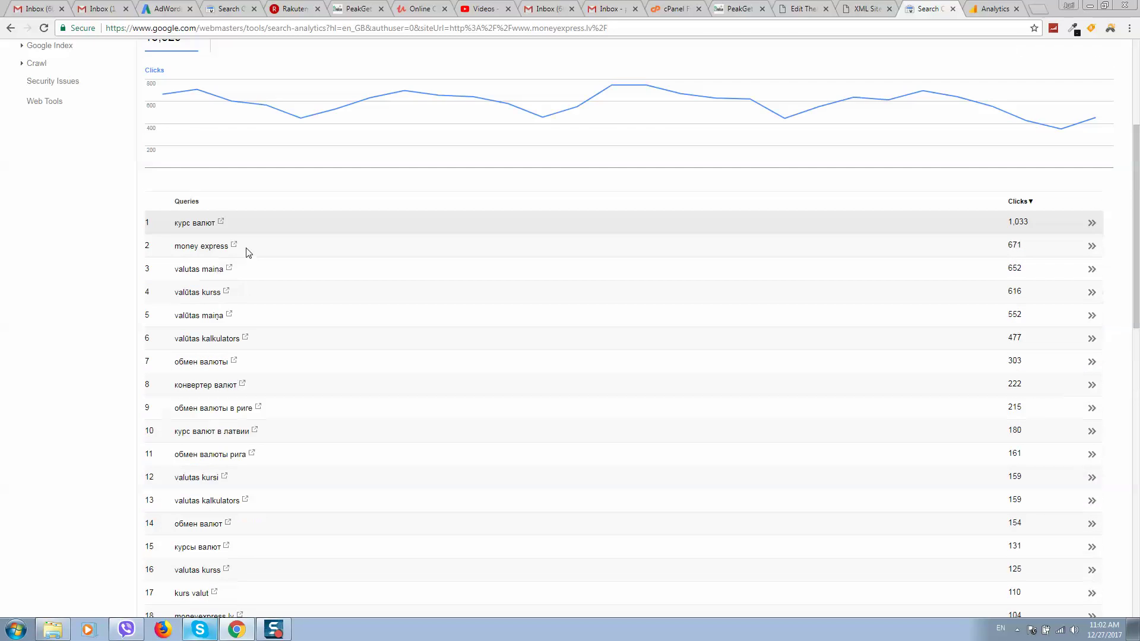
pyautogui.scroll(2, 651, 252)
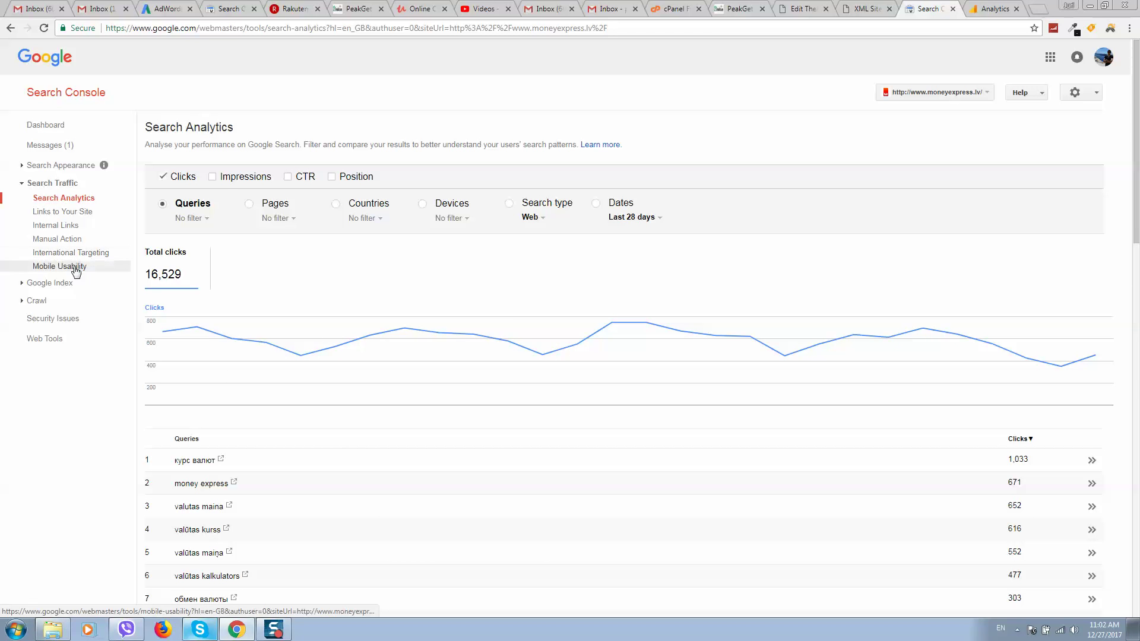
# View the property's Fetch as Google page, and examine the desktop Soft 404 URLs in its Crawl Errors report.
pyautogui.click(37, 301)
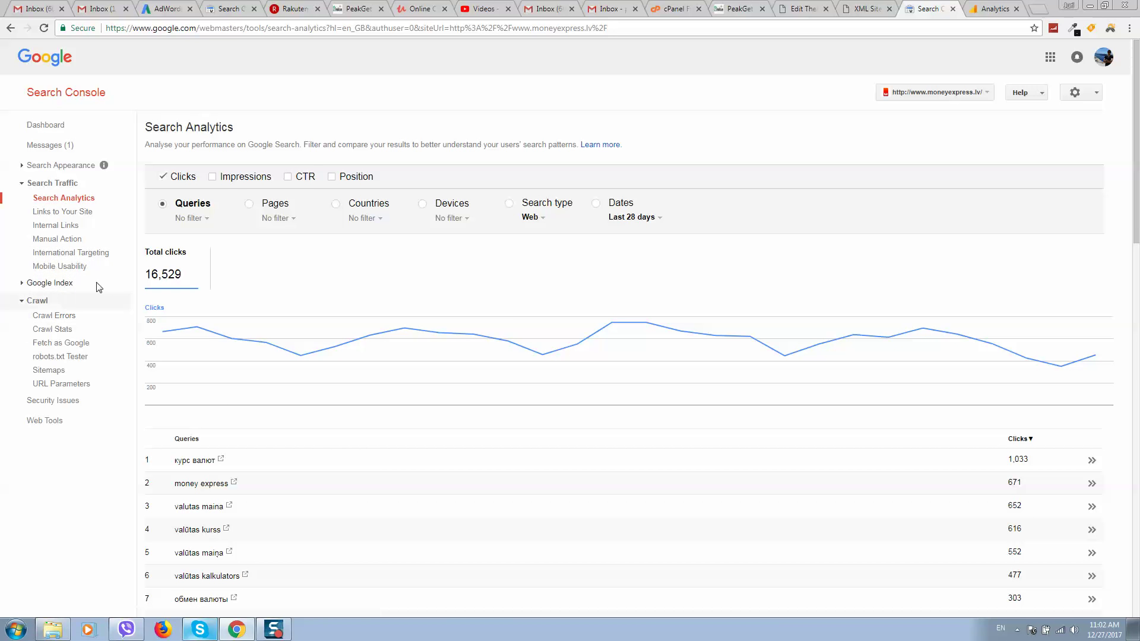
pyautogui.click(50, 342)
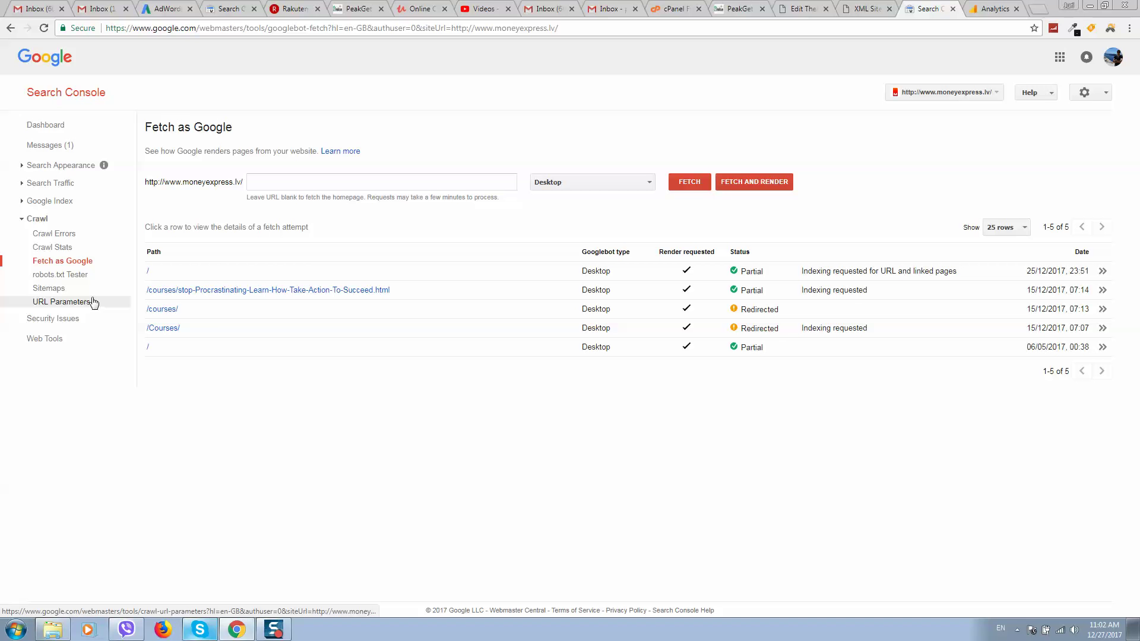
pyautogui.click(51, 237)
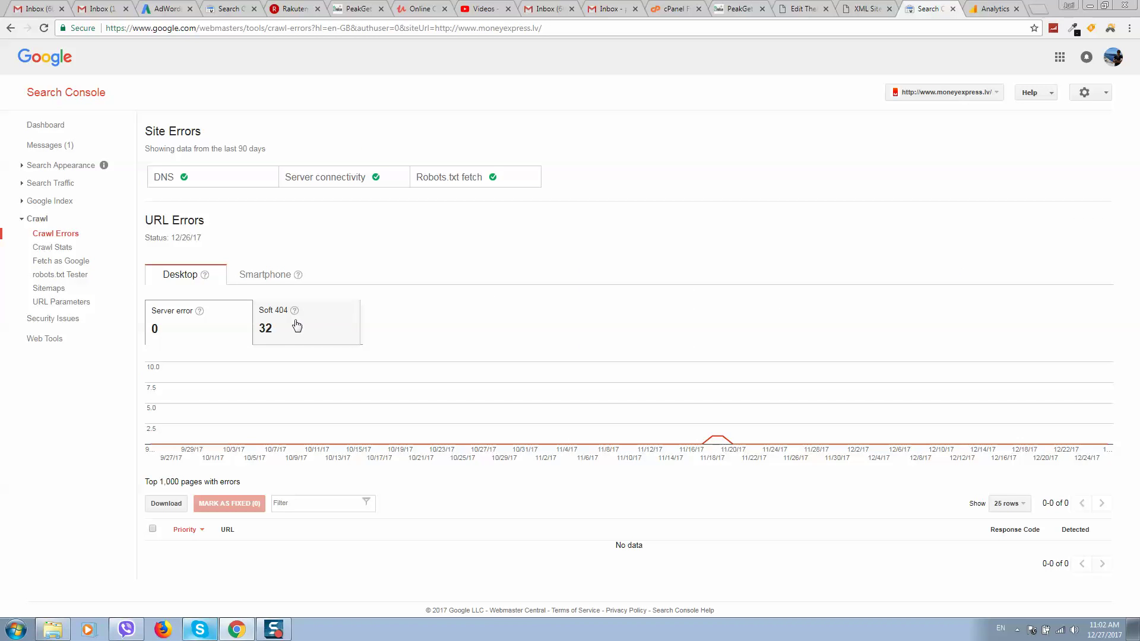
pyautogui.click(317, 330)
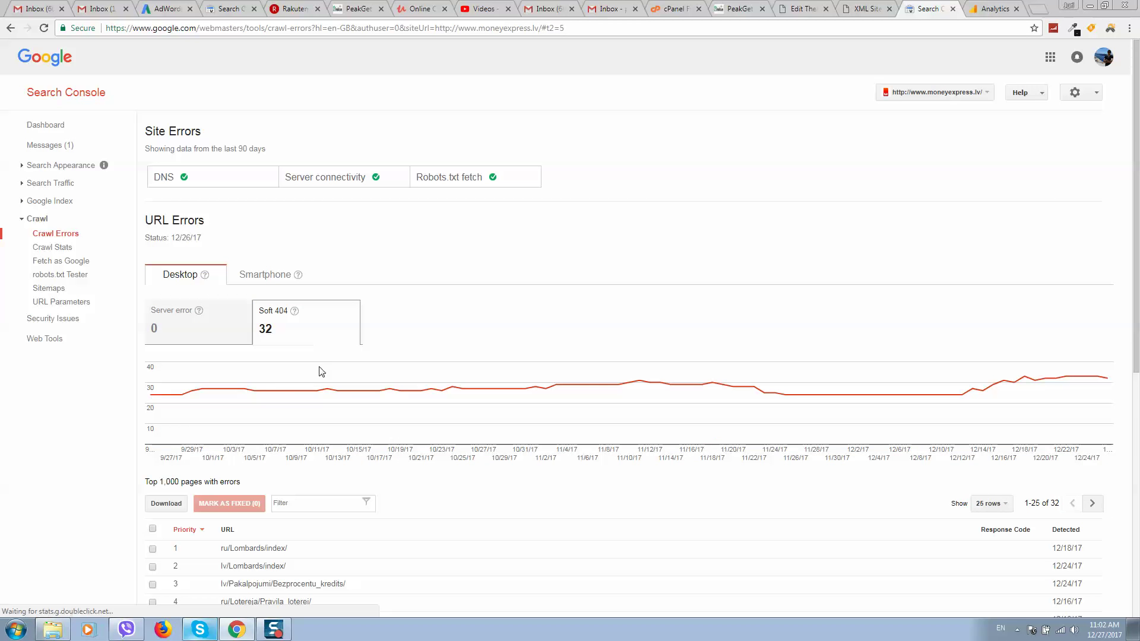
pyautogui.scroll(-3, 248, 171)
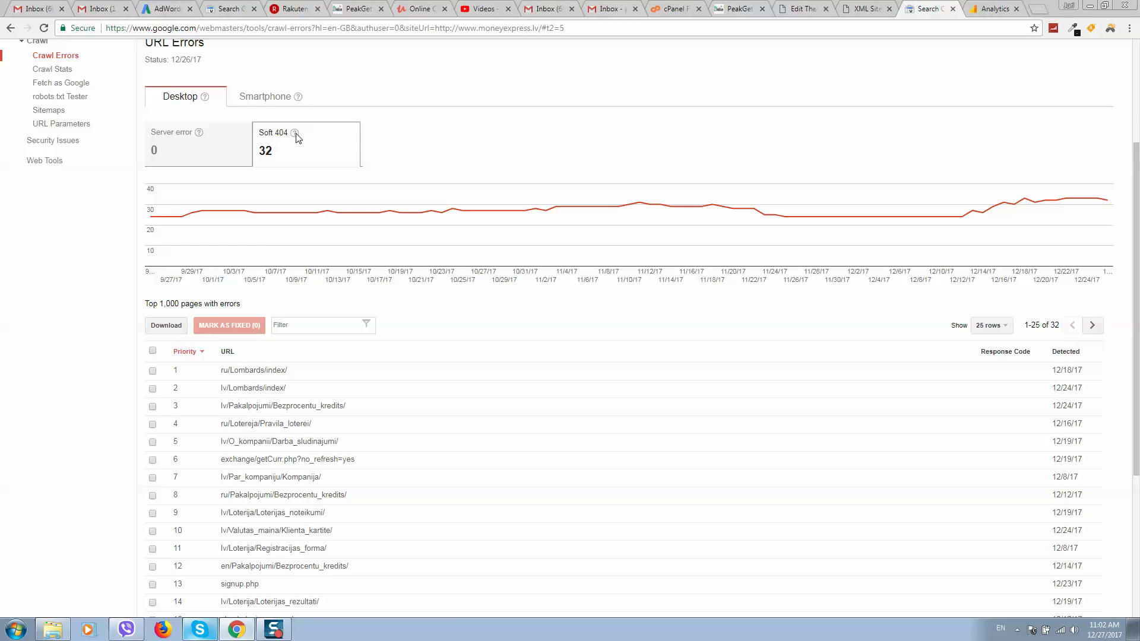
pyautogui.scroll(-3, 256, 404)
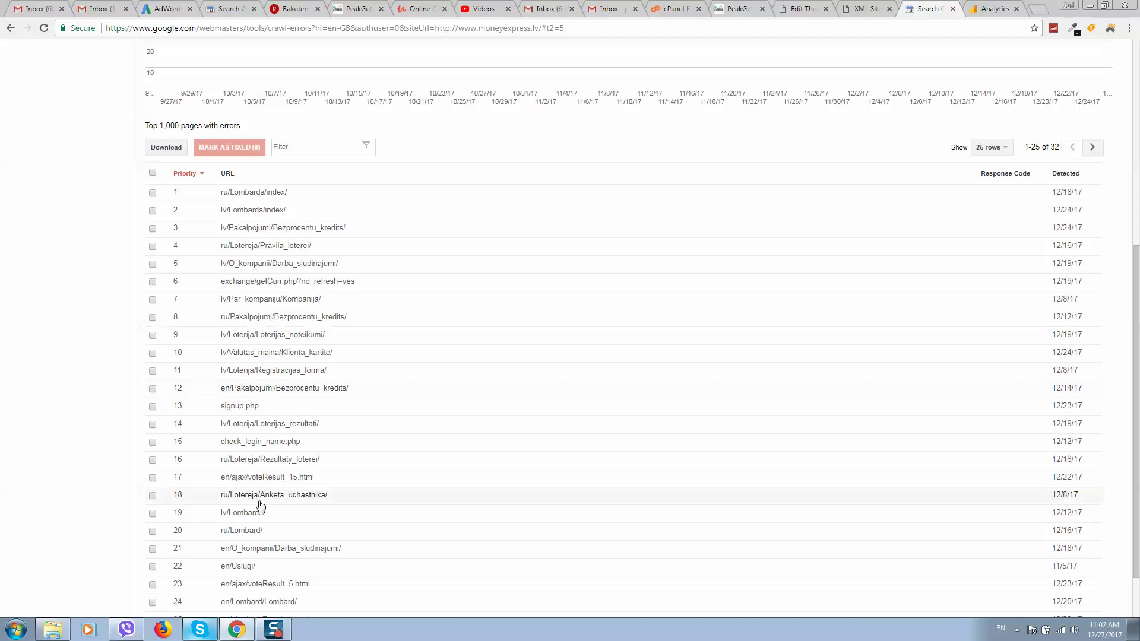
pyautogui.scroll(-1, 232, 356)
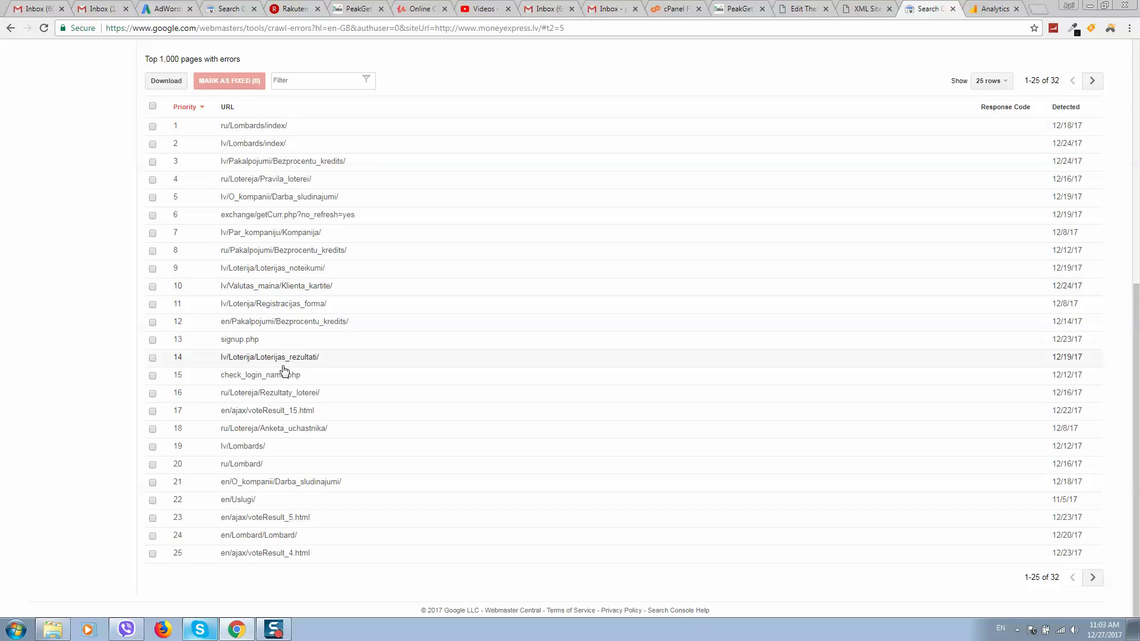
pyautogui.scroll(3, 285, 372)
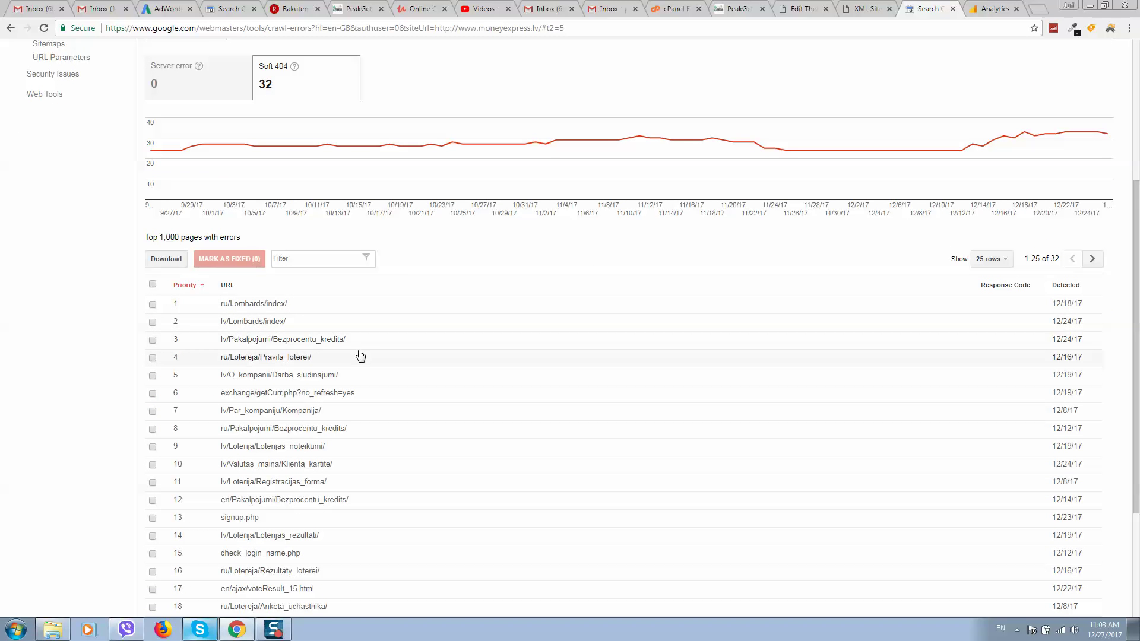
pyautogui.scroll(3, 362, 356)
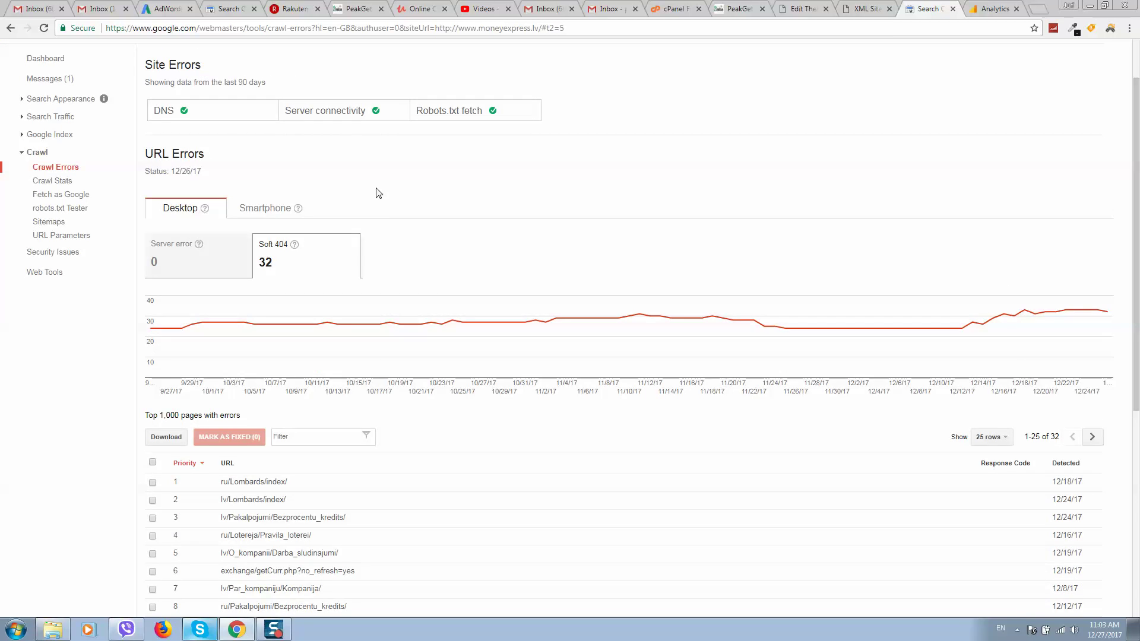
pyautogui.scroll(1, 356, 188)
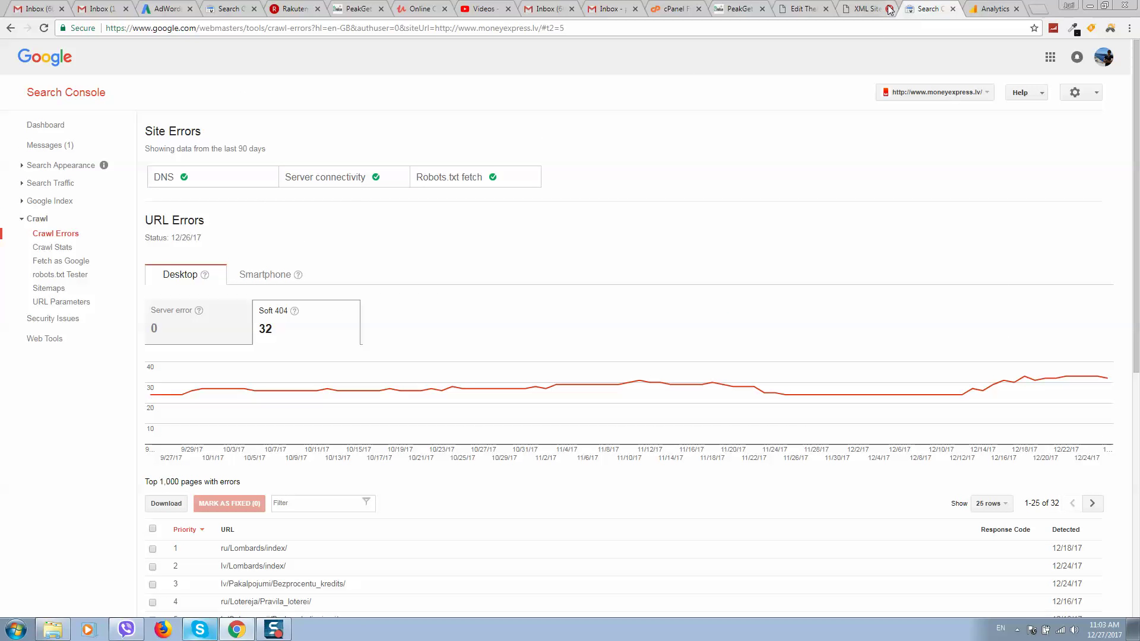